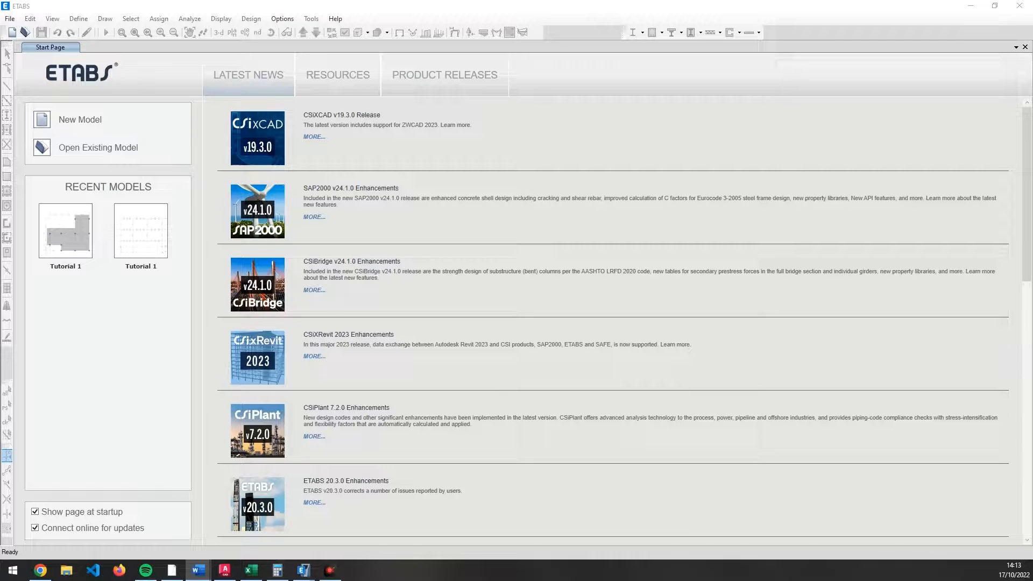
- Open the Tutorial 1 model from the Etab folder under ETABS > Excel Sheet > For Report, declining to recover its analysis results
left_click(594, 130)
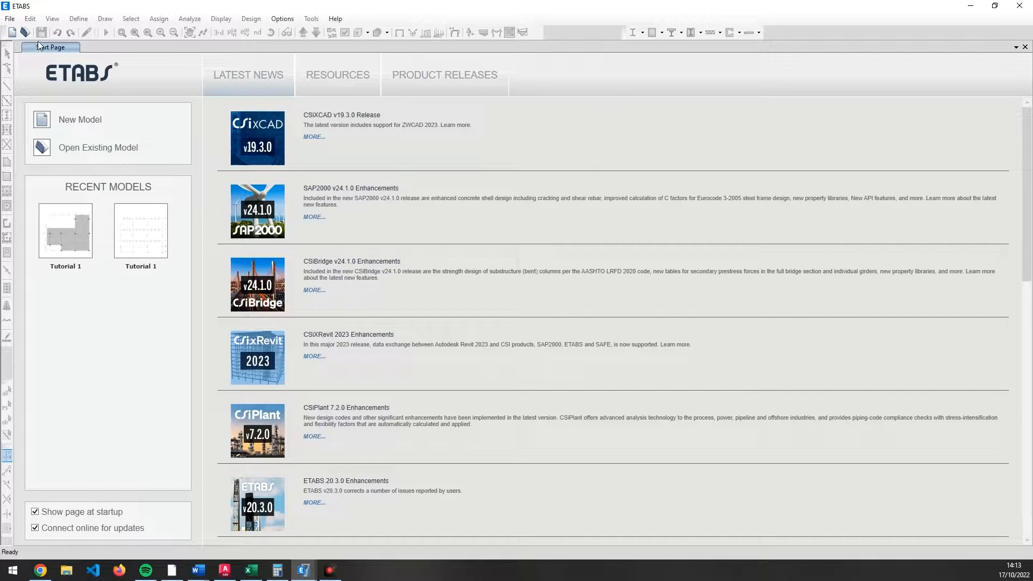
left_click(25, 33)
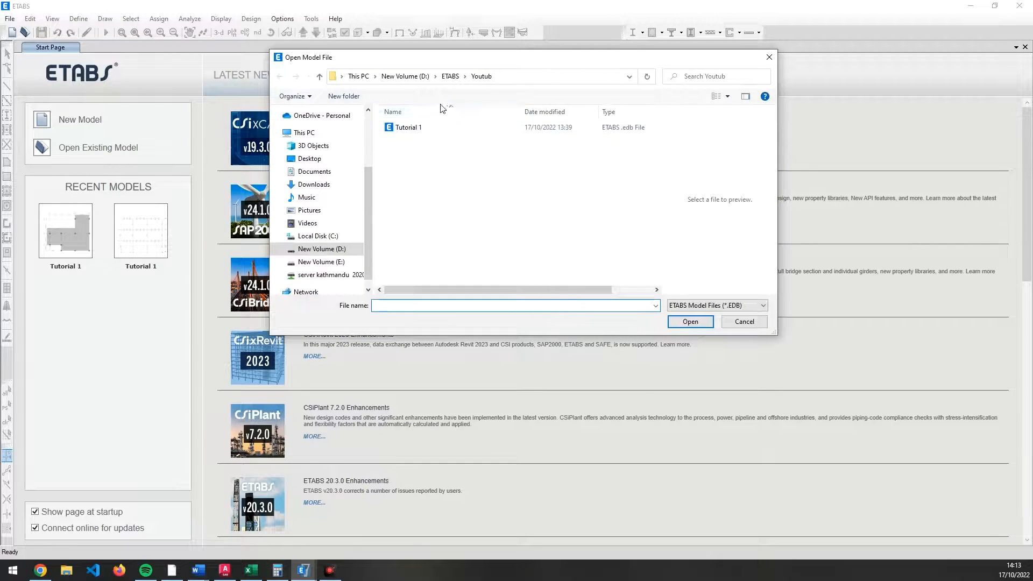
left_click(450, 76)
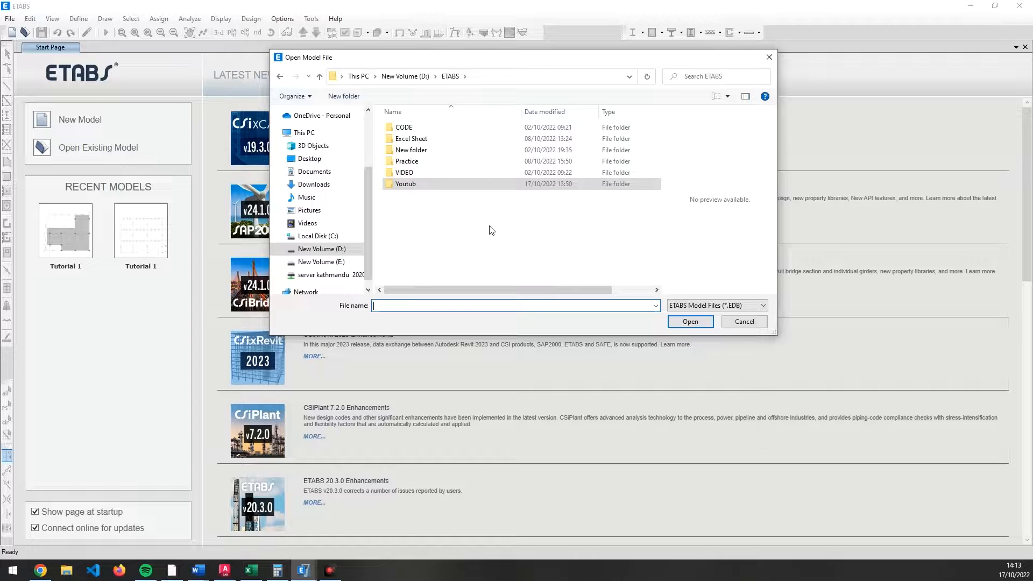
double_click(444, 139)
double_click(443, 136)
double_click(411, 129)
left_click(412, 125)
left_click(694, 326)
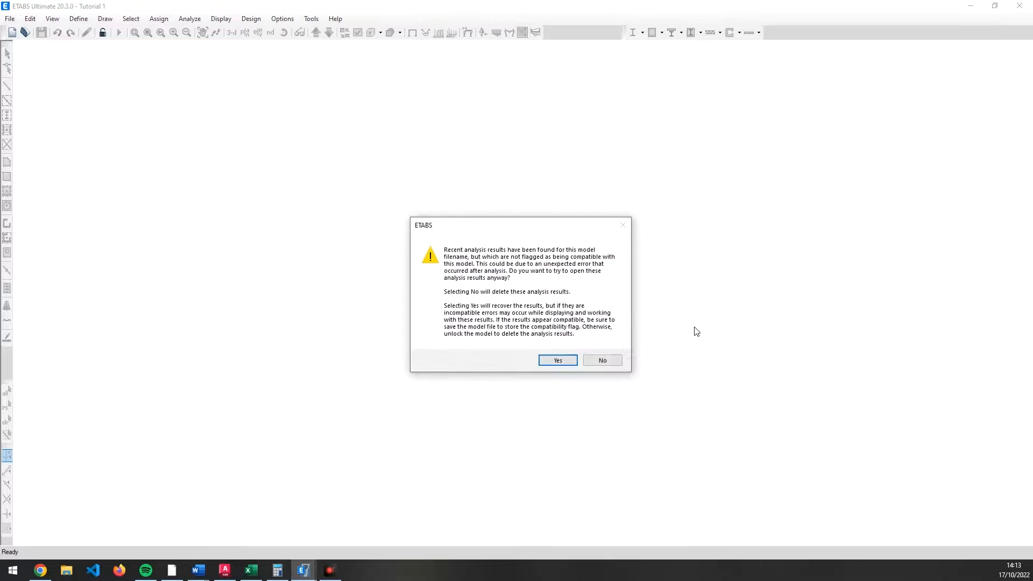
left_click(600, 360)
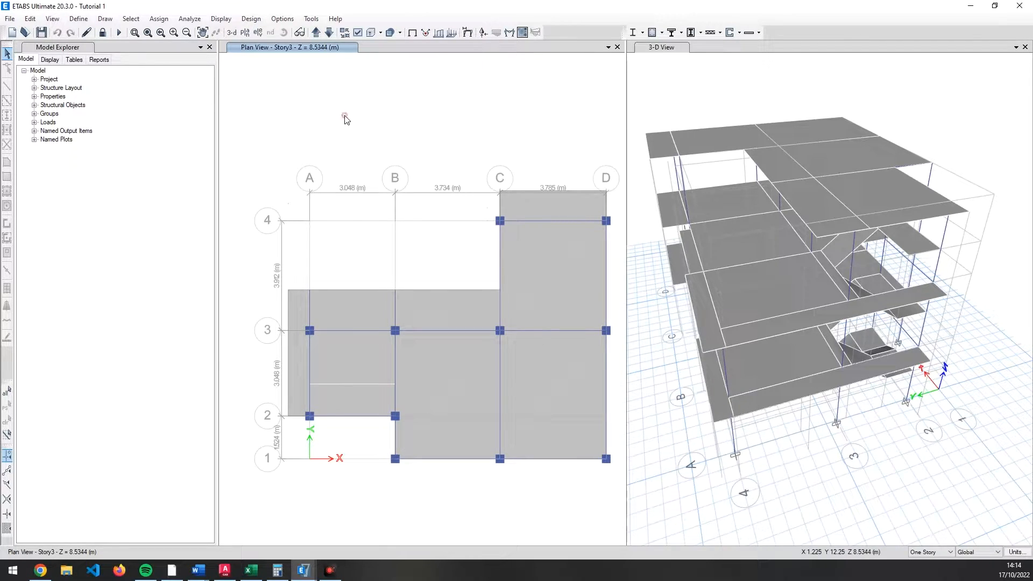
- Try to run the analysis of the opened model and dismiss the analysis messages
left_click(119, 33)
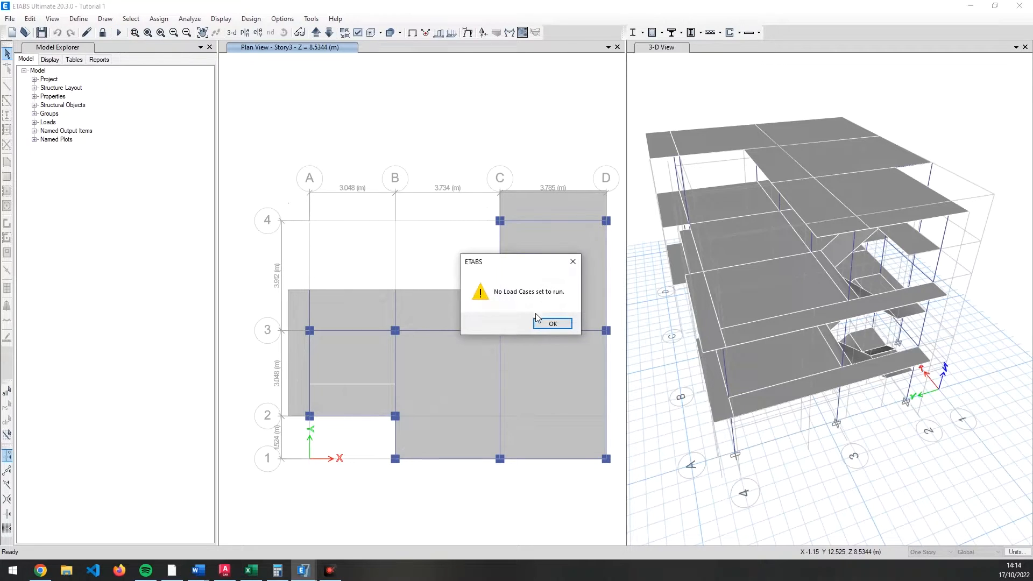
left_click(545, 323)
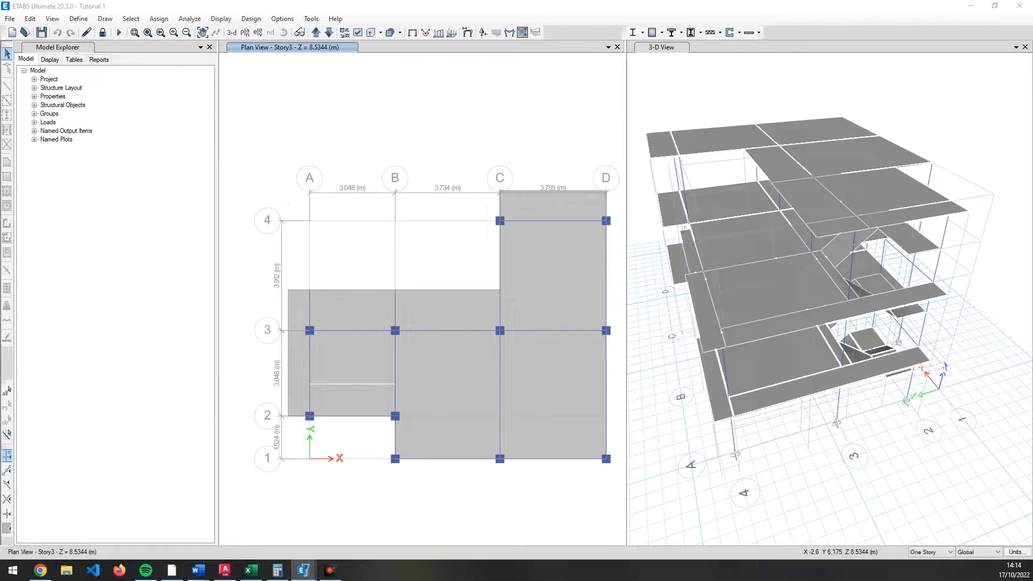
left_click_drag(675, 145, 511, 144)
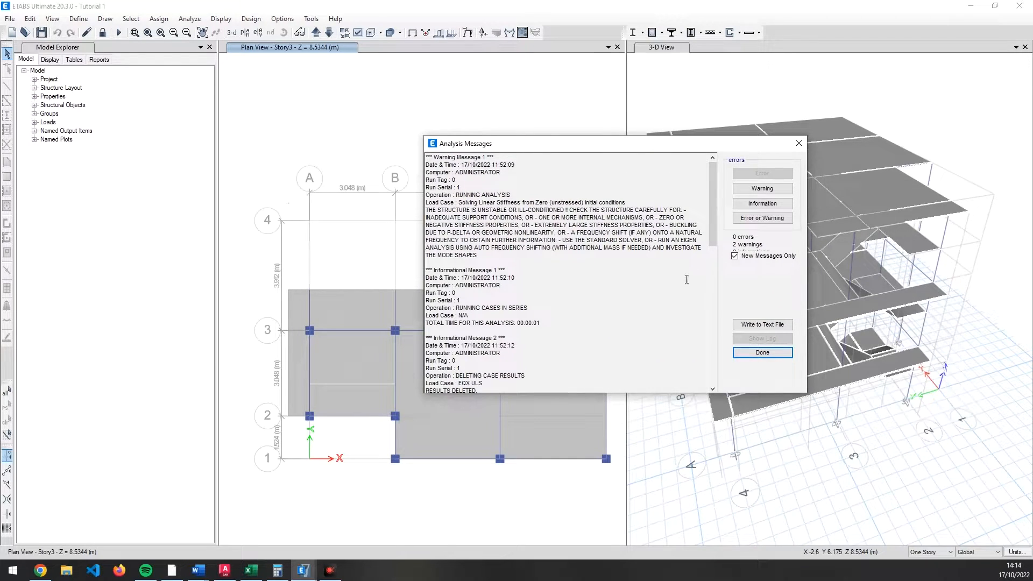
left_click(780, 353)
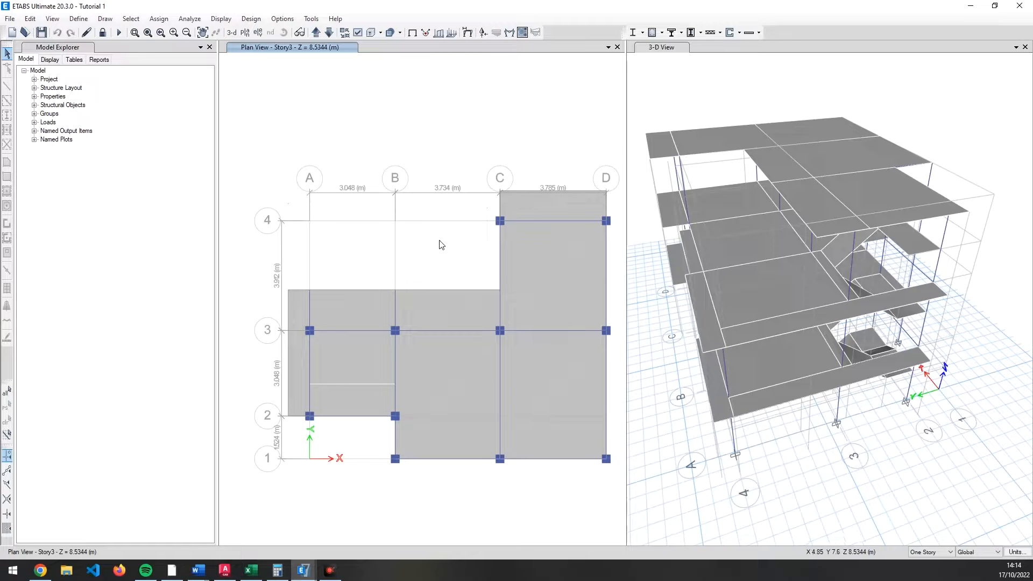
- Exit the current Tutorial 1 session and return to the start page
left_click(15, 19)
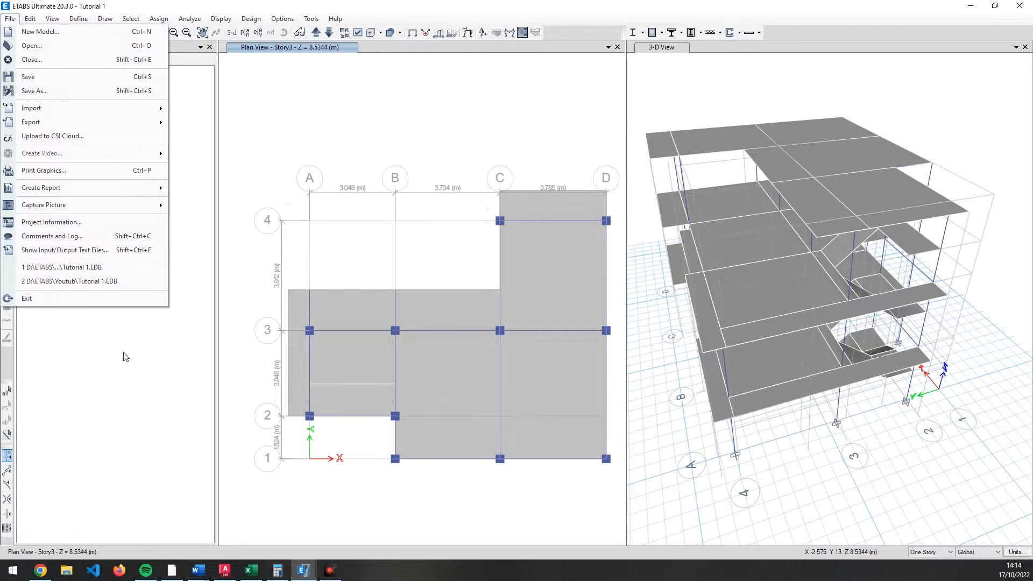
left_click(93, 297)
left_click(523, 325)
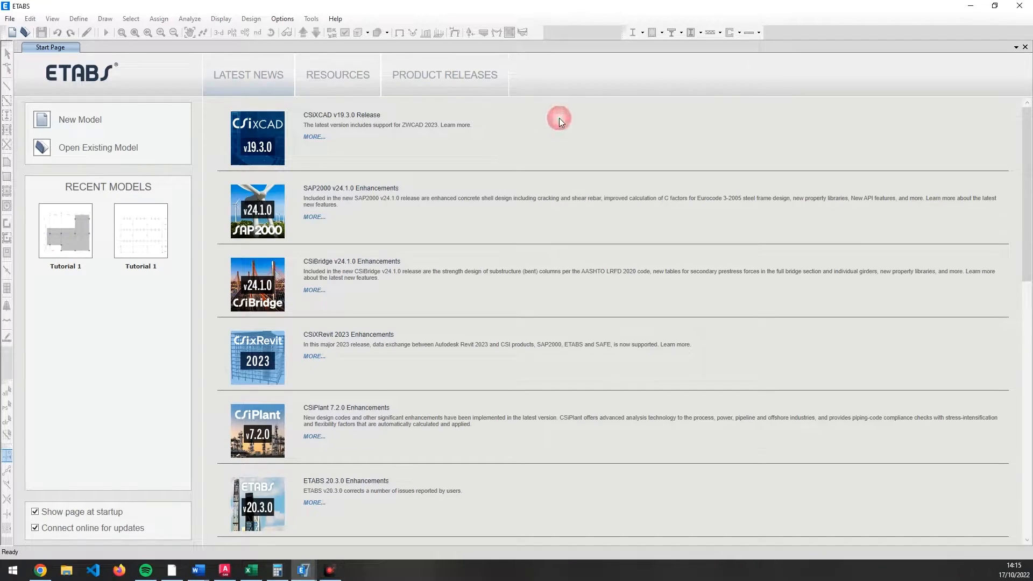
- Open the Tutorial 1 model from the Youtub folder inside the ETABS folder
left_click(25, 32)
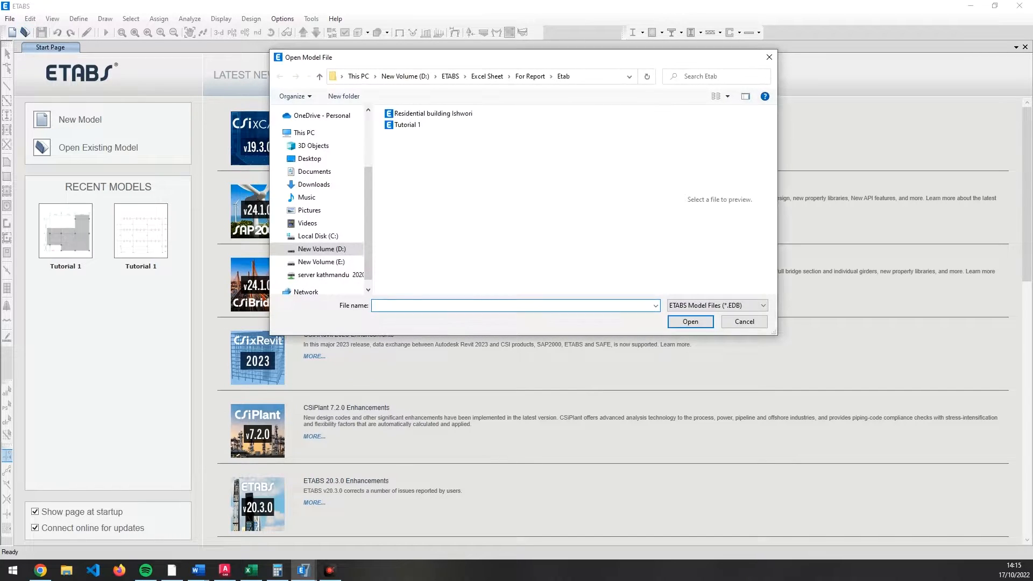
left_click(451, 76)
double_click(404, 172)
double_click(412, 128)
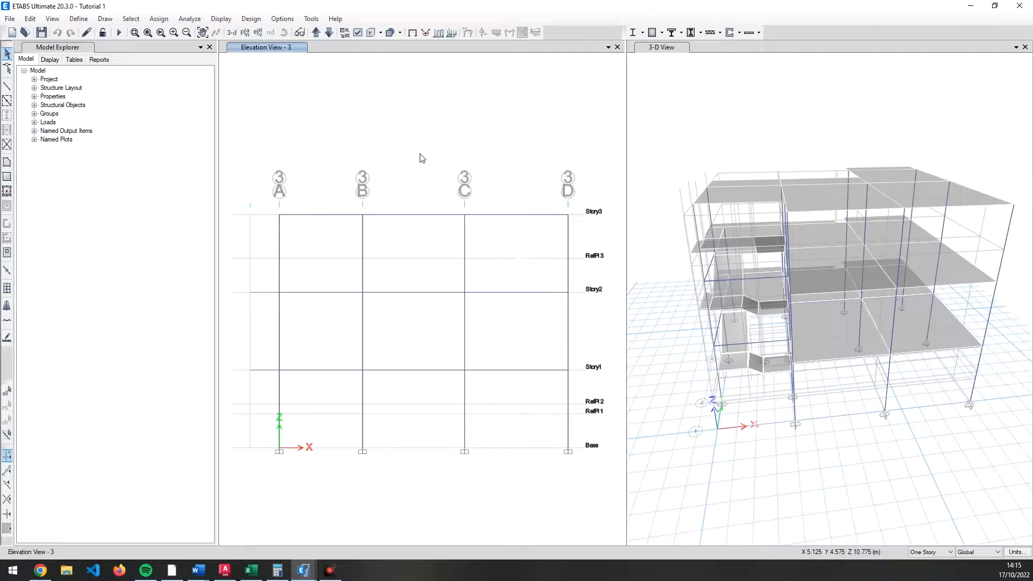
- Switch the elevation view to the Story1 plan view
left_click(424, 134)
left_click(249, 34)
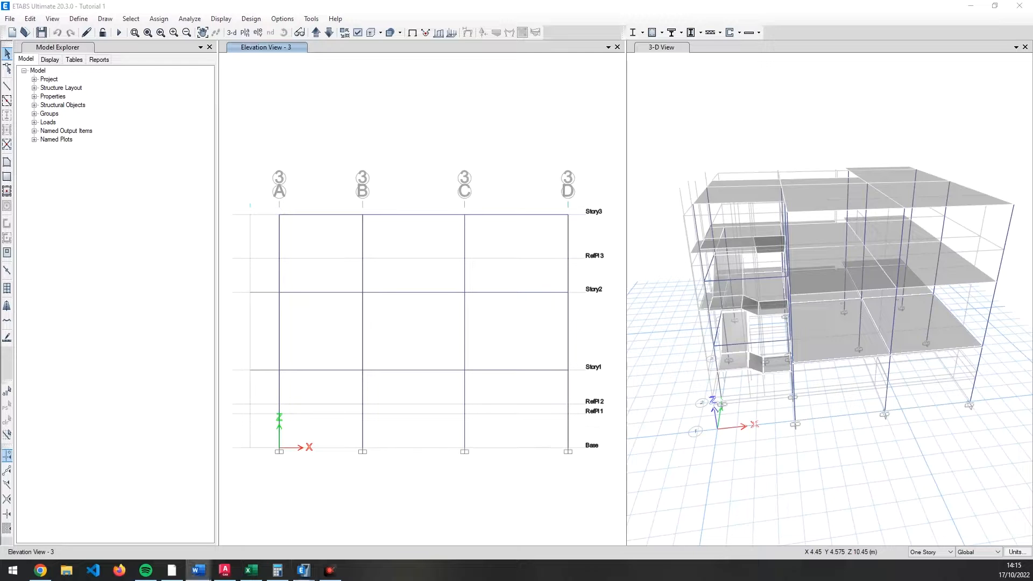
left_click(379, 311)
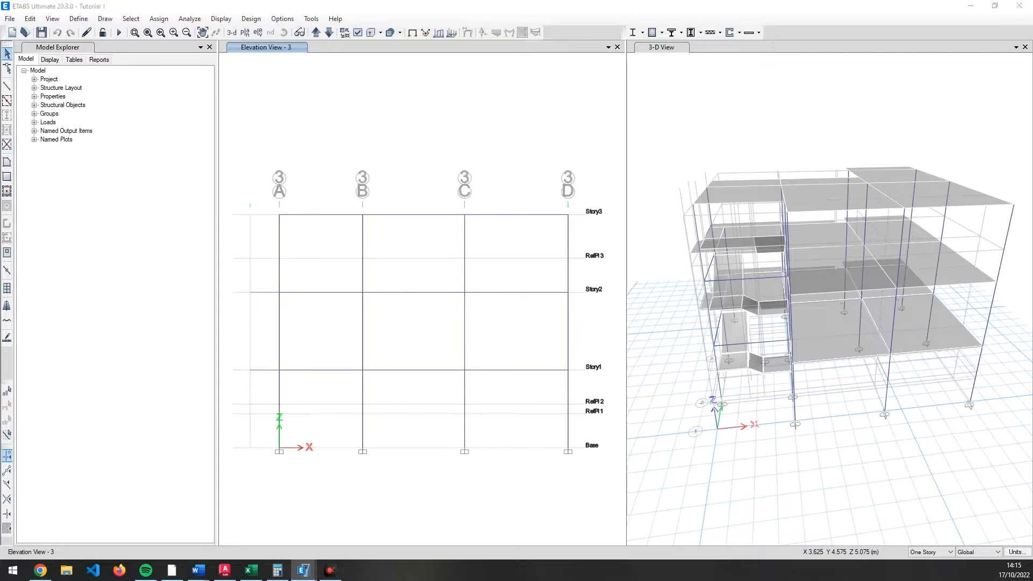
left_click(438, 261)
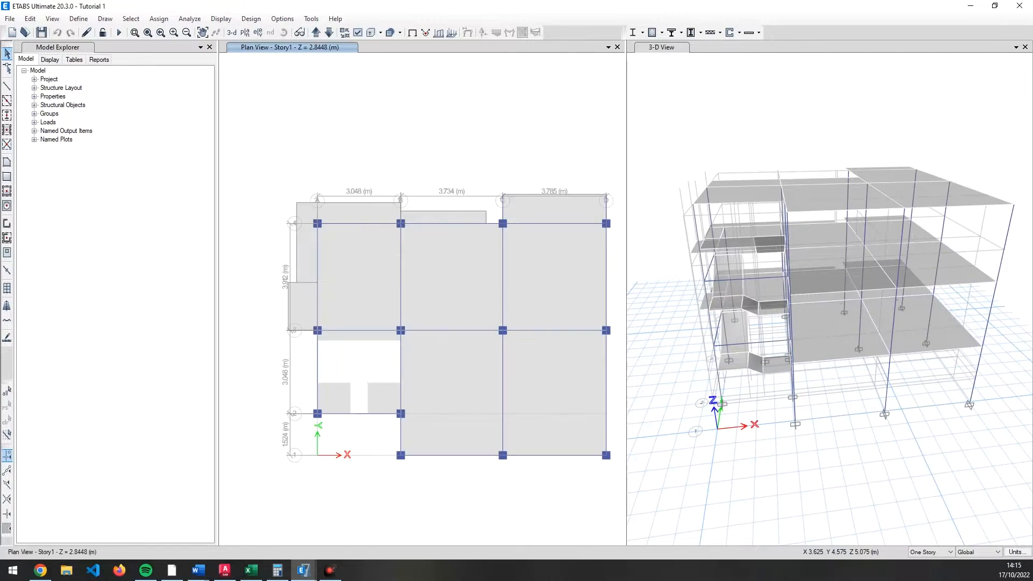
scroll(471, 177, "down", 3)
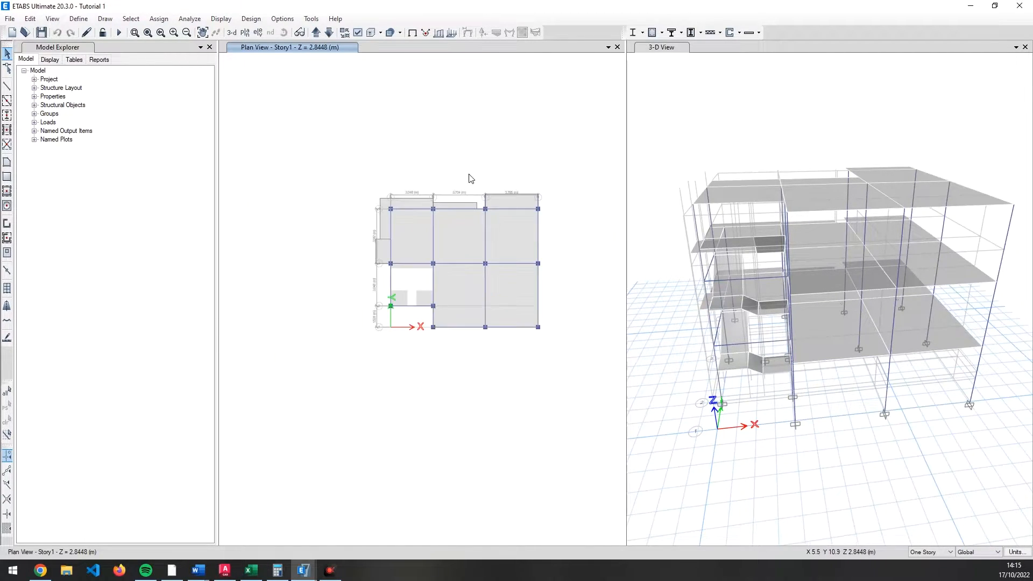
scroll(484, 242, "up", 2)
scroll(486, 246, "up", 2)
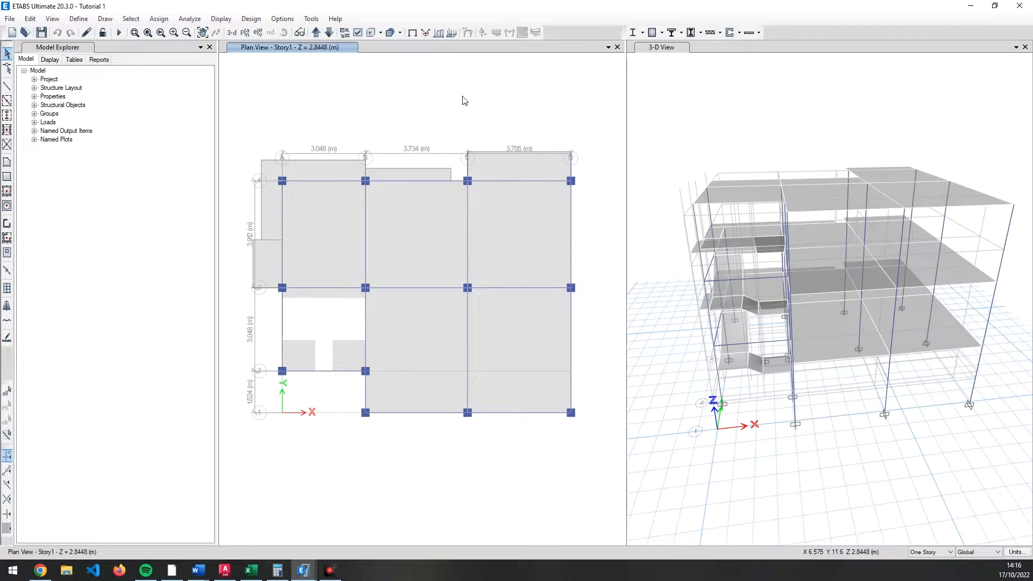
- Run a check of the whole model and close the warning report
left_click(190, 18)
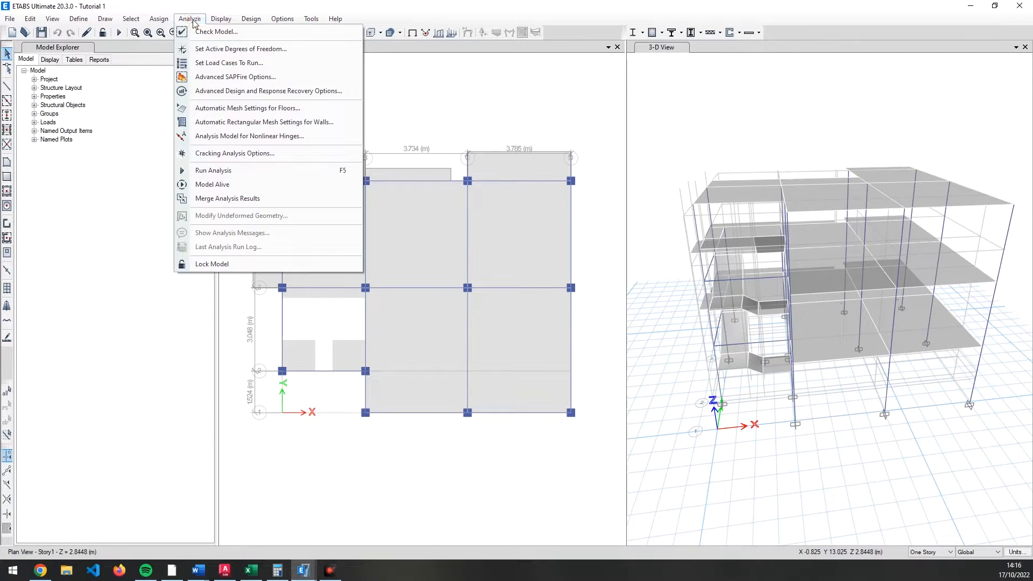
left_click(219, 34)
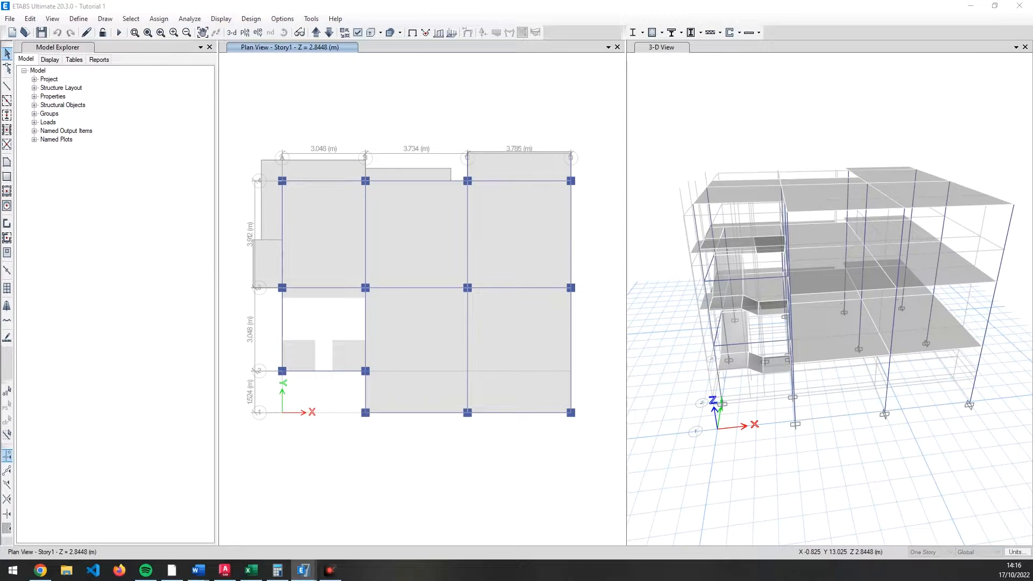
left_click_drag(542, 105, 447, 69)
left_click(471, 426)
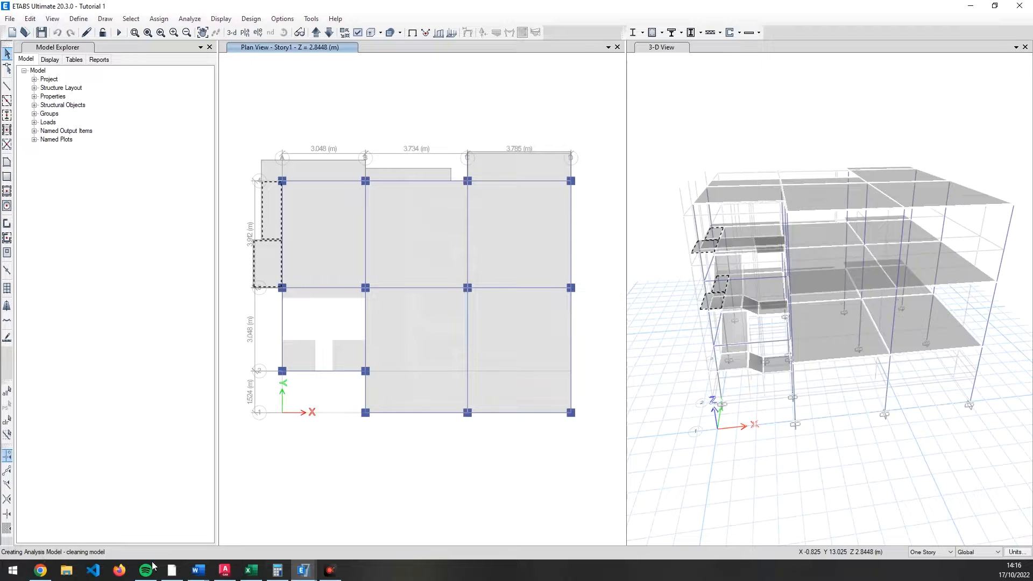
mouse_move(214, 569)
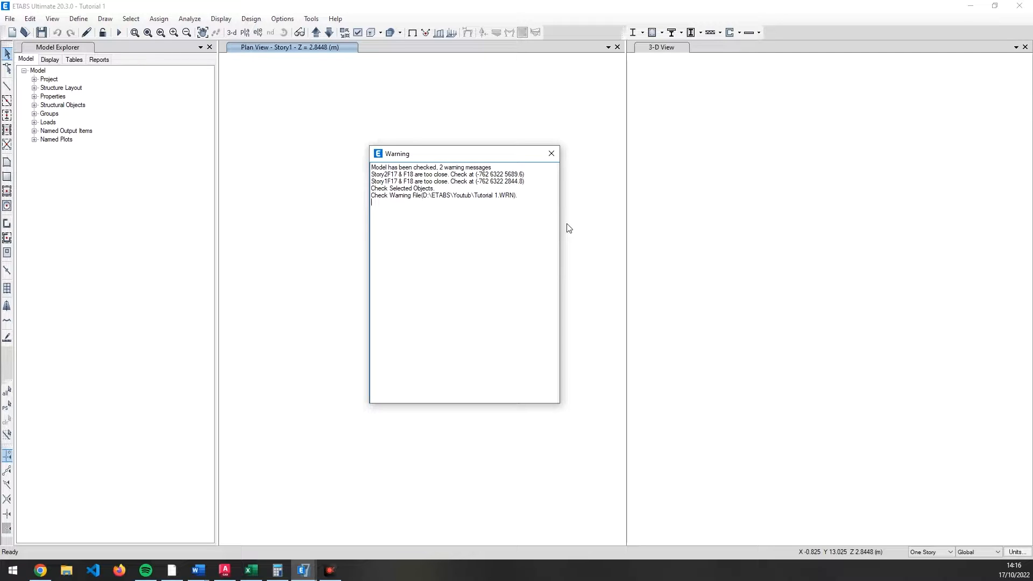
left_click(551, 153)
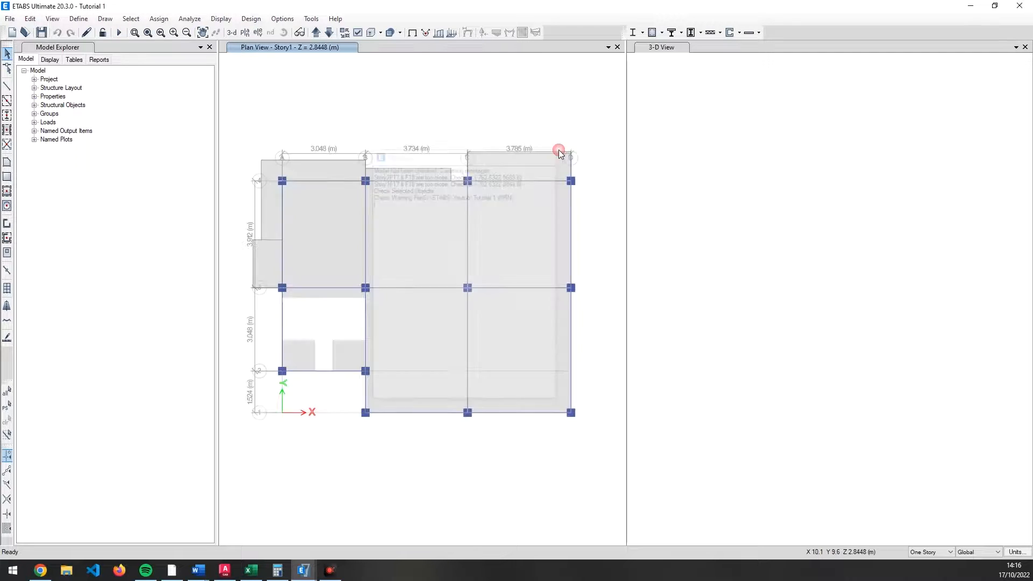
- Set the load cases to run, with Calculate Diaphragm Centers of Rigidity enabled
scroll(428, 353, "down", 2)
scroll(428, 353, "up", 2)
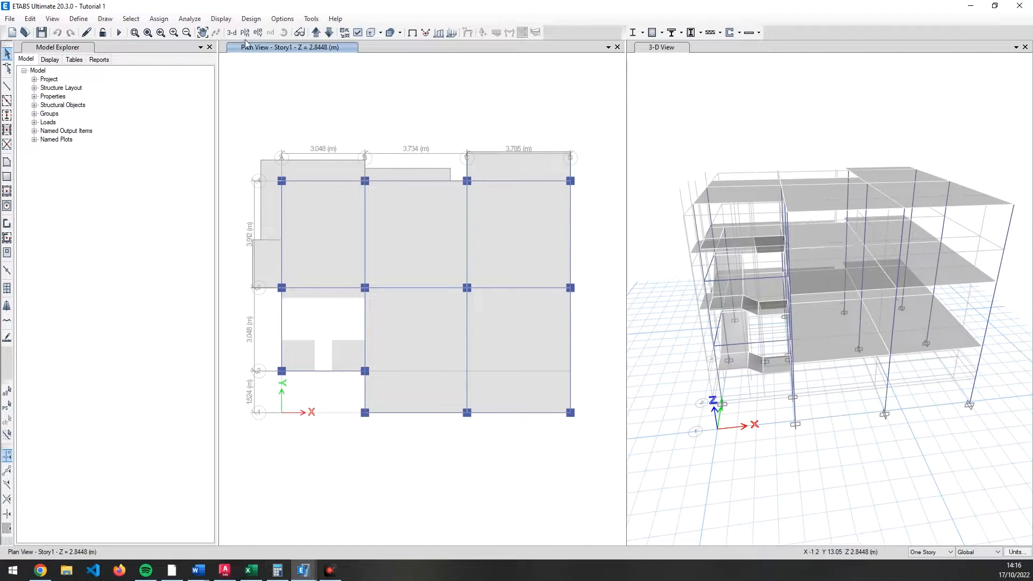
left_click(189, 19)
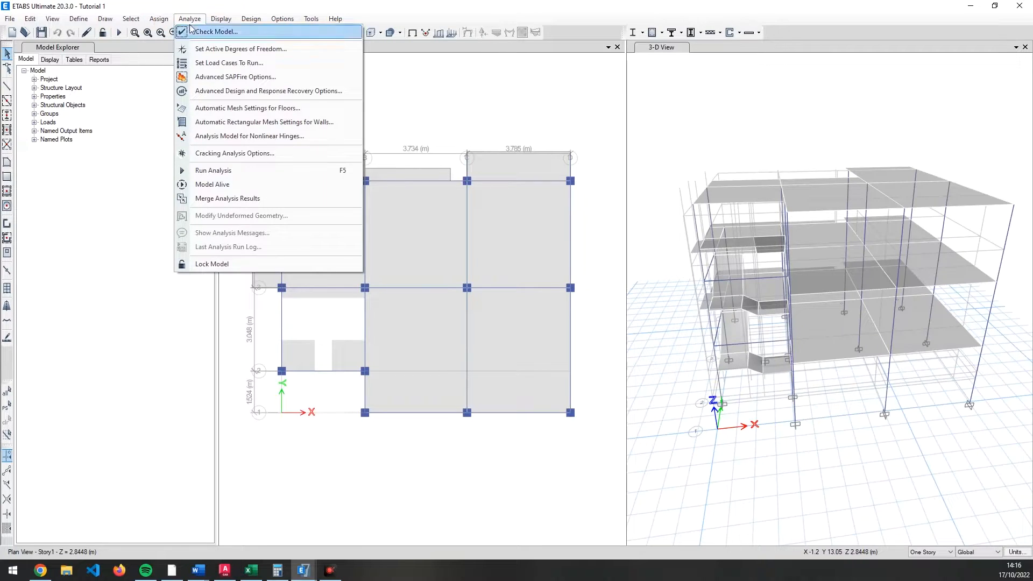
left_click(278, 63)
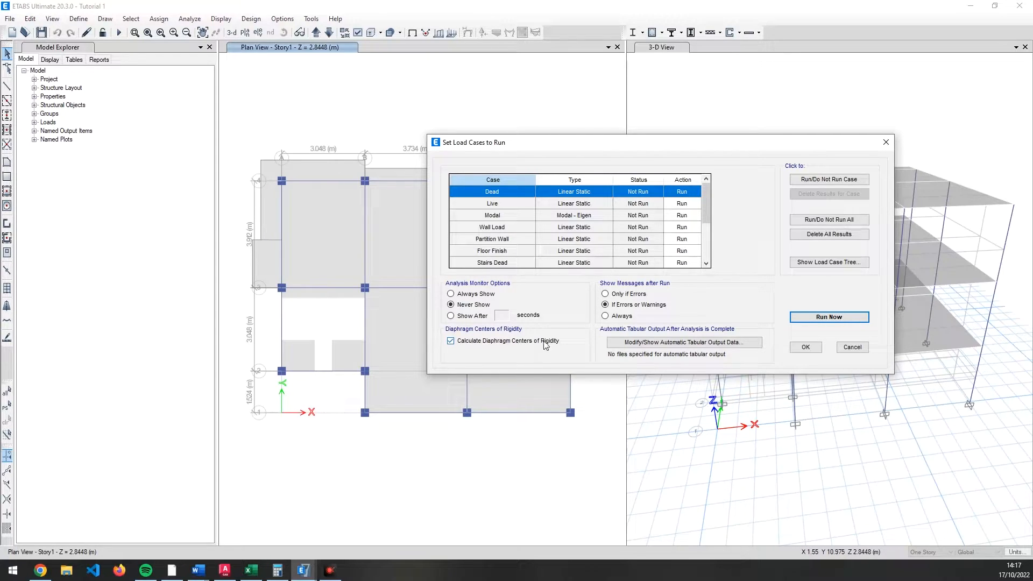
left_click(805, 347)
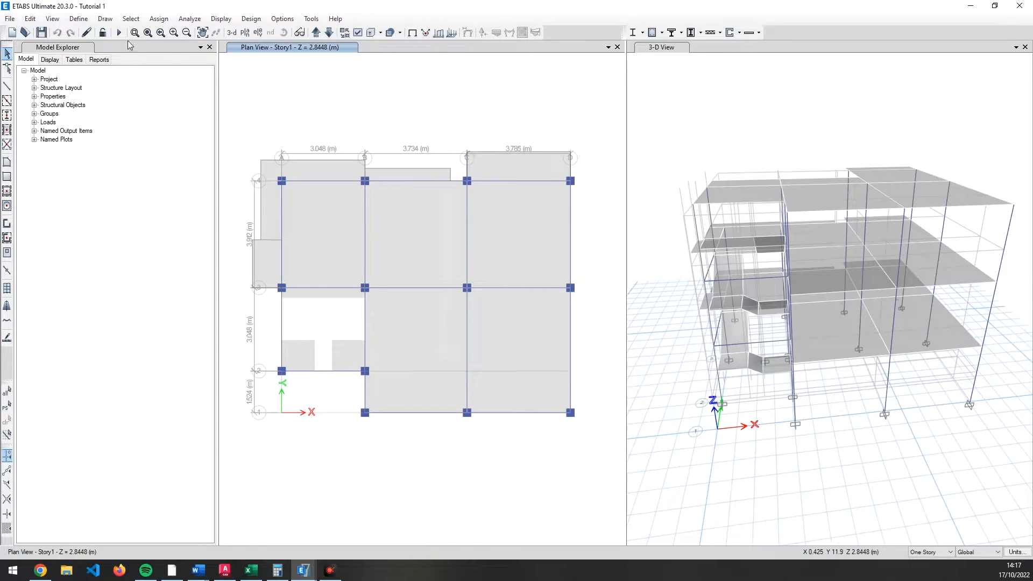
- Run the analysis and inspect the deformed shape under dead load in the 3-D view
left_click(118, 32)
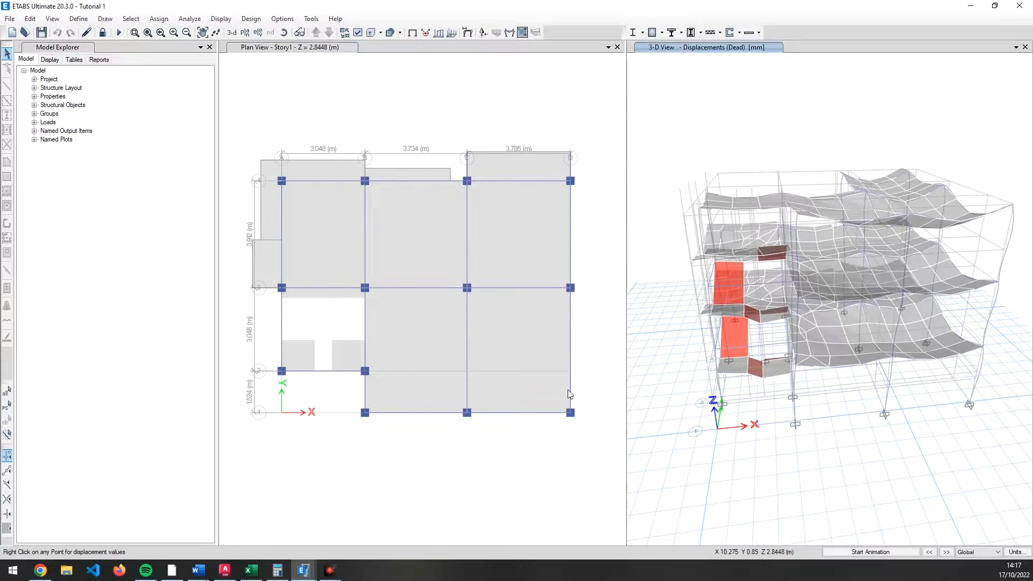
left_click(820, 460)
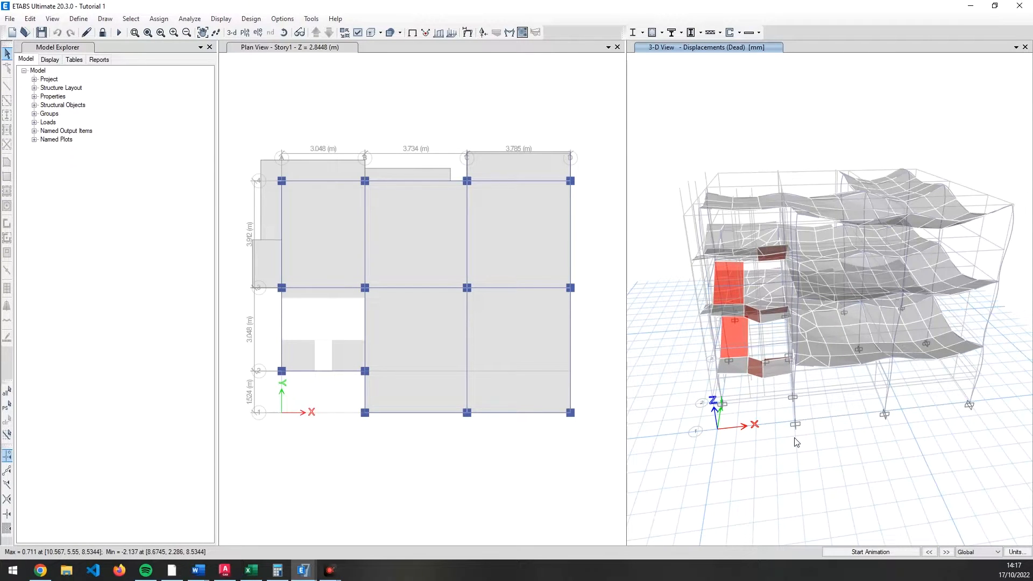
middle_click_drag(807, 405, 832, 372, "shift")
left_click(536, 481)
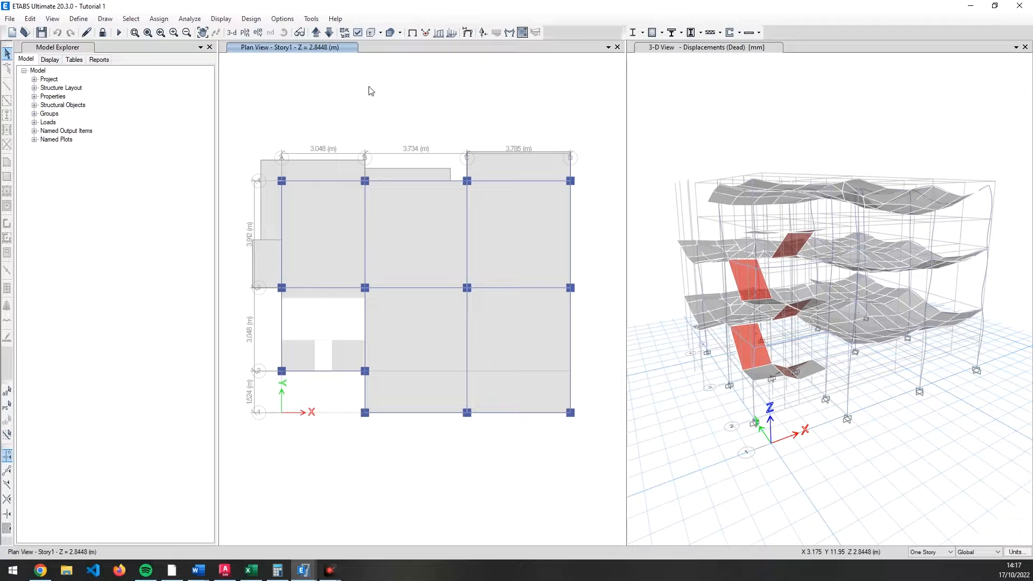
- Start choosing result tables for display and include Load Pattern Definitions - Auto Seismic - User Coefficient
left_click(241, 20)
mouse_move(221, 19)
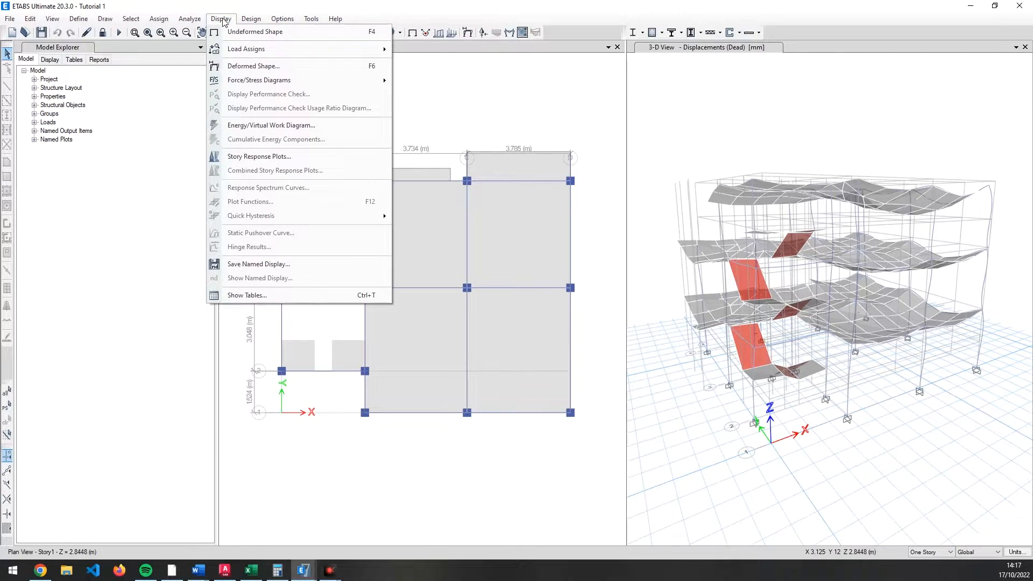
left_click(272, 292)
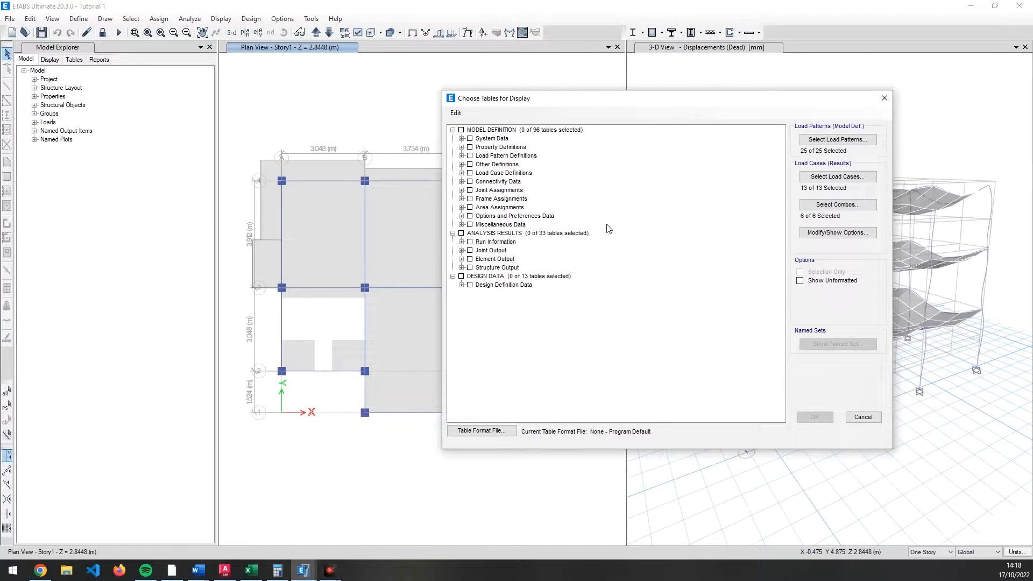
left_click(462, 156)
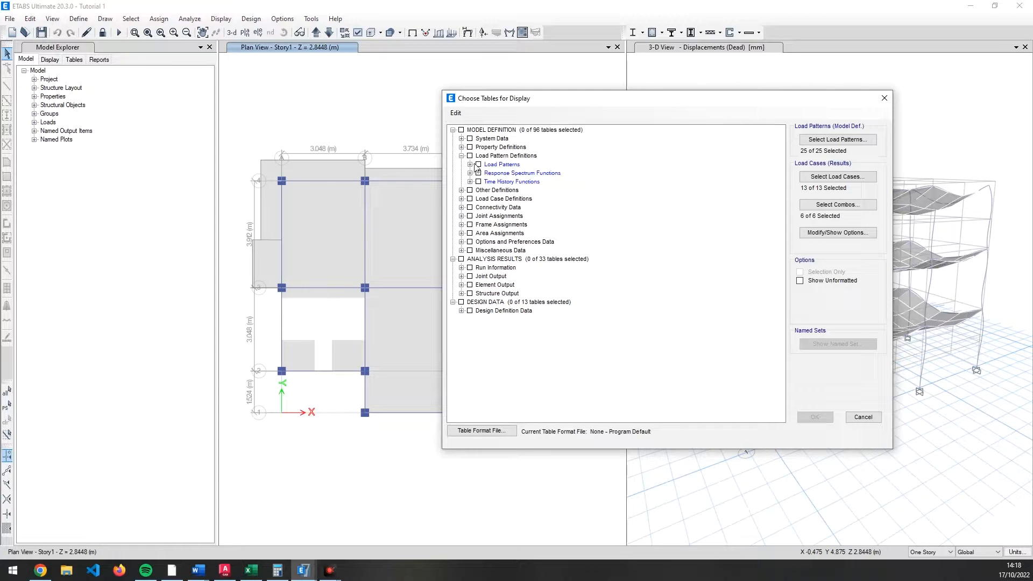
left_click(470, 165)
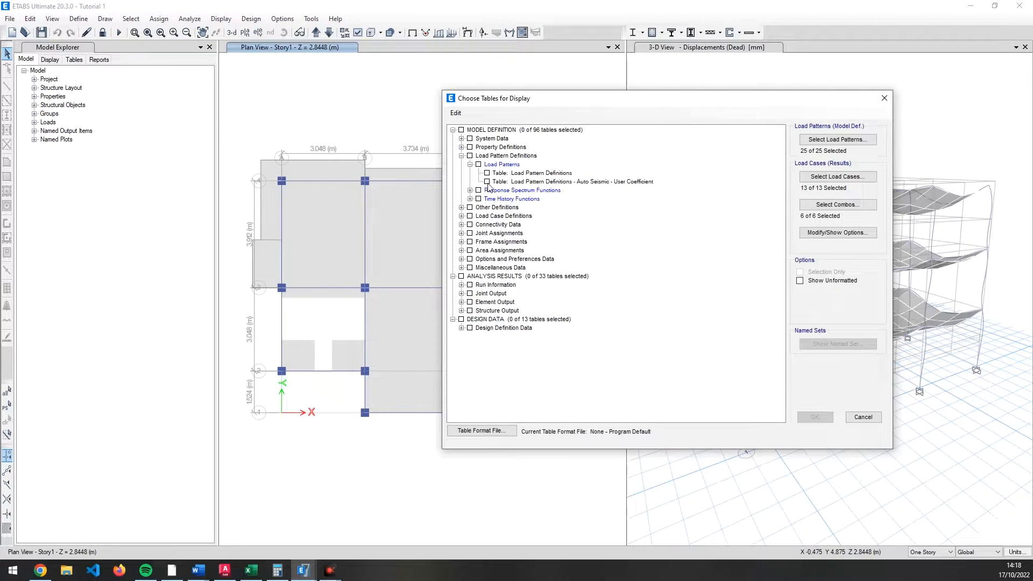
left_click(487, 182)
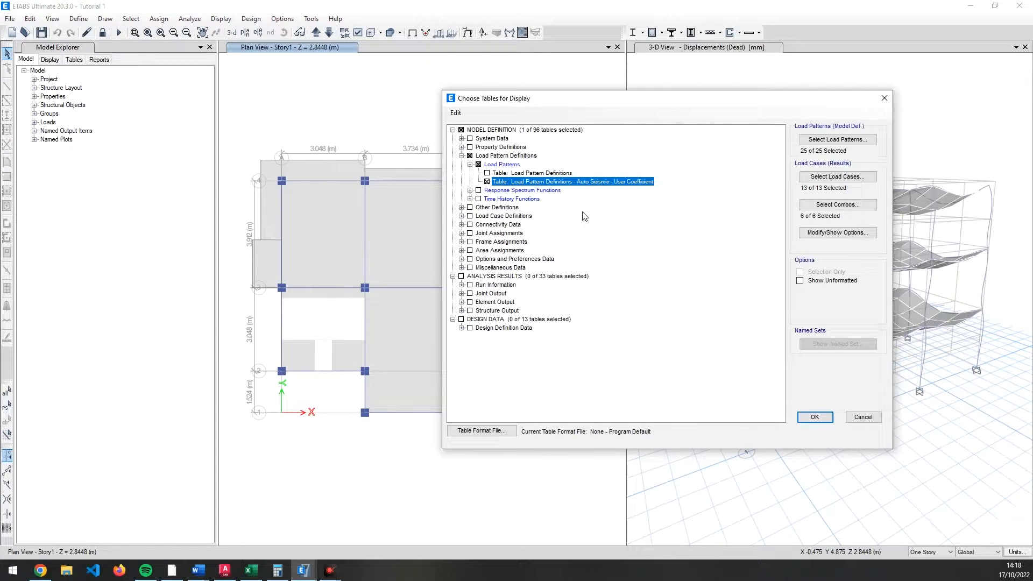
- Add the Base Reactions, Modal Periods And Frequencies, and Modal Participating Mass Ratios tables to the display selection
left_click(461, 311)
left_click(470, 319)
left_click(487, 327)
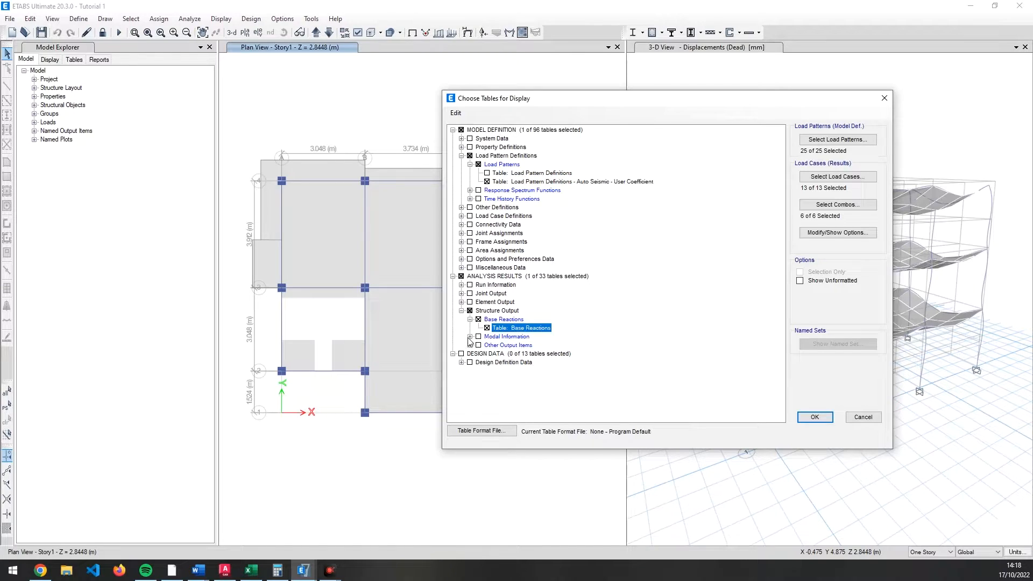
left_click(470, 337)
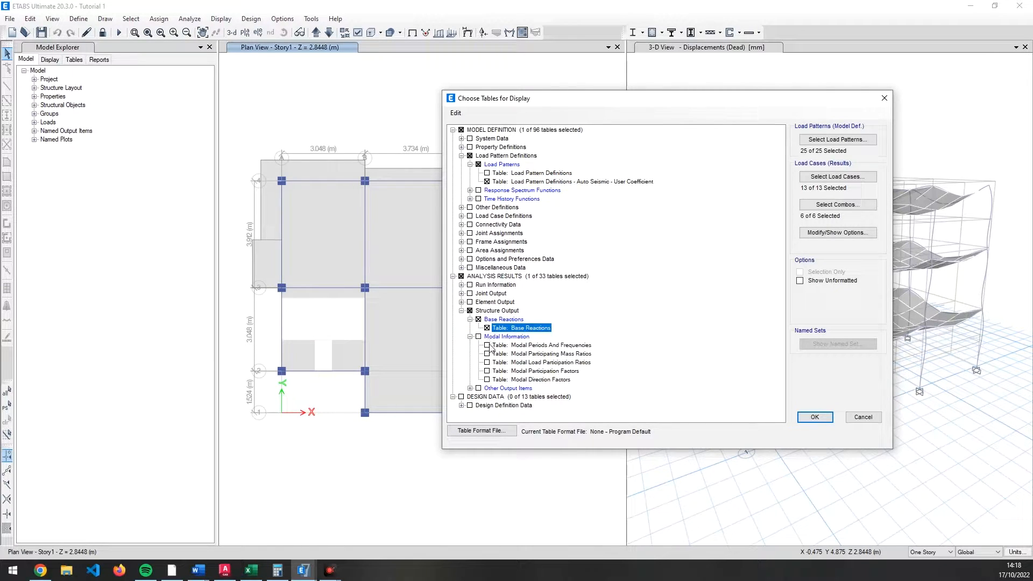
left_click(487, 345)
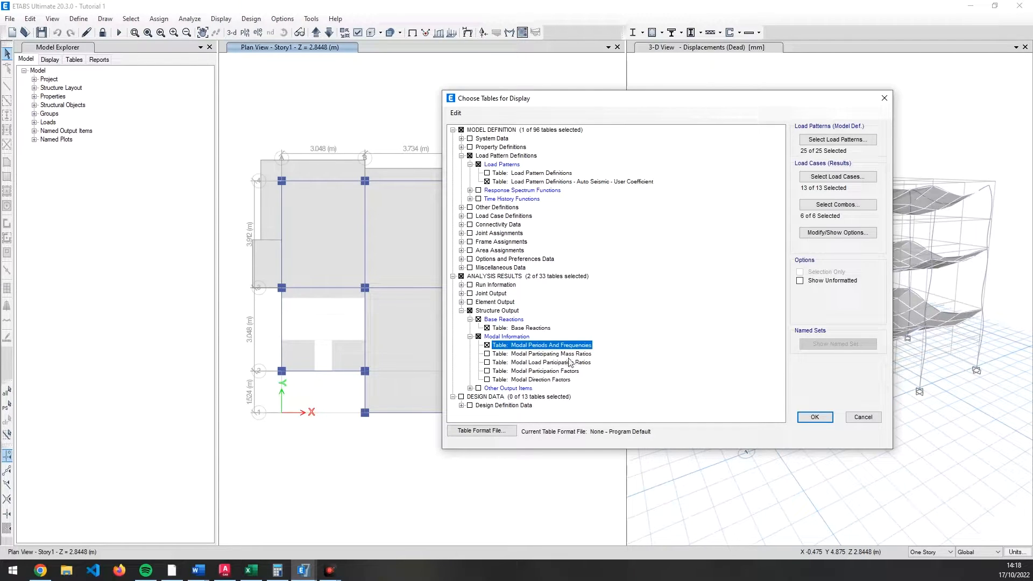
left_click(487, 354)
- Add the Centers Of Mass And Rigidity table to the selection and display all chosen tables
left_click(471, 388)
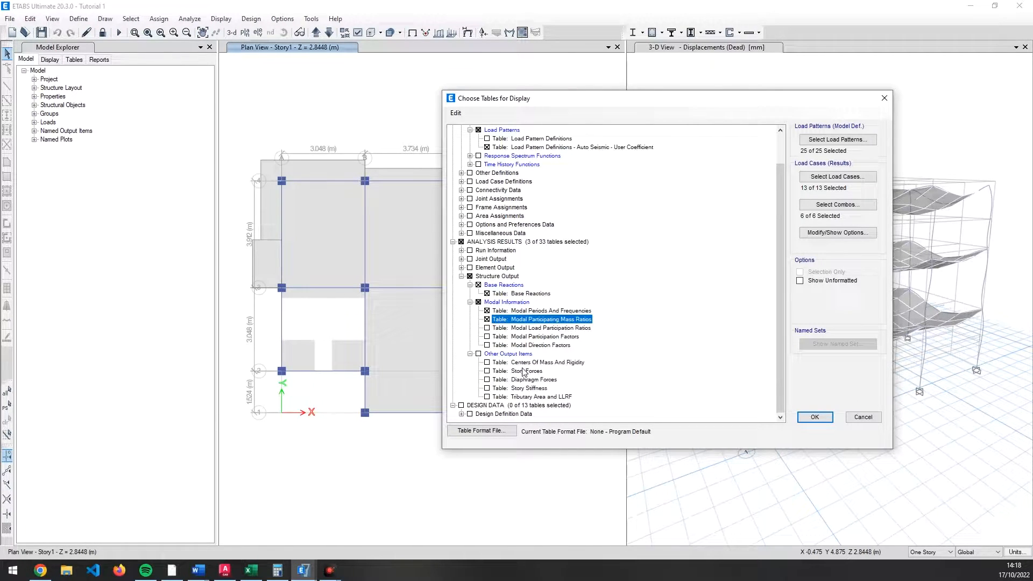
left_click(488, 362)
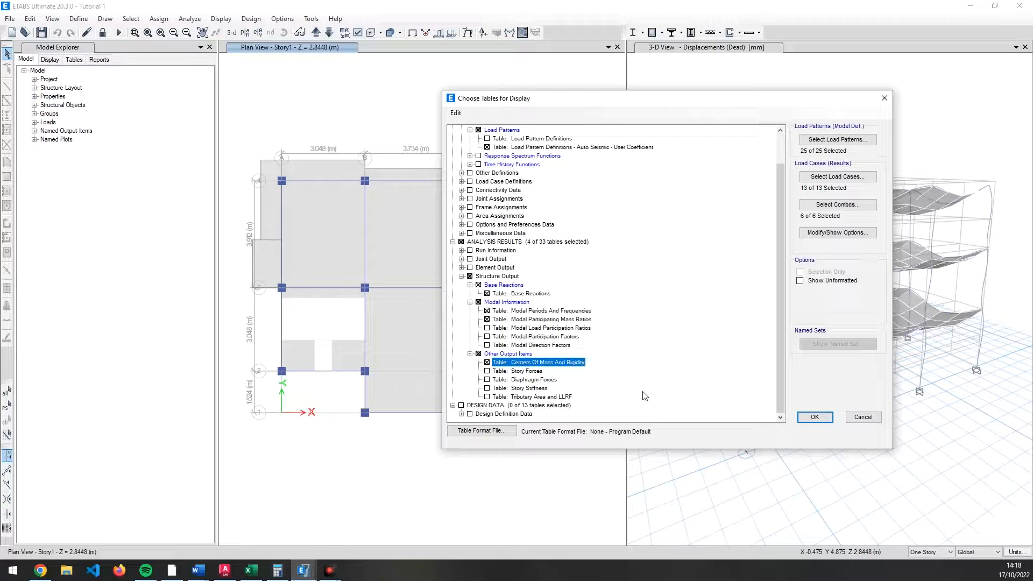
left_click(816, 418)
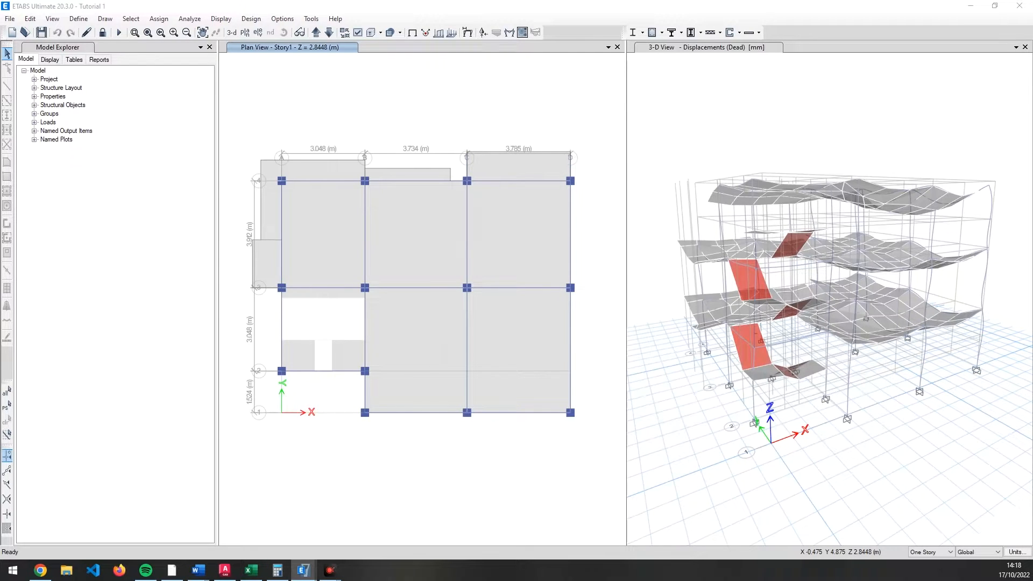
- Look through the Base Reactions table for all load cases and combinations
scroll(589, 243, "down", 7)
scroll(590, 244, "up", 7)
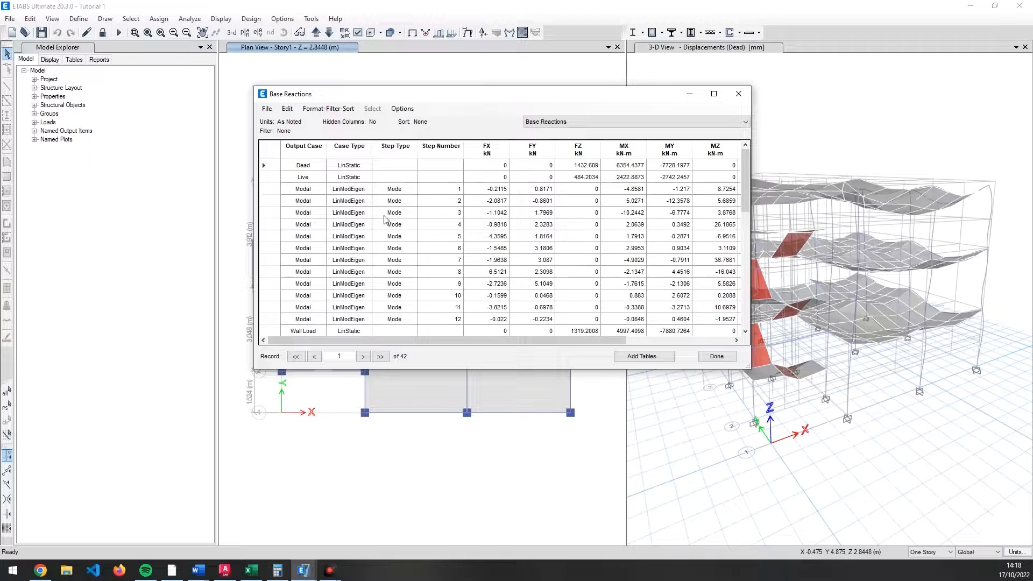
scroll(461, 230, "down", 7)
scroll(452, 269, "down", 2)
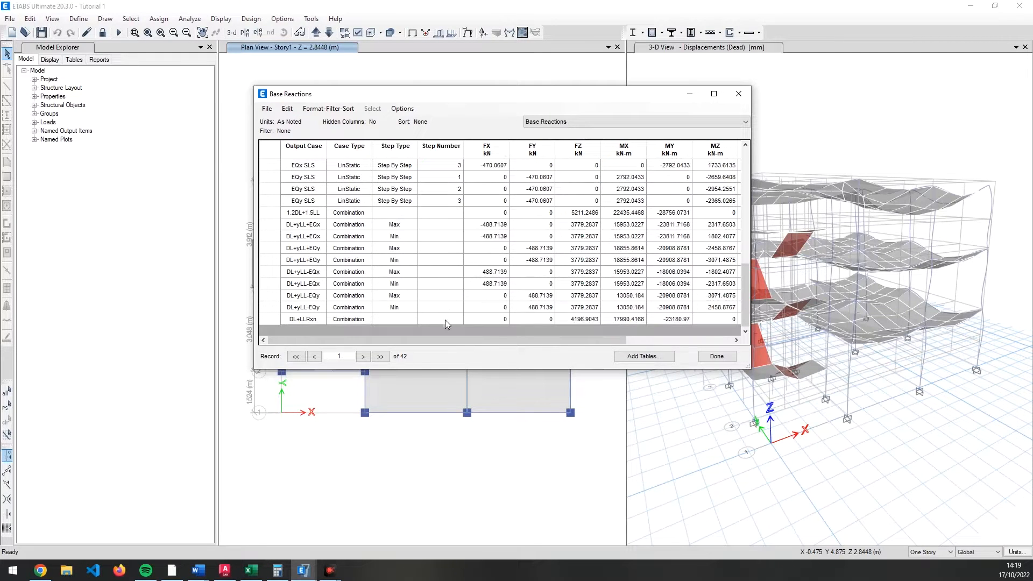
left_click_drag(452, 341, 390, 328)
scroll(428, 266, "up", 8)
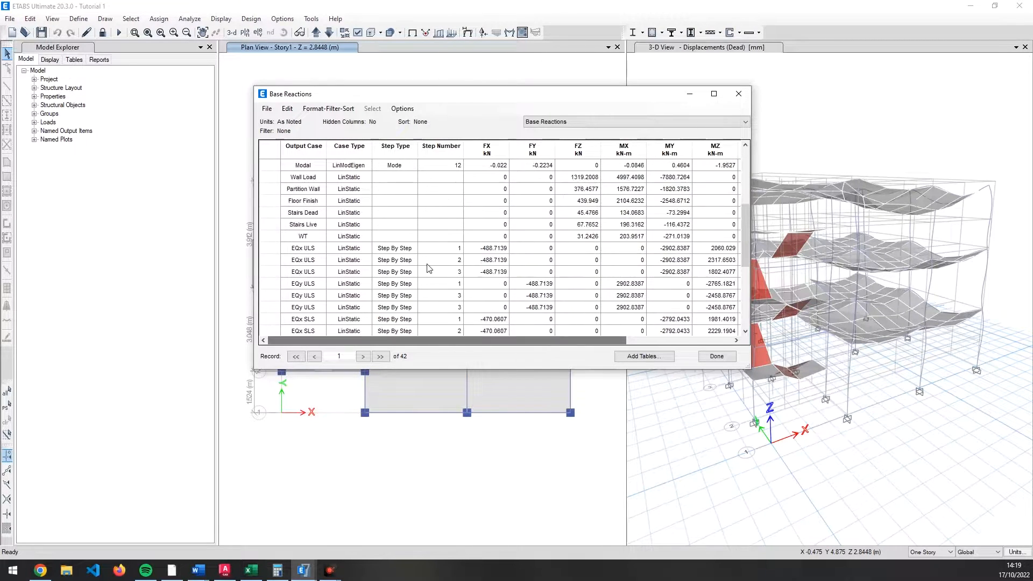
- Show the Modal Participating Mass Ratios table and compare the UX and UY ratios of modes 1 and 2
left_click(595, 123)
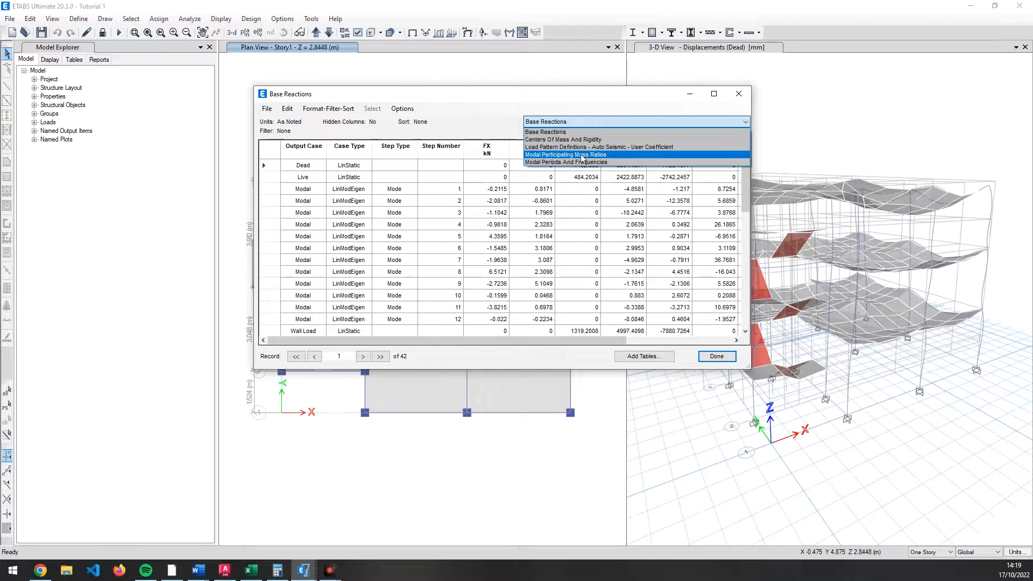
left_click(609, 155)
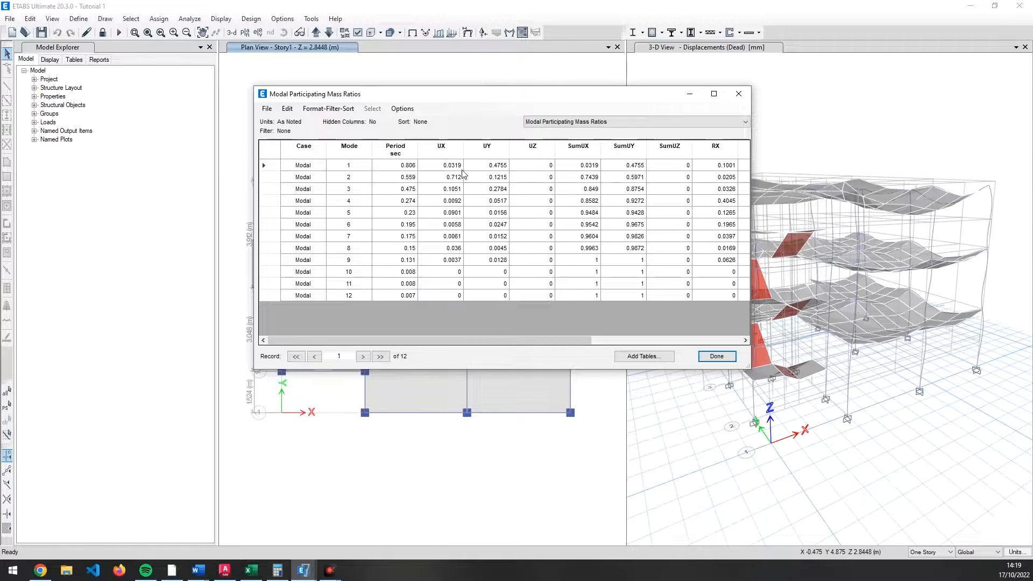
left_click(499, 169)
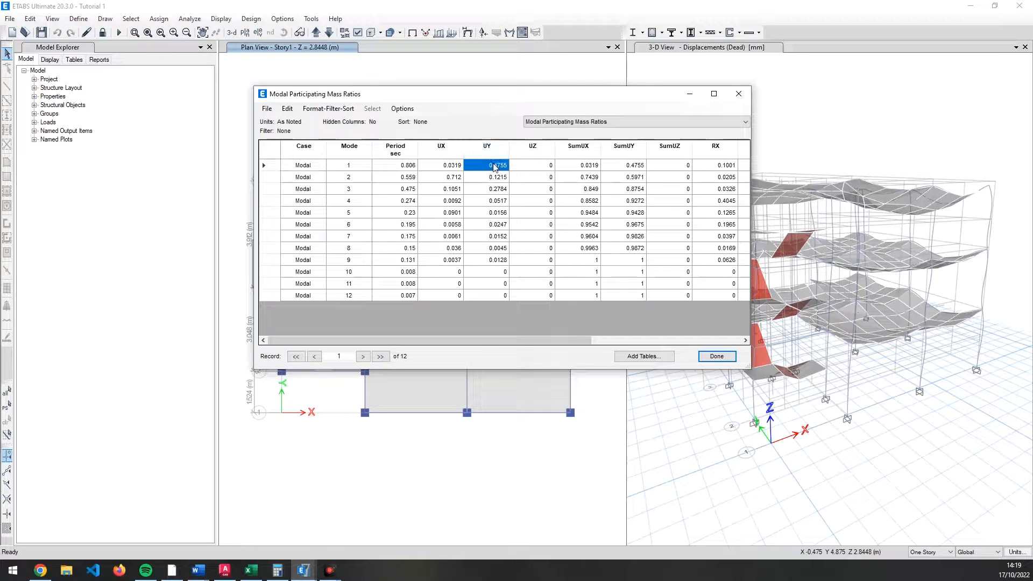
left_click(459, 179)
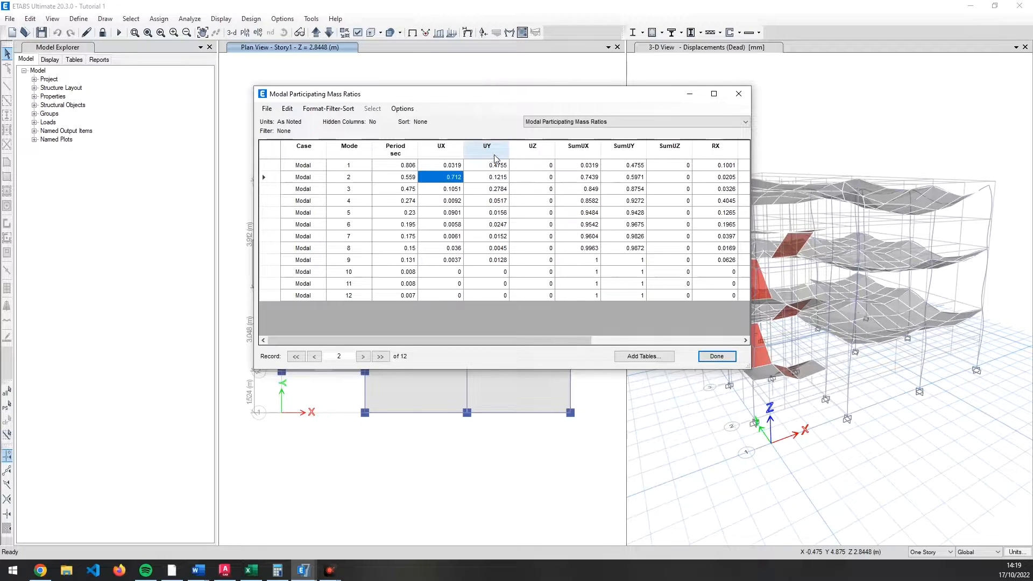
left_click(451, 167)
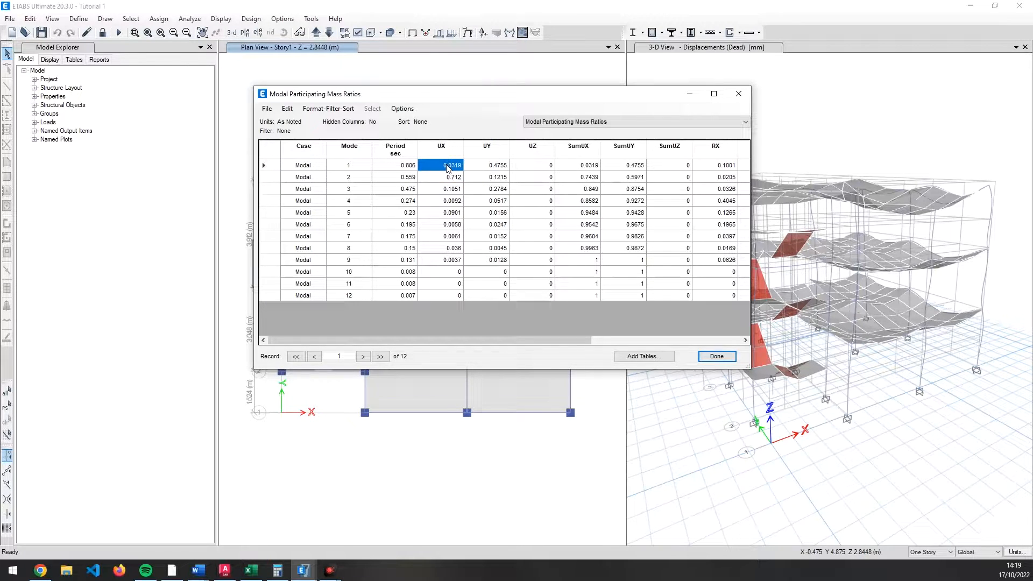
left_click(478, 178)
left_click(478, 166)
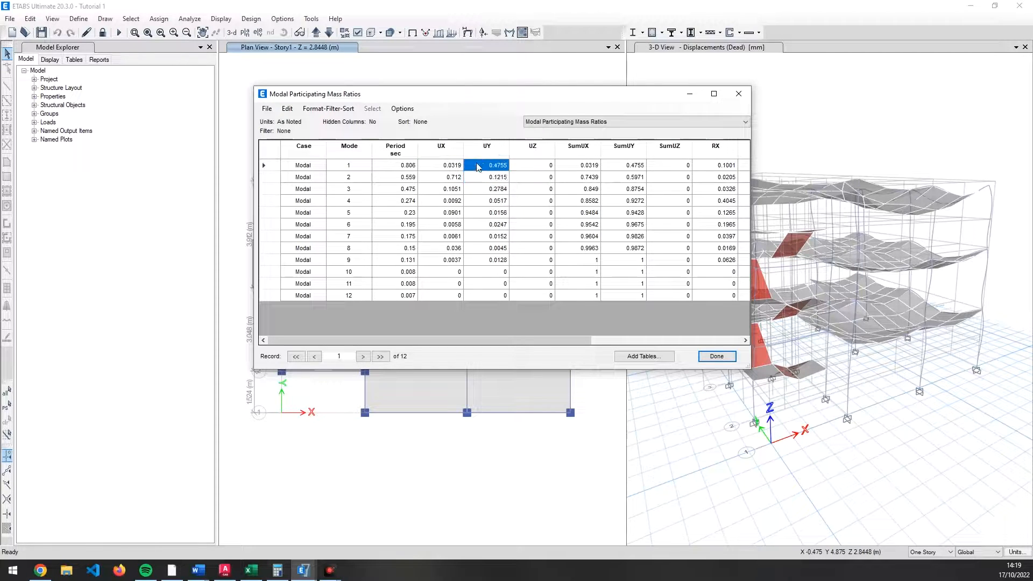
left_click(453, 179)
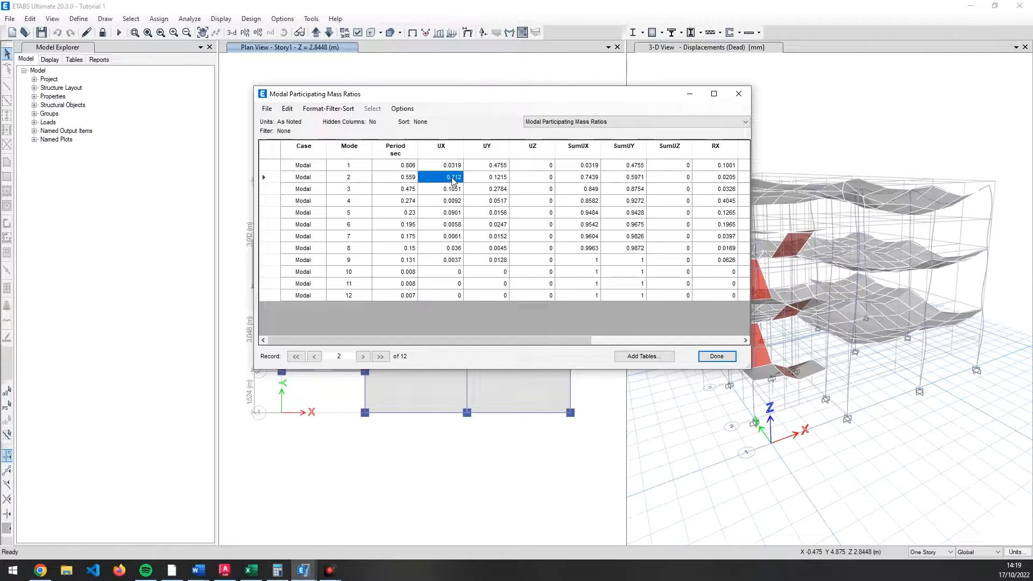
- Enlarge the table window to show every column and examine the mode 3 ratios, including UY and SumRZ
left_click_drag(750, 369, 950, 443)
left_click_drag(458, 98, 368, 97)
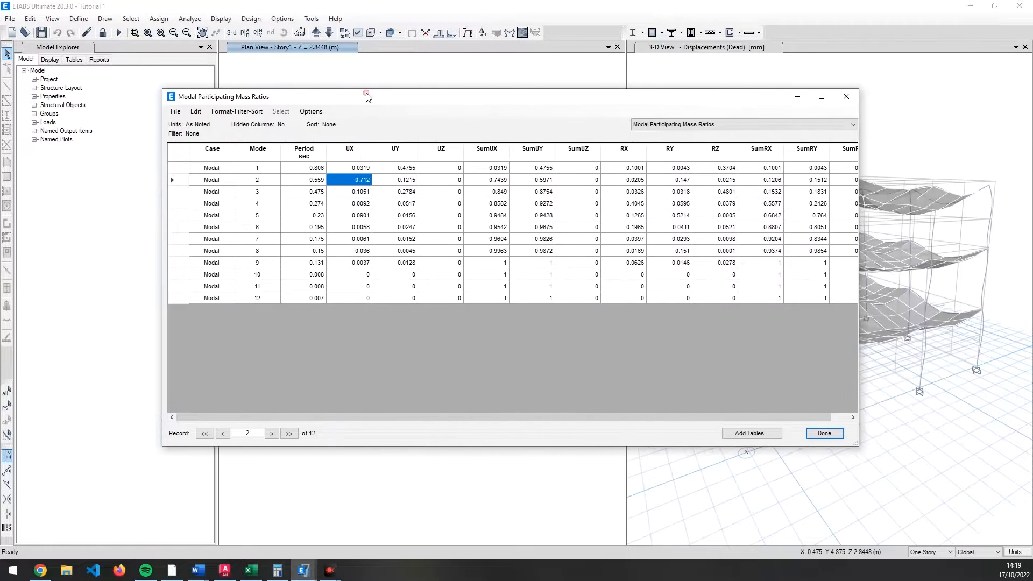
left_click(176, 193)
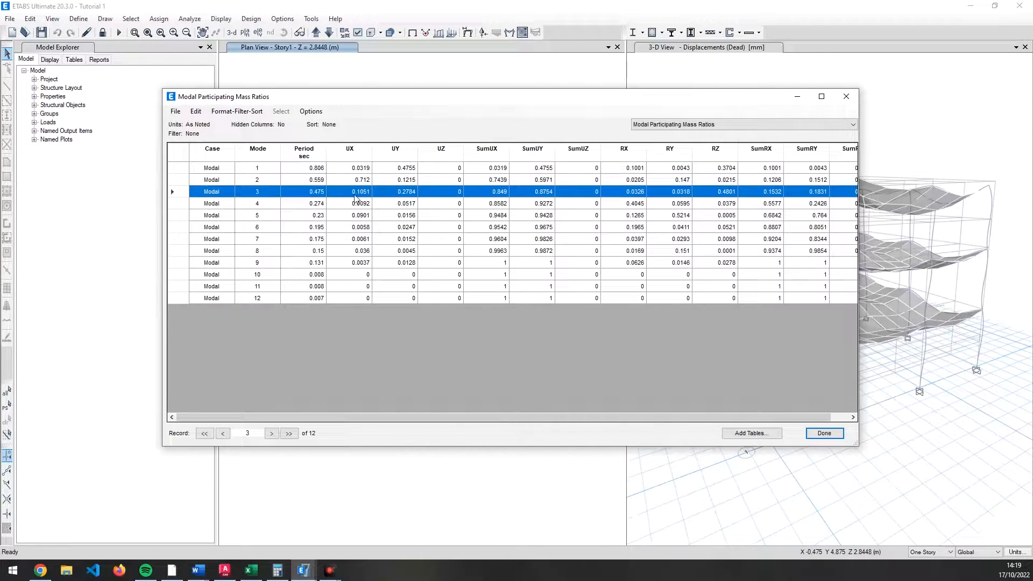
left_click(395, 192)
left_click_drag(534, 418, 564, 419)
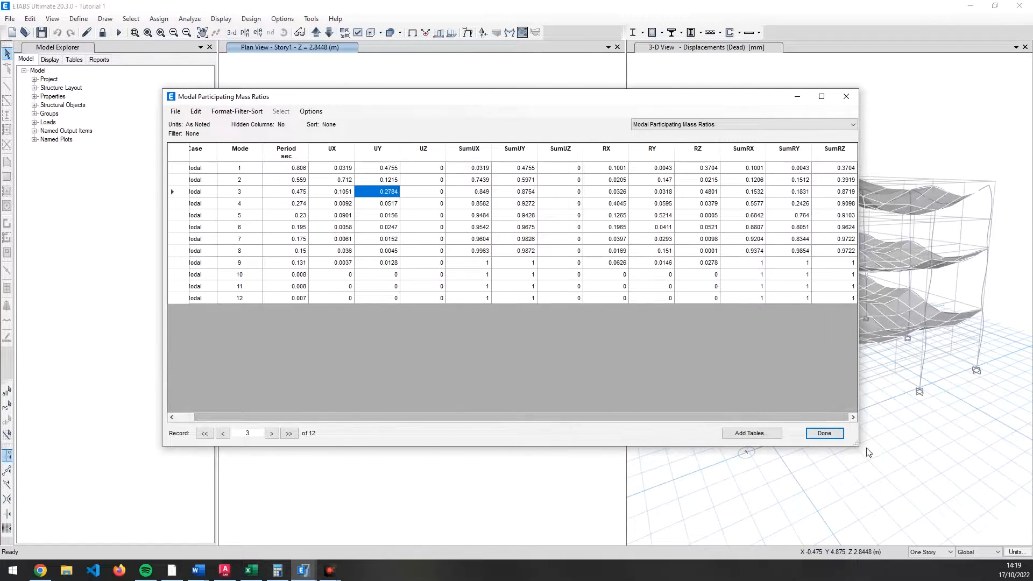
left_click_drag(857, 445, 941, 460)
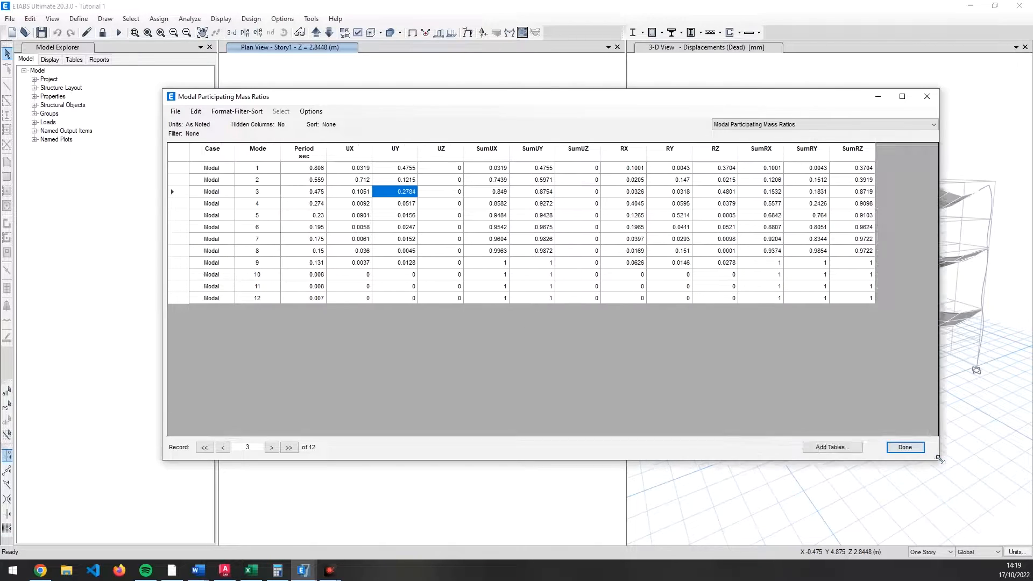
left_click(182, 192)
left_click(863, 191)
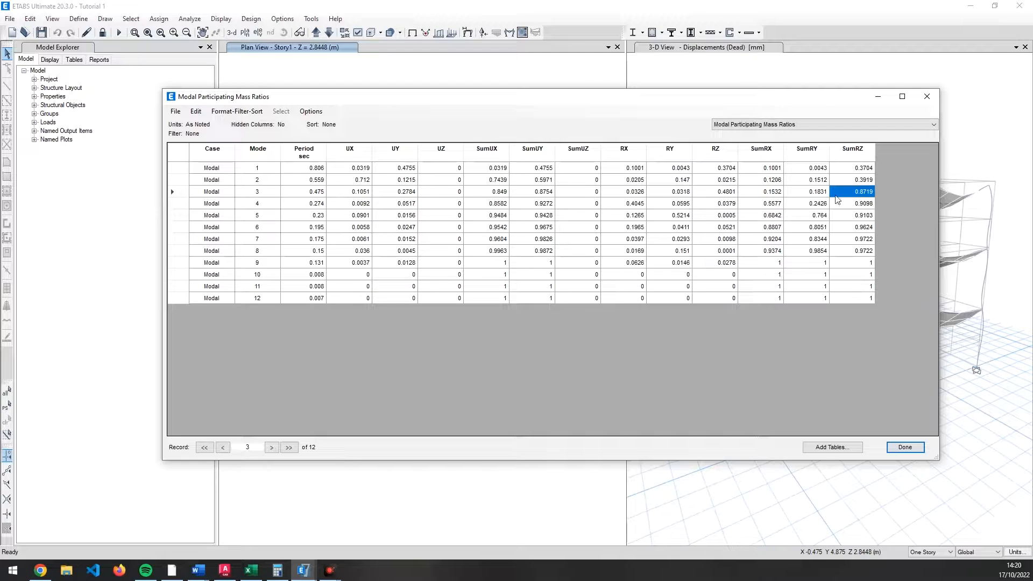
- Switch to the NBC 105 PDF in Adobe Acrobat and find clause 7.3 on the number of modes to be considered
left_click(172, 570)
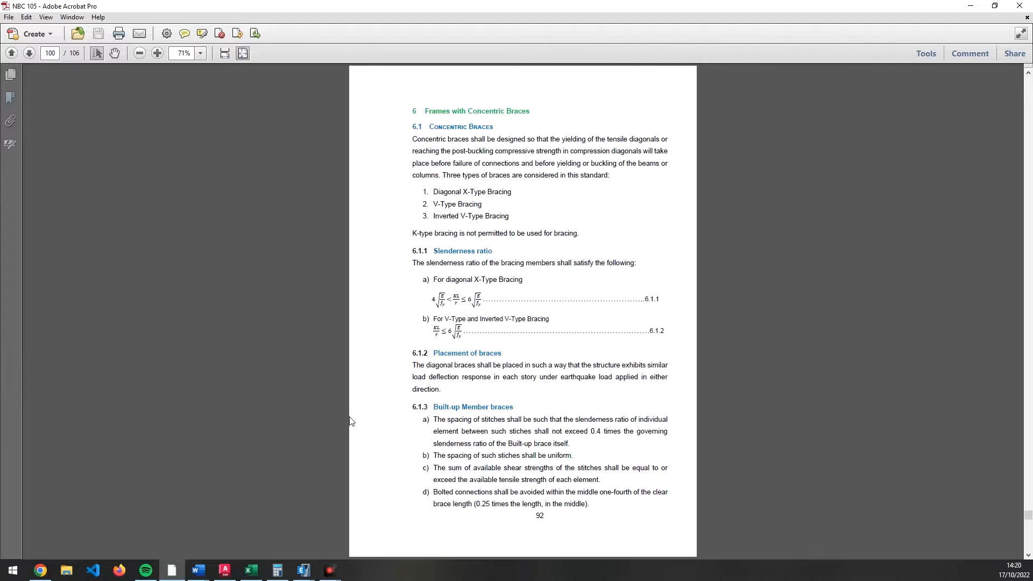
scroll(392, 408, "up", 9)
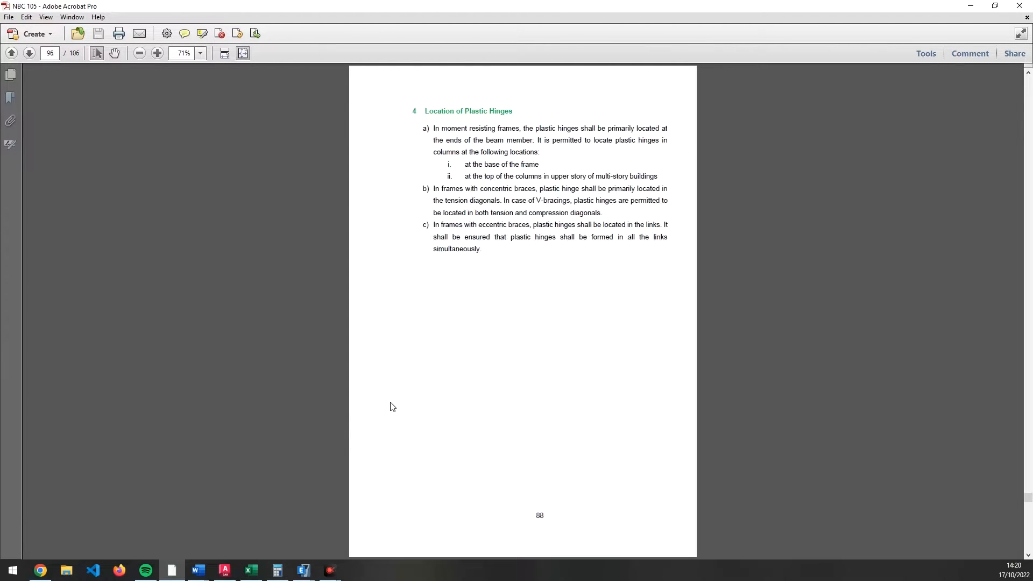
scroll(391, 408, "up", 13)
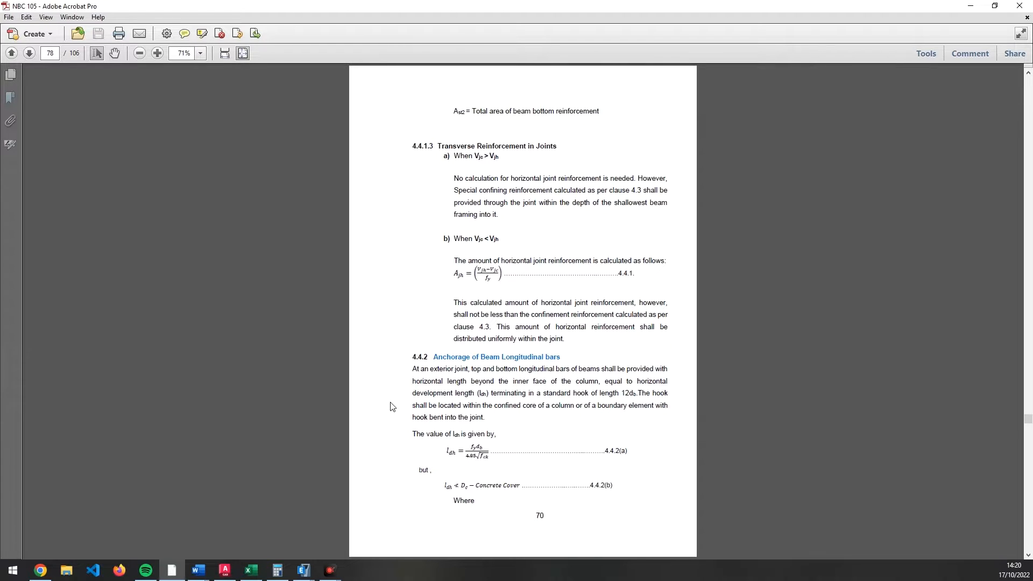
scroll(404, 407, "up", 8)
scroll(435, 400, "up", 17)
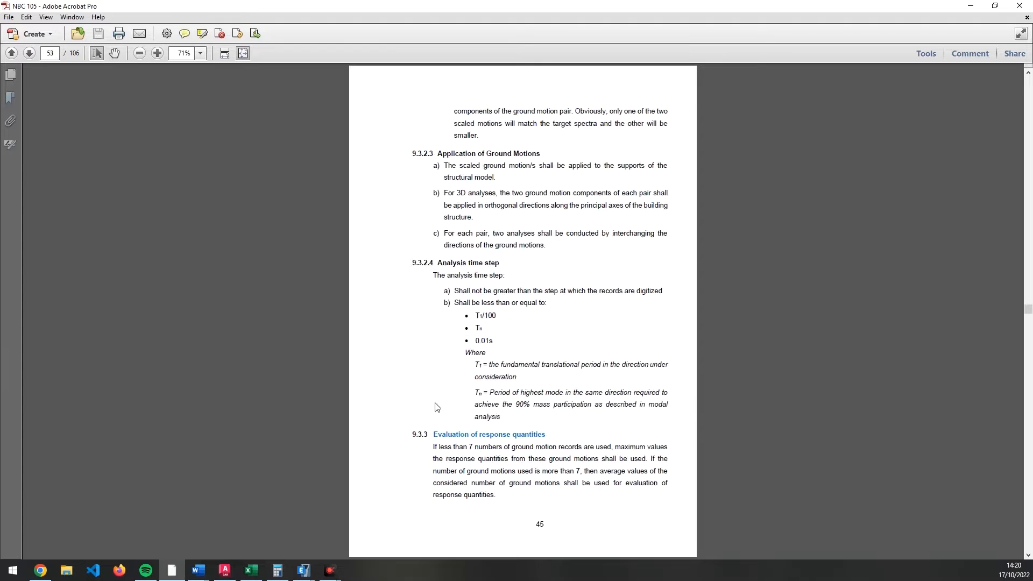
scroll(435, 404, "up", 6)
scroll(435, 402, "up", 1)
scroll(435, 402, "down", 1)
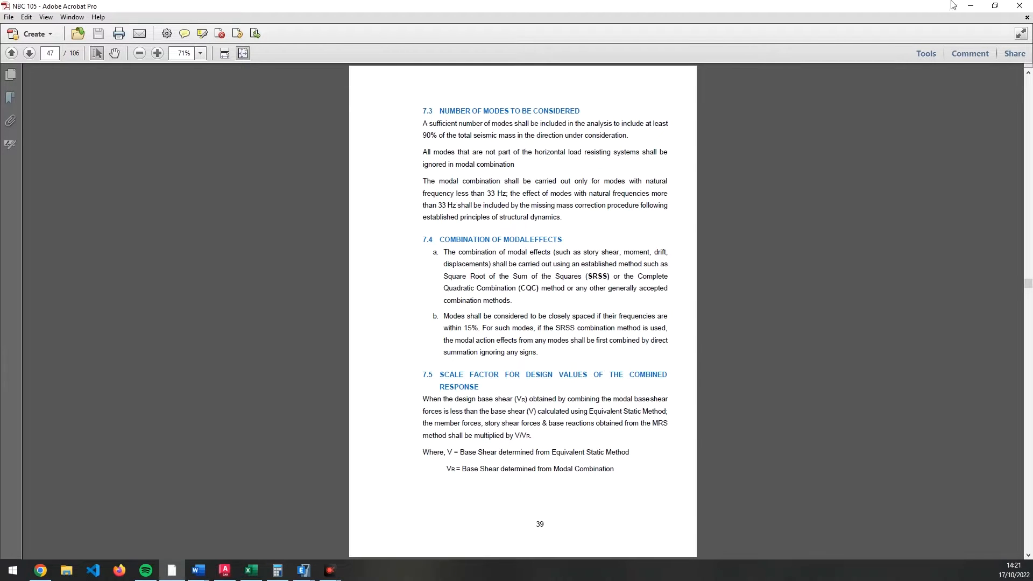
- Return to ETABS and check the cumulative mass participation ratios at modes 9 and 4 in the table
left_click(971, 5)
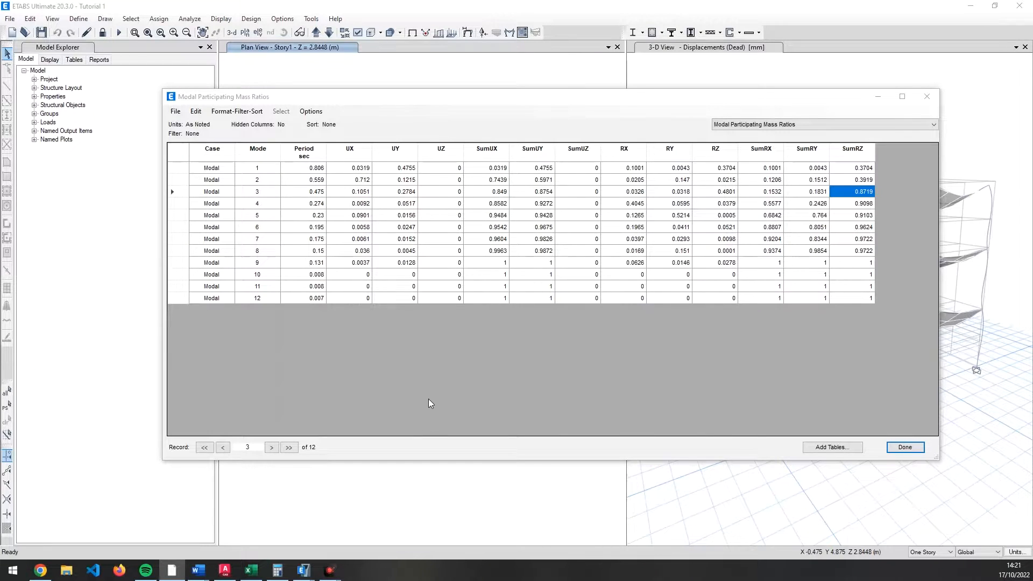
left_click(485, 263)
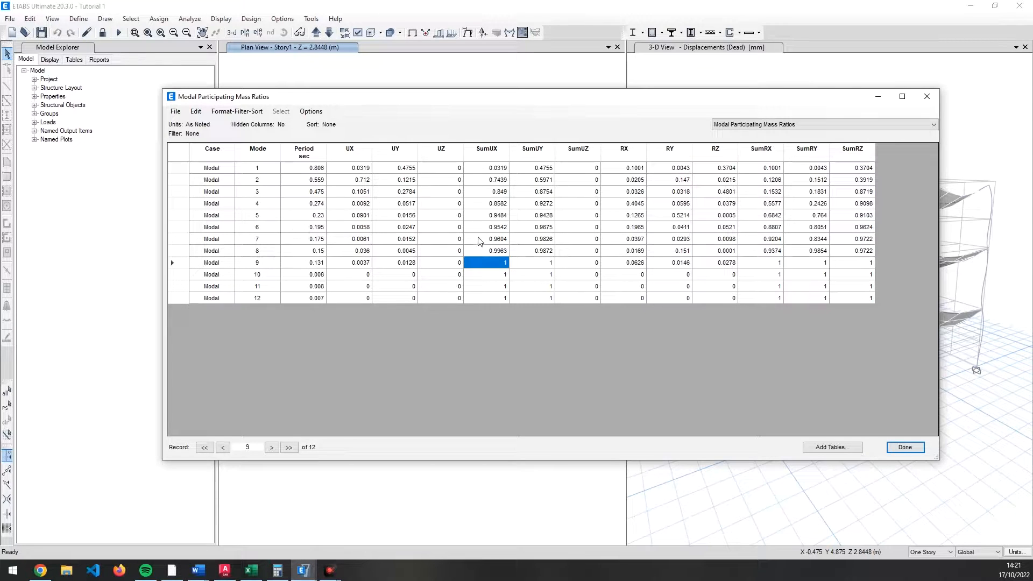
left_click(257, 208, "ctrl")
left_click(257, 209)
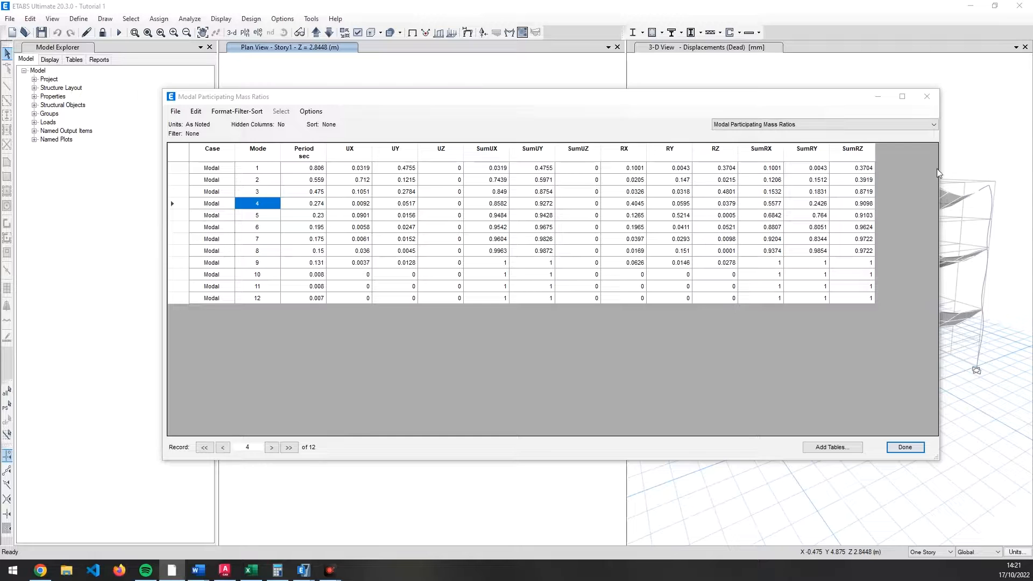
- Show the Modal Periods And Frequencies table
left_click(840, 128)
left_click(787, 165)
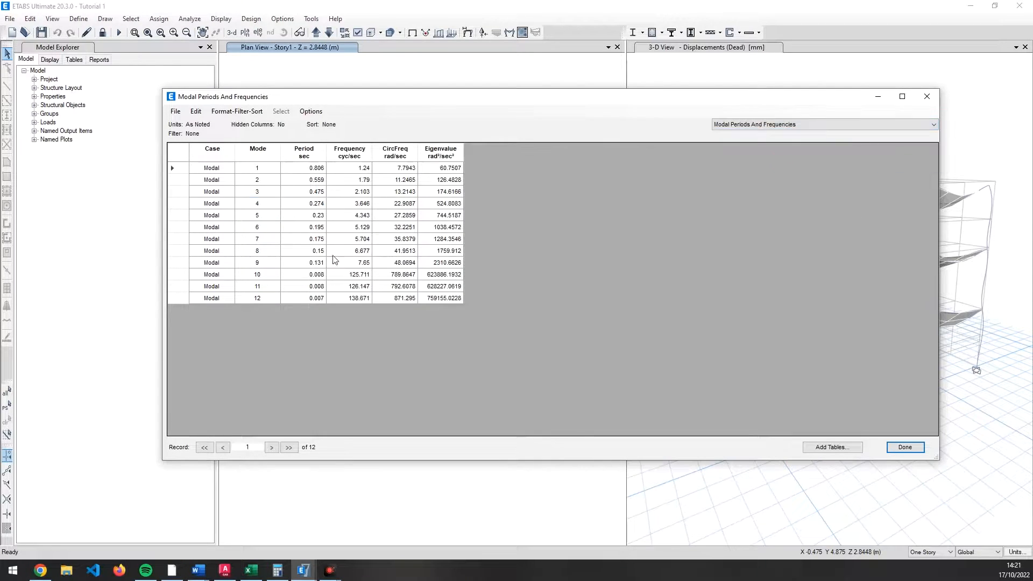
- Check the mode 4 frequency, show the Modal Participating Mass Ratios table and check the cumulative SumUX ratio at mode 9
left_click(357, 206)
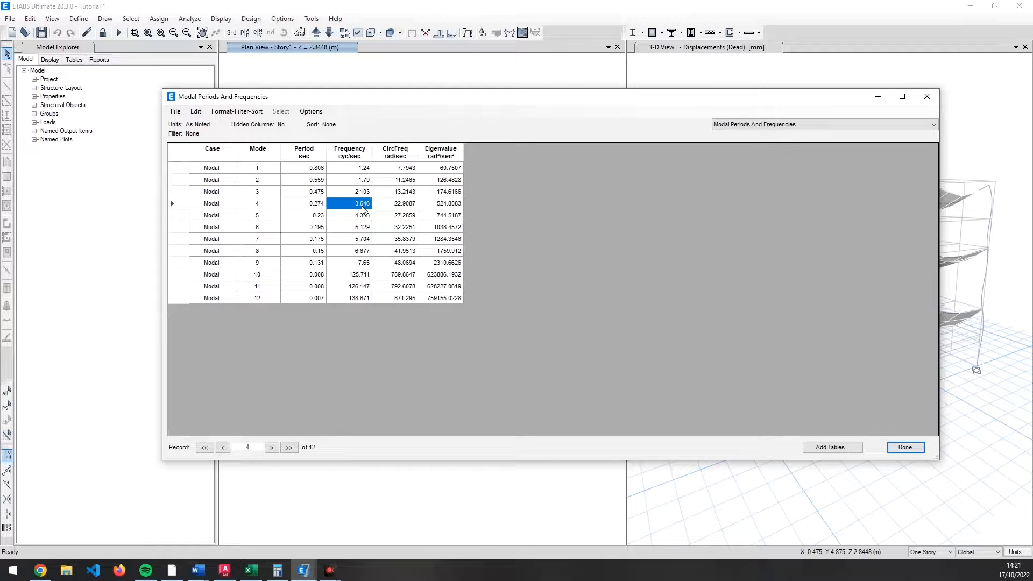
left_click(837, 126)
left_click(780, 133)
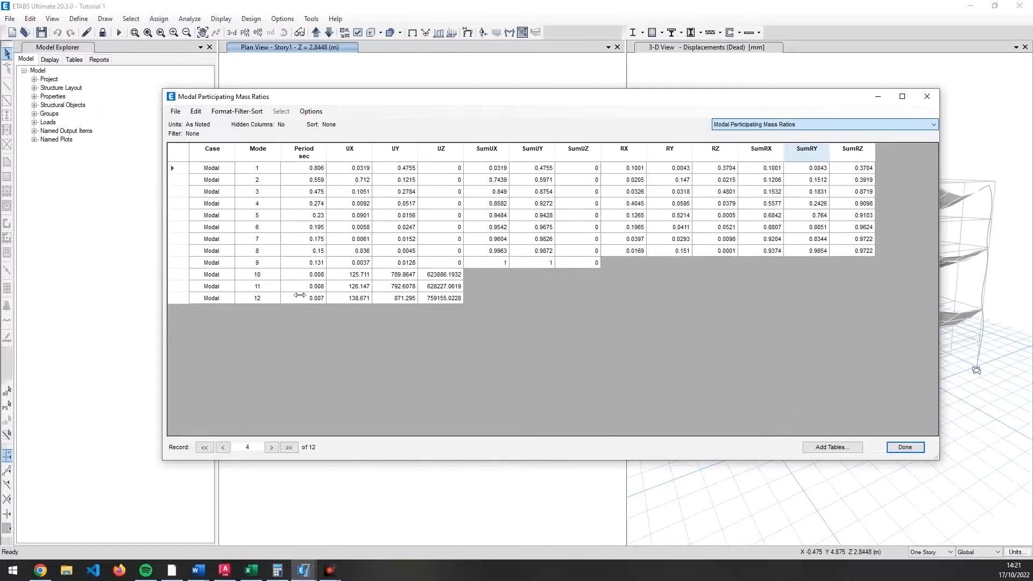
left_click(499, 263)
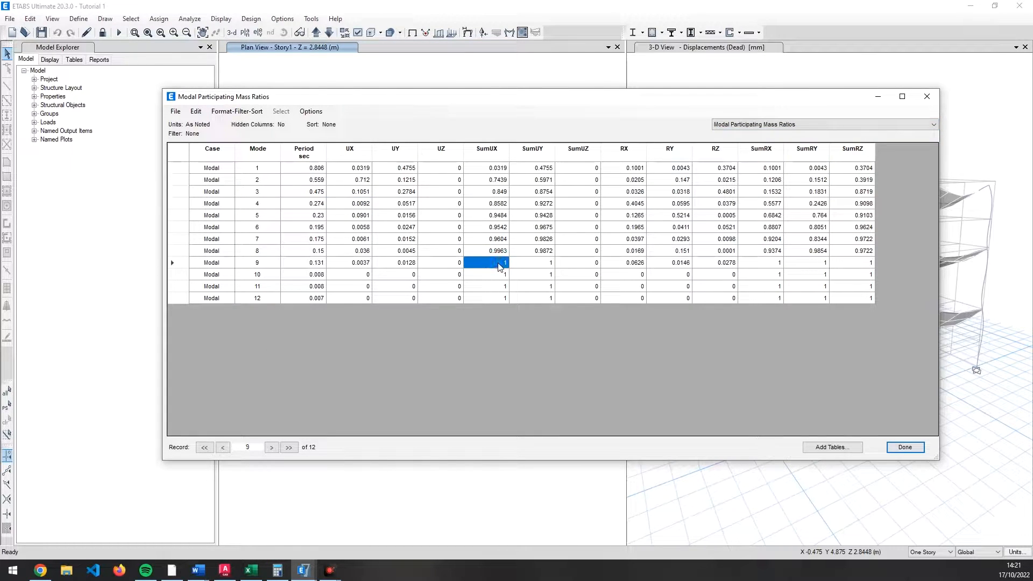
left_click(244, 263)
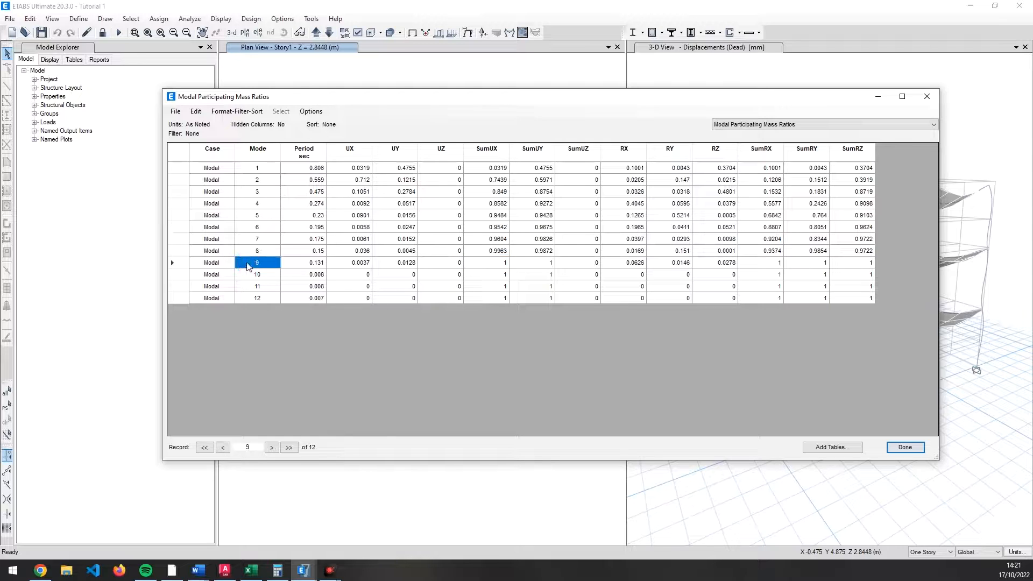
- Show the Modal Periods And Frequencies table again and check the frequency of mode 9
left_click(832, 125)
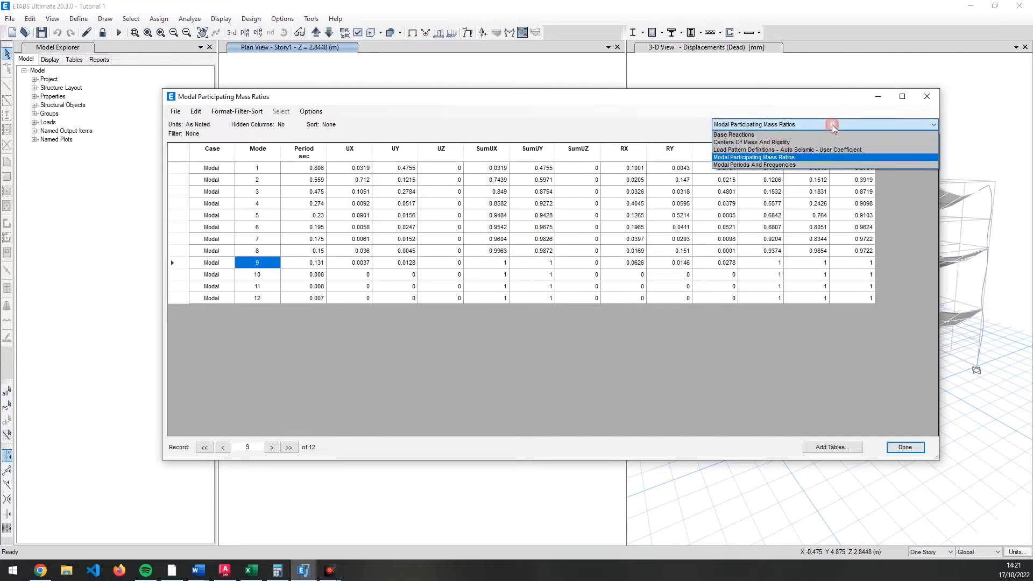
left_click(751, 157)
left_click(784, 127)
left_click(775, 164)
left_click(254, 262)
left_click(351, 263)
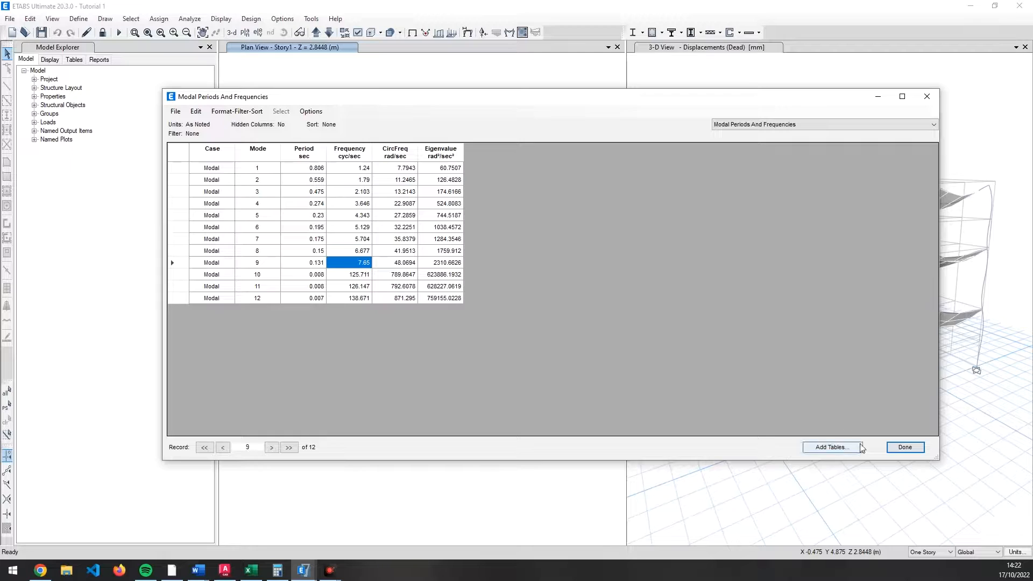
- Close the results tables and display the story response plot of maximum story displacement
left_click(897, 449)
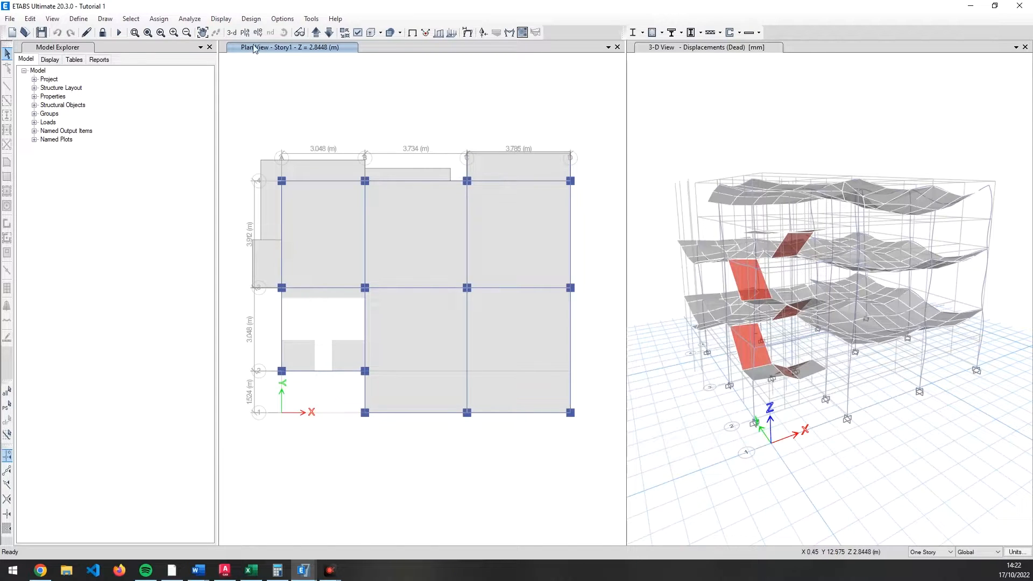
left_click(225, 19)
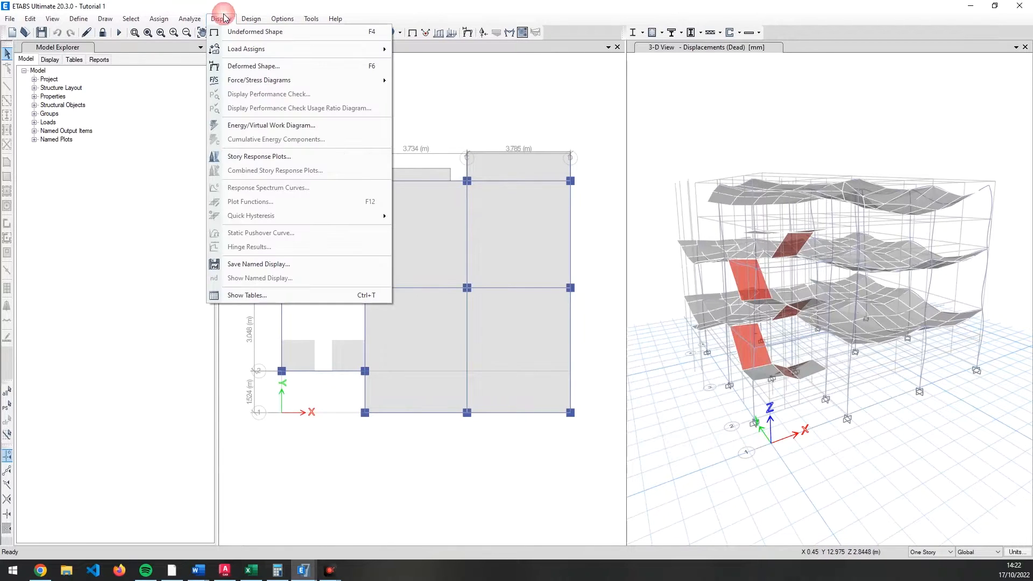
left_click(261, 157)
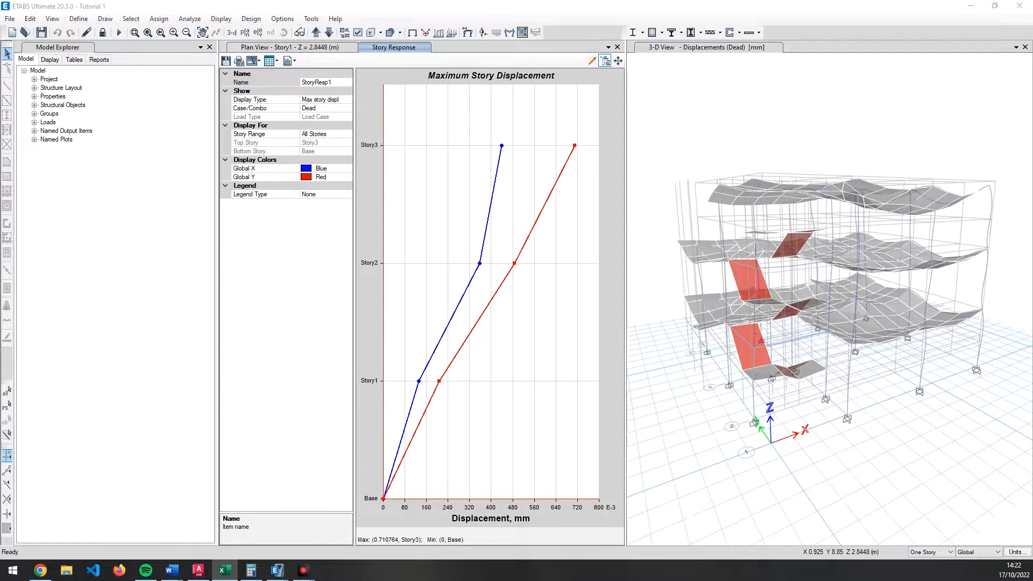
- Switch to the Base shear calc workbook in Excel and examine the ULS and SLS allowable story displacement limits and their clause reference
scroll(302, 375, "up", 4)
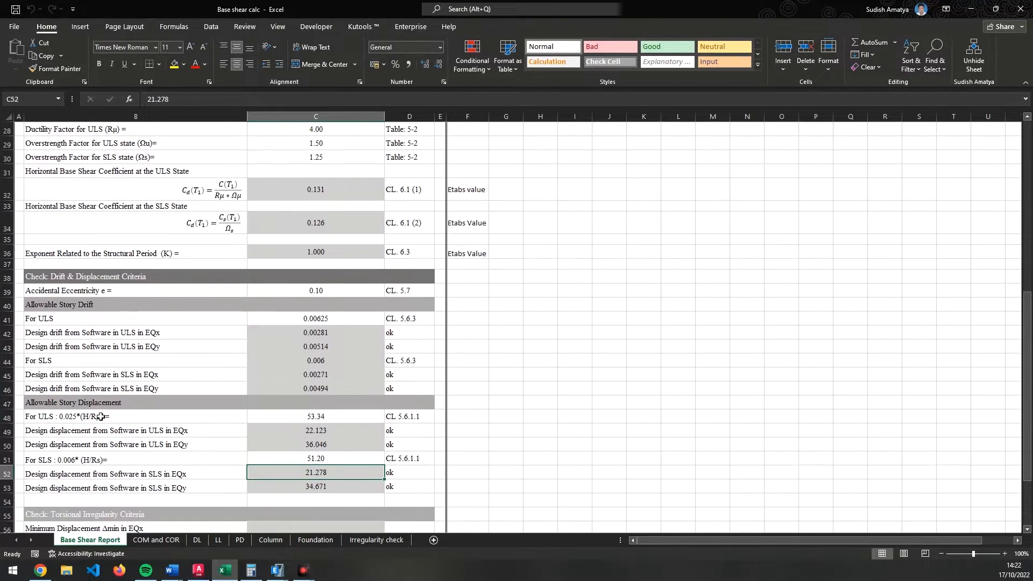
left_click(101, 404)
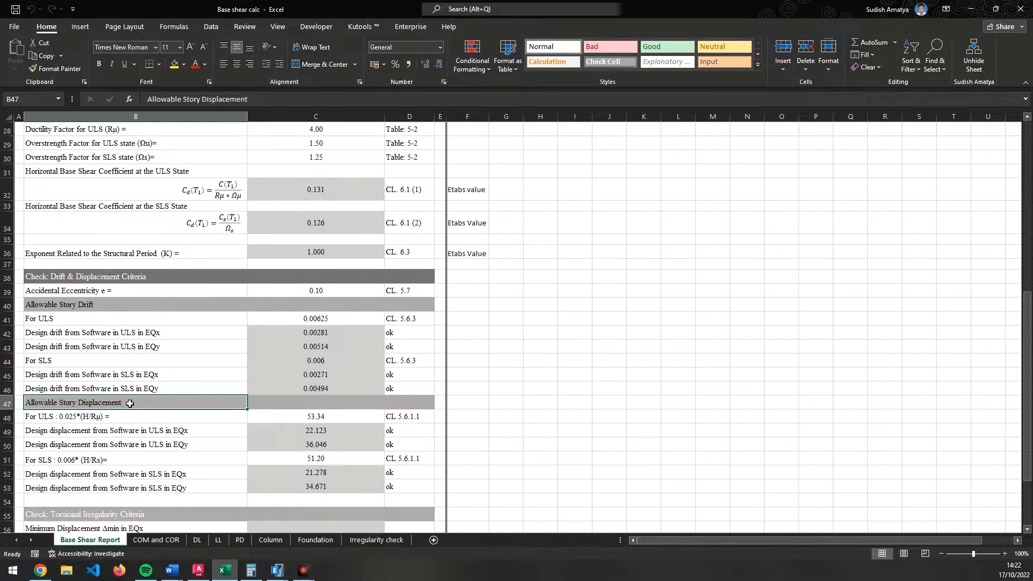
left_click(117, 416)
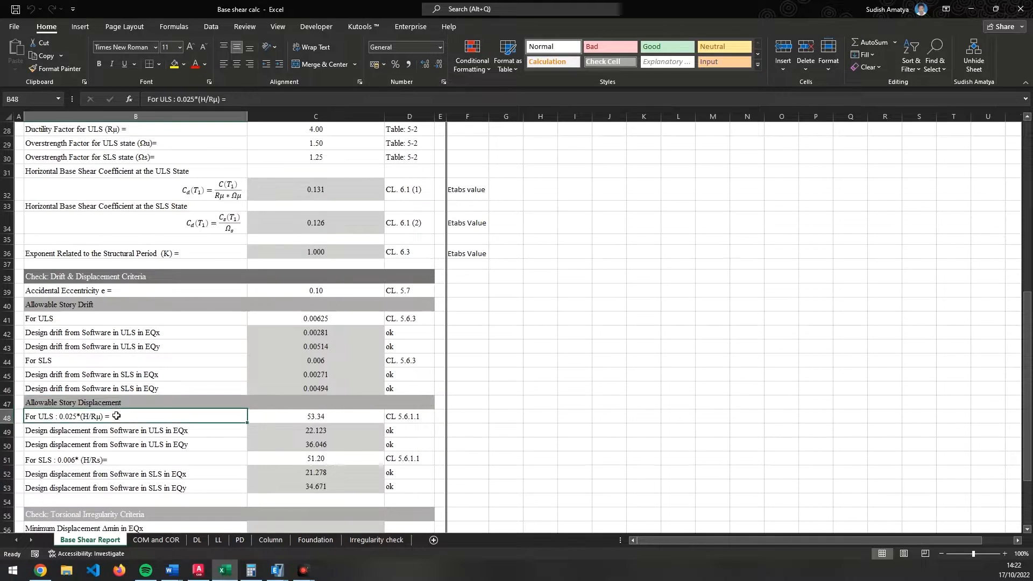
left_click(130, 460)
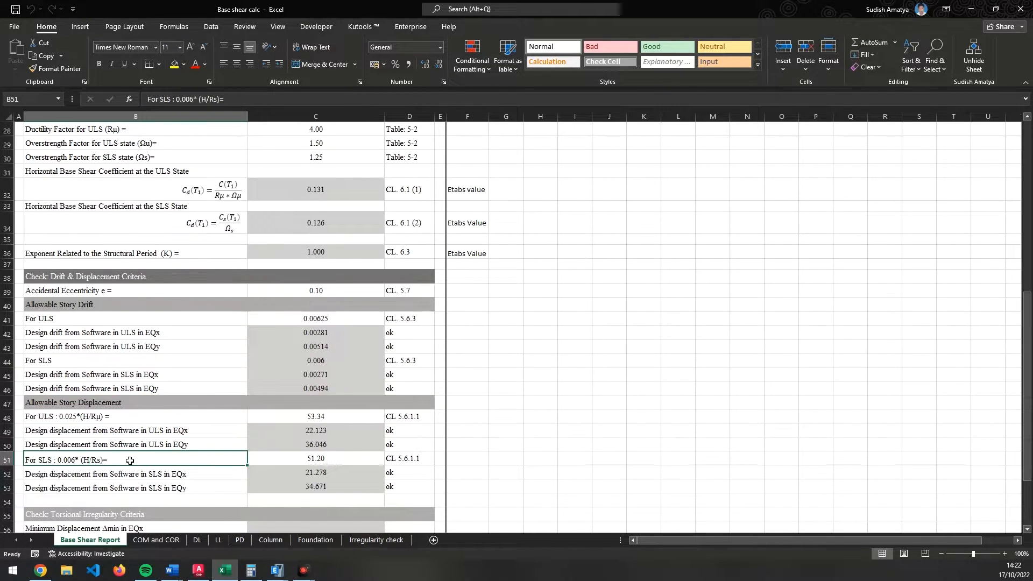
left_click(110, 446)
key("Up")
key("Up")
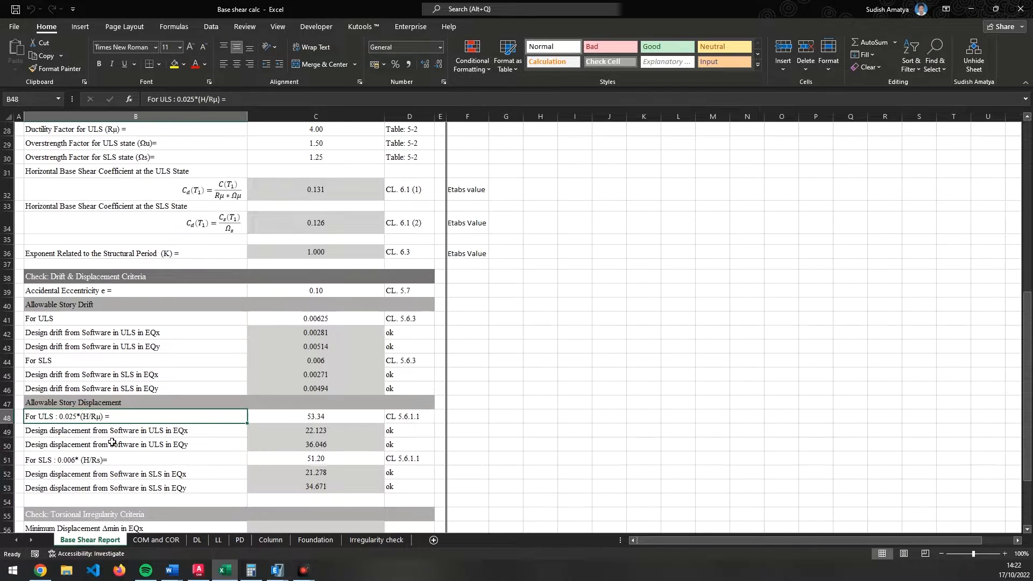
left_click(424, 417)
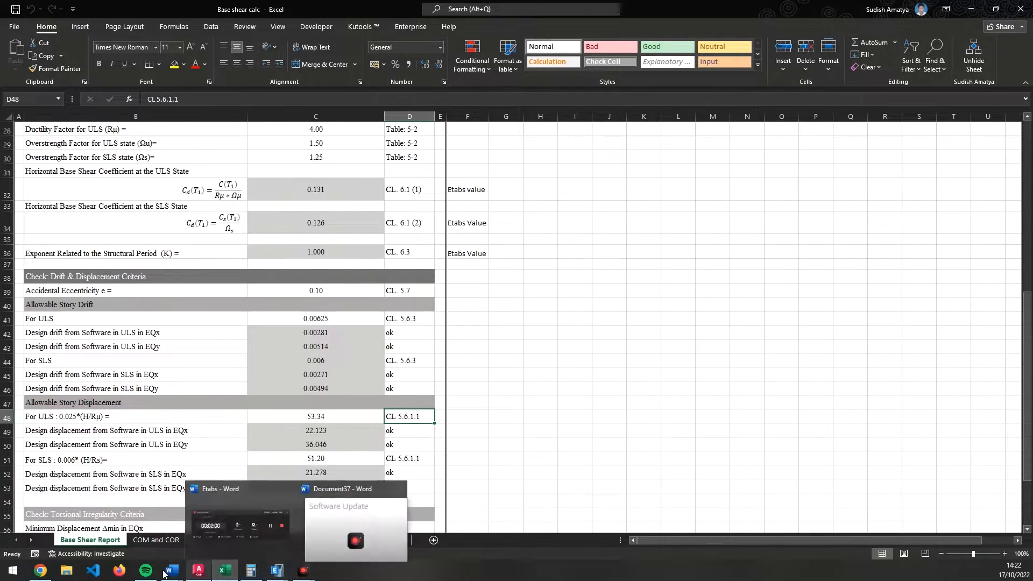
- Switch to File Explorer, open the recent file NBC105_2020 in Adobe Acrobat and fit a full page in the view
left_click(69, 572)
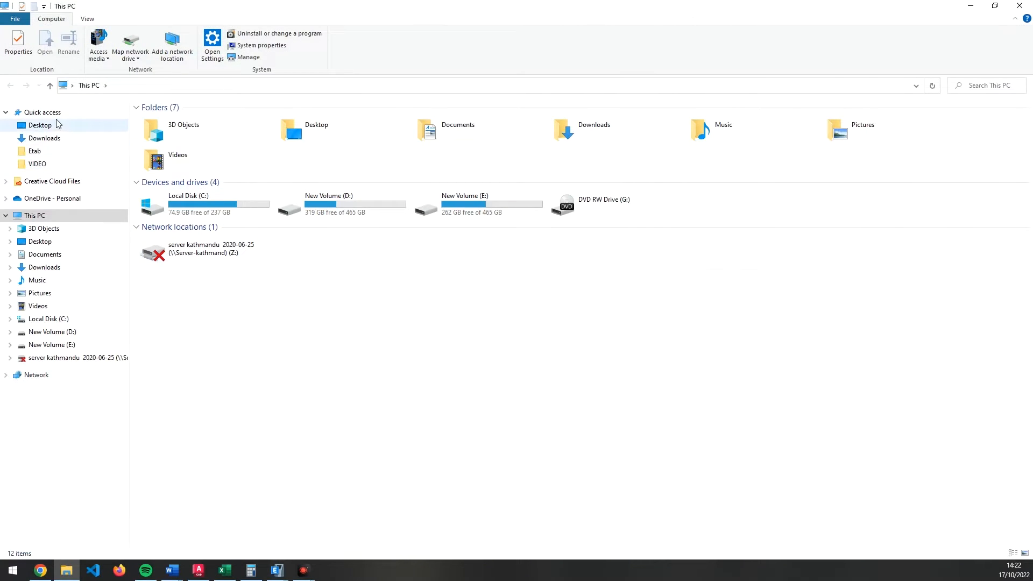
left_click(58, 124)
left_click(50, 112)
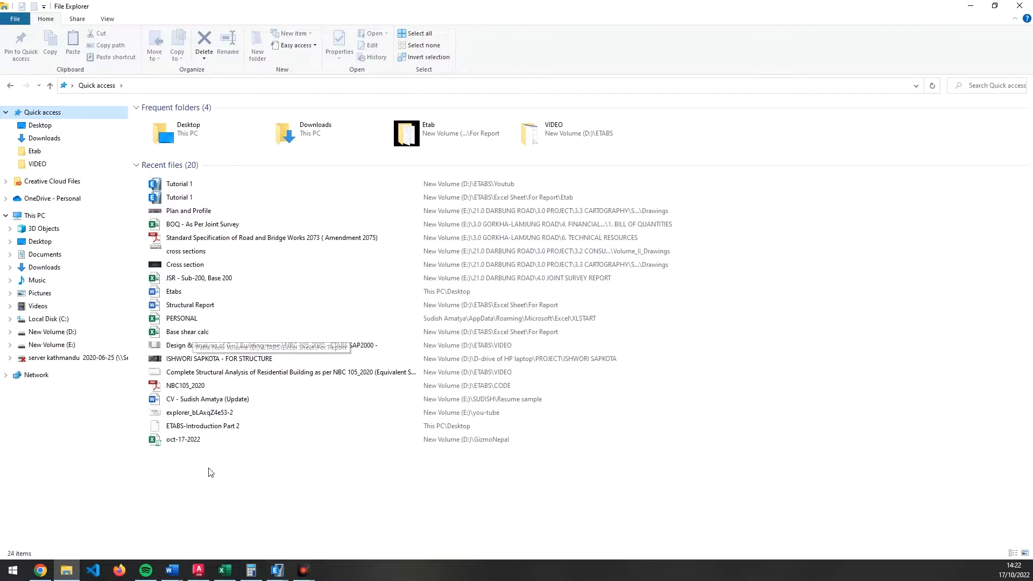
left_click(196, 386)
double_click(196, 387)
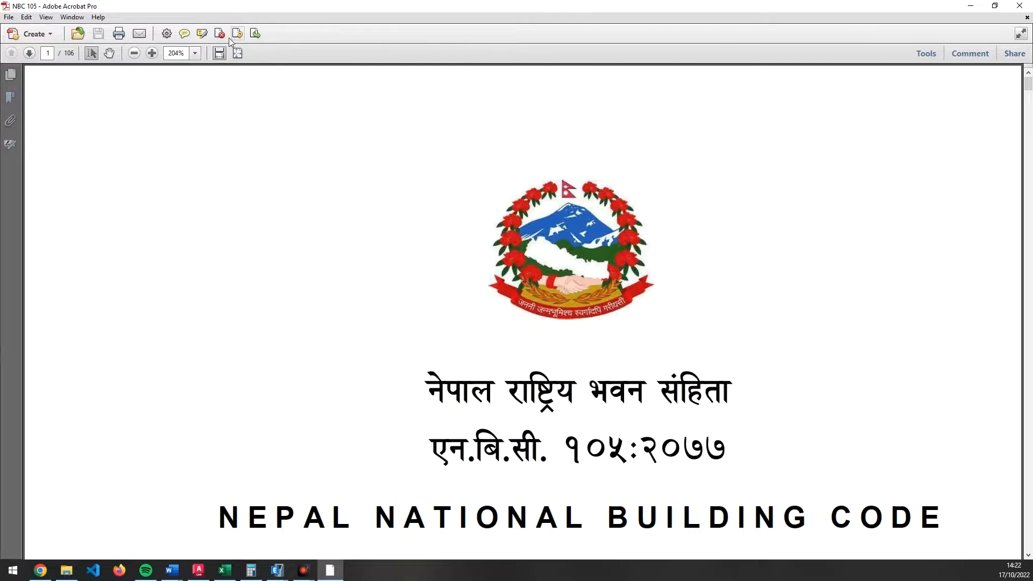
left_click(238, 53)
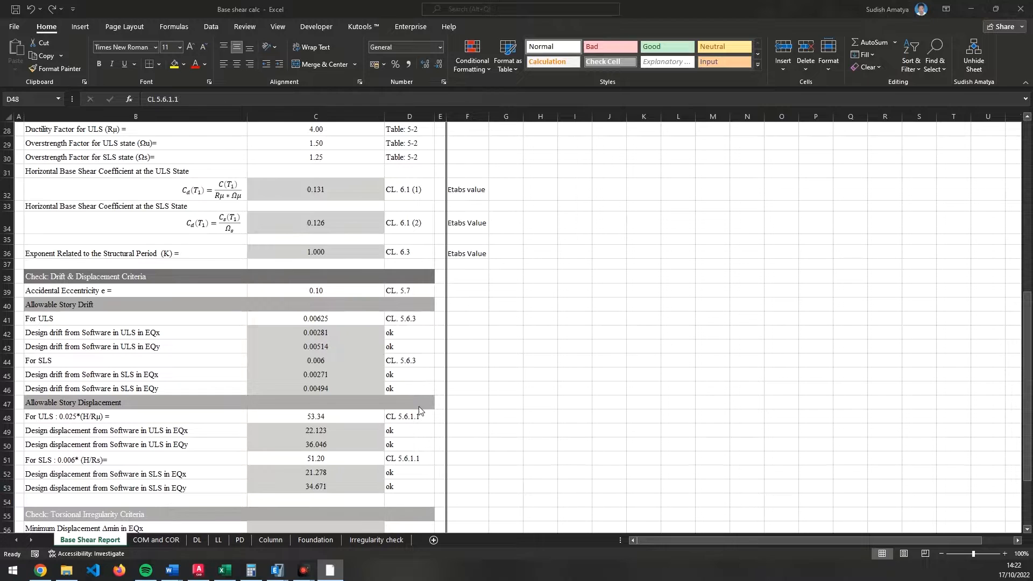
- Check the clause reference in the Excel sheet and look up clause 5.6.1 on design horizontal deflections in the NBC 105 PDF
left_click(419, 410)
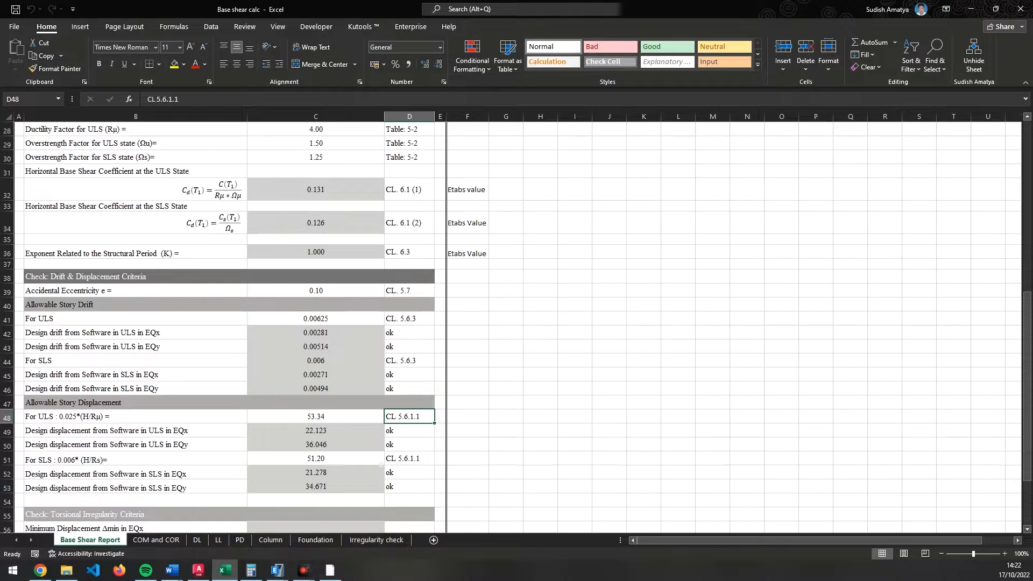
left_click_drag(0, 32, 744, 1)
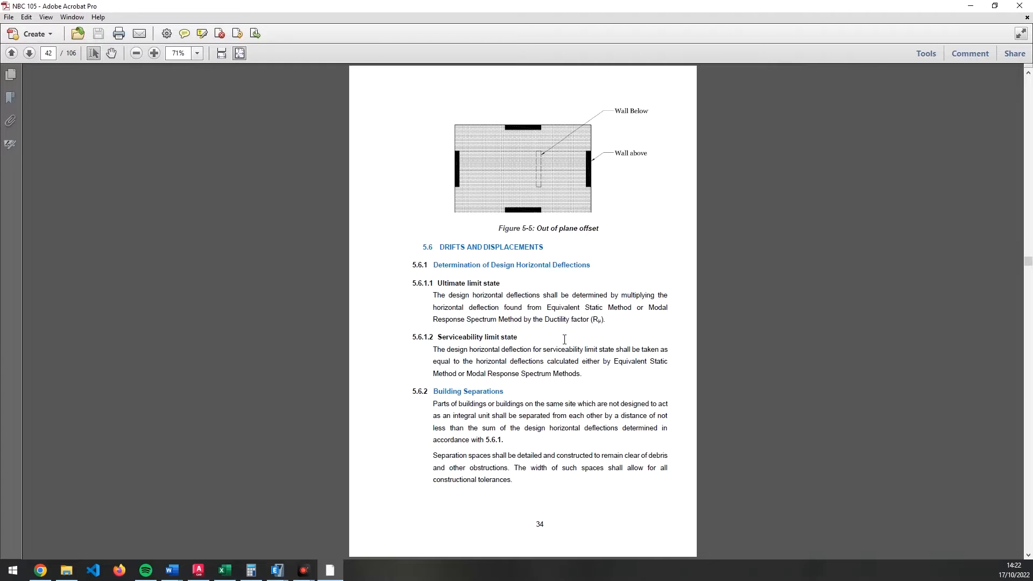
left_click_drag(550, 5, 717, 2)
left_click_drag(605, 3, 1032, 108)
- Return to the Excel sheet and examine the formulas behind the ULS and SLS allowable story displacements in C48 and C51
left_click(113, 418)
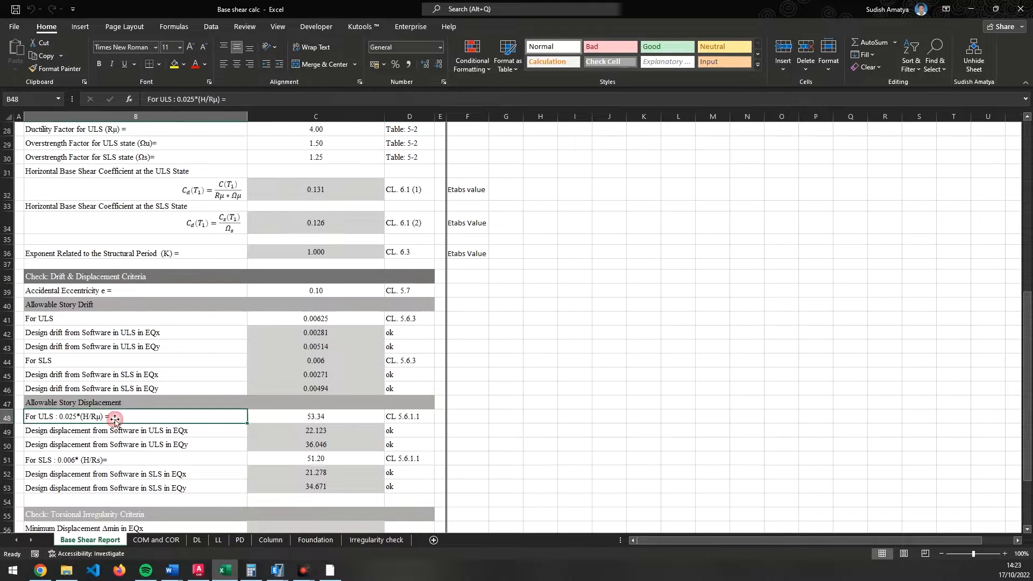
left_click(95, 459)
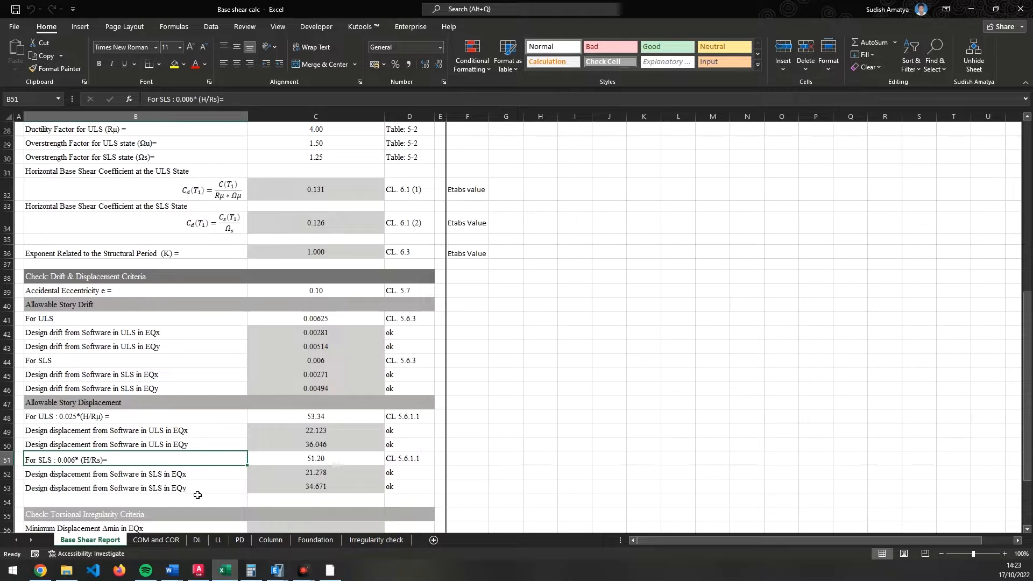
left_click(291, 421)
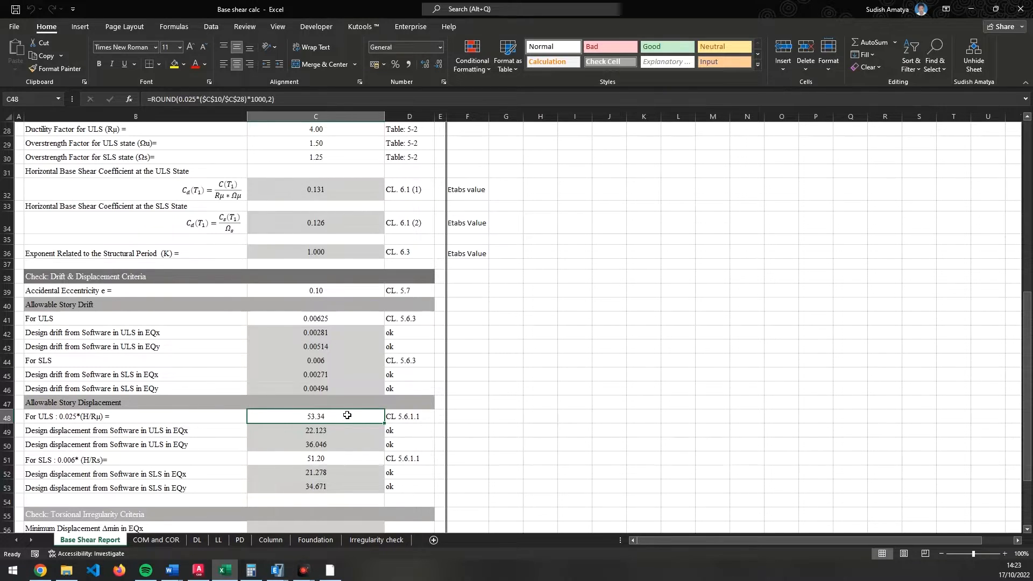
left_click(329, 459)
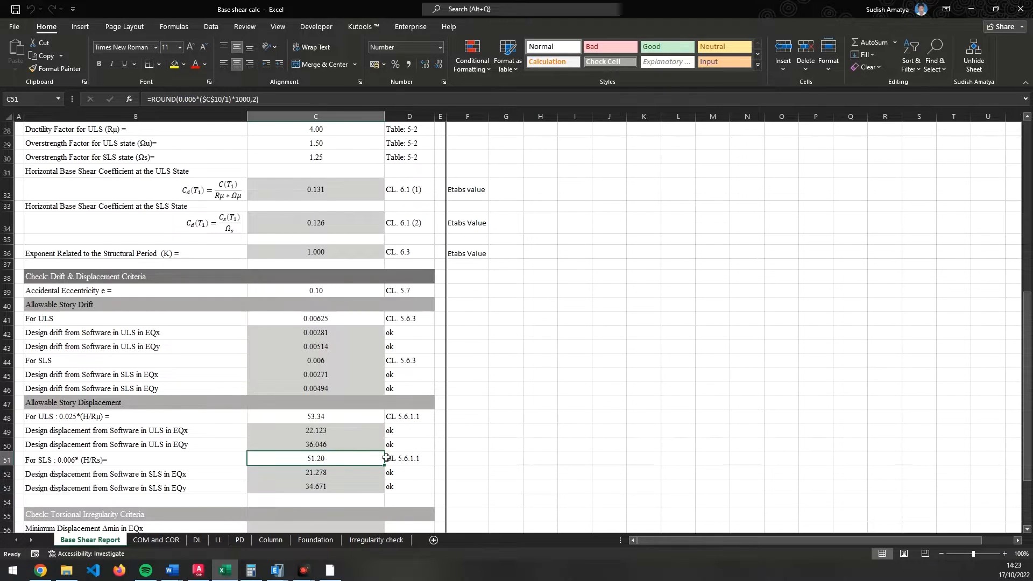
- Return to ETABS and plot the maximum story displacement for load case EQx ULS
left_click_drag(420, 4, 415, 0)
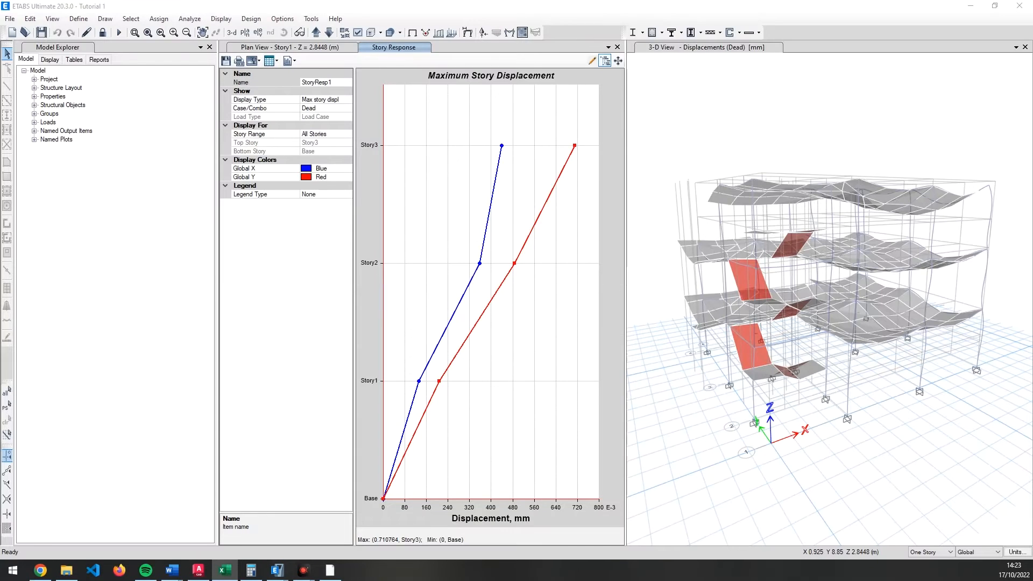
left_click(265, 260)
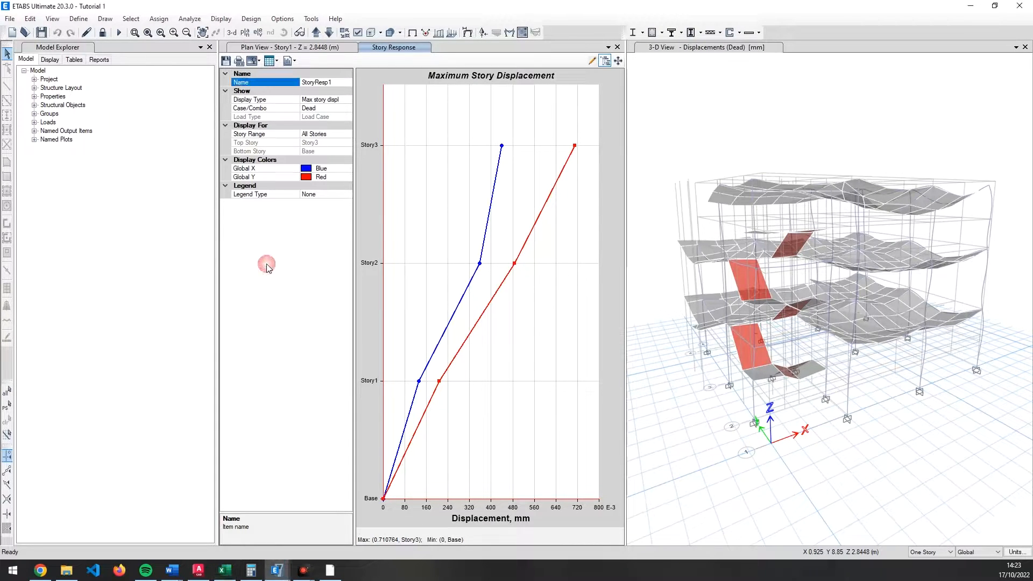
left_click(345, 102)
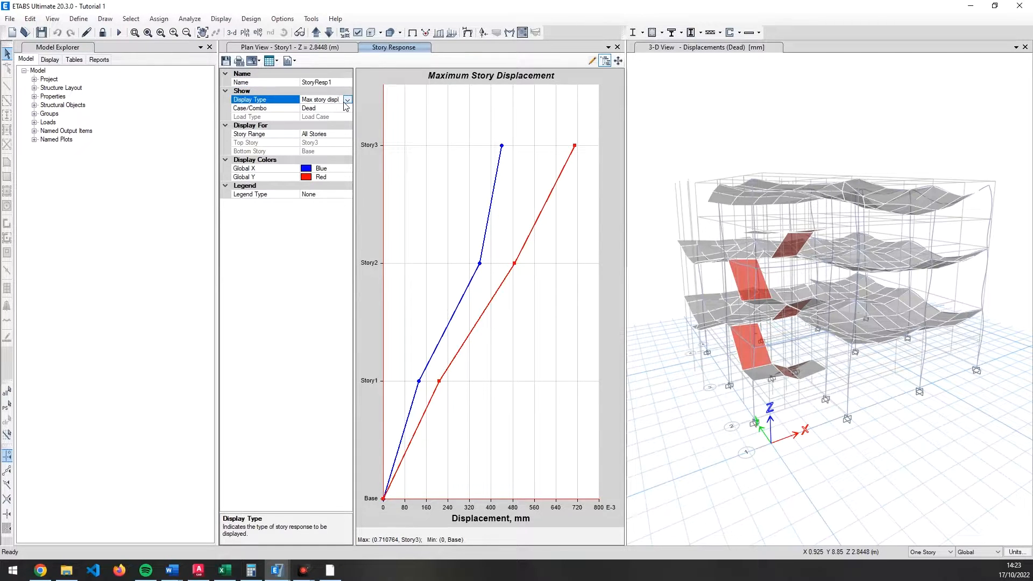
left_click(343, 108)
left_click(347, 109)
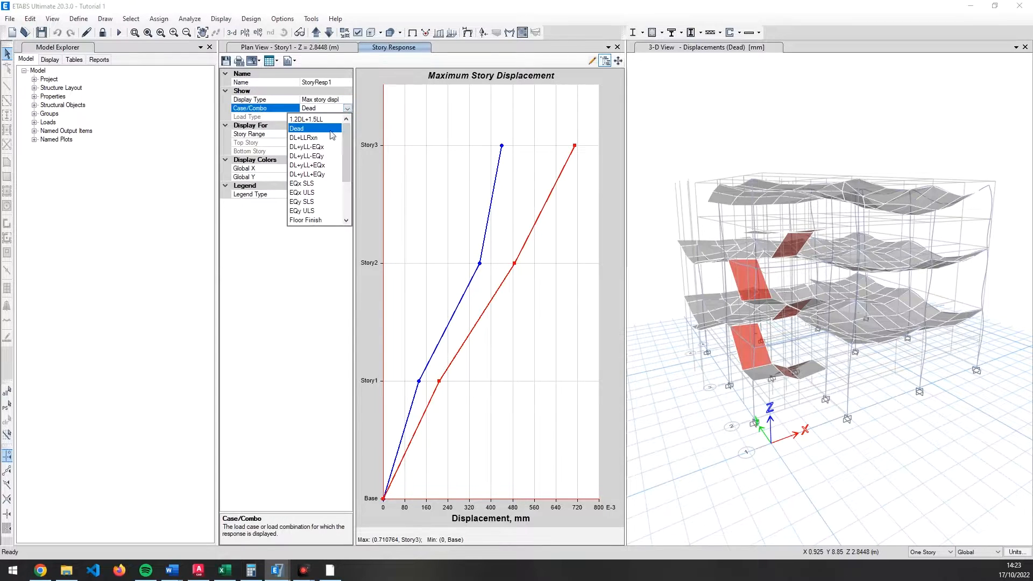
left_click(315, 192)
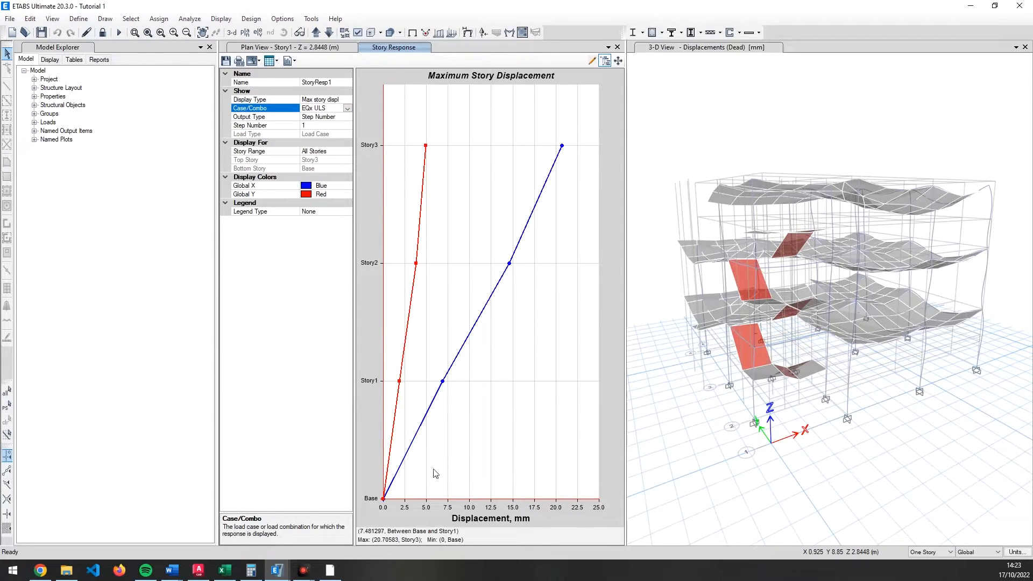
- Check the displacement limits in the Excel sheet, return to ETABS and plot the maximum story displacement for EQy ULS
left_click(225, 570)
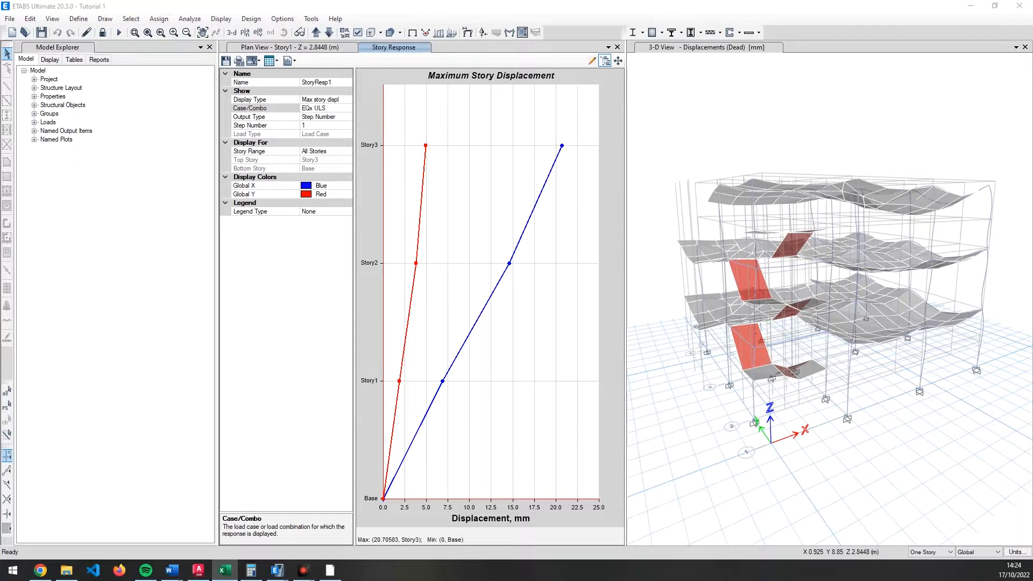
left_click(336, 108)
left_click(347, 108)
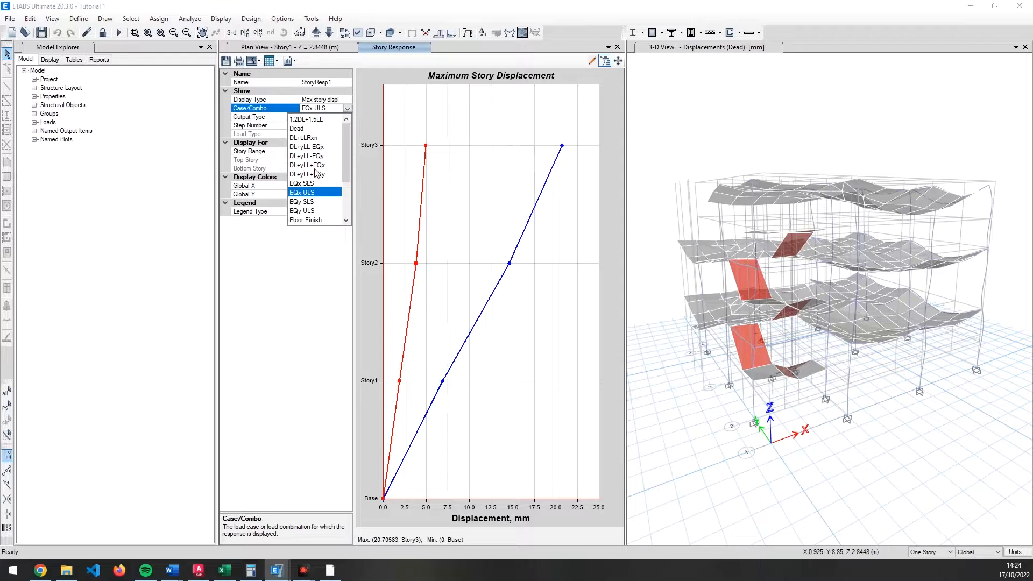
left_click(310, 211)
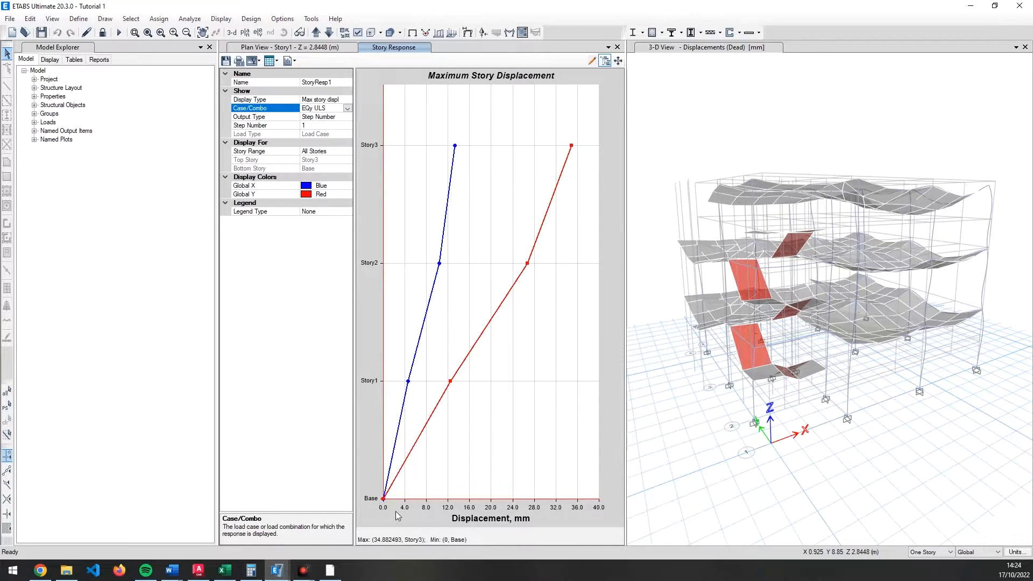
- Check the displacement limits in the Excel sheet, return to ETABS and plot the maximum story displacement for EQx SLS
key("alt+Tab")
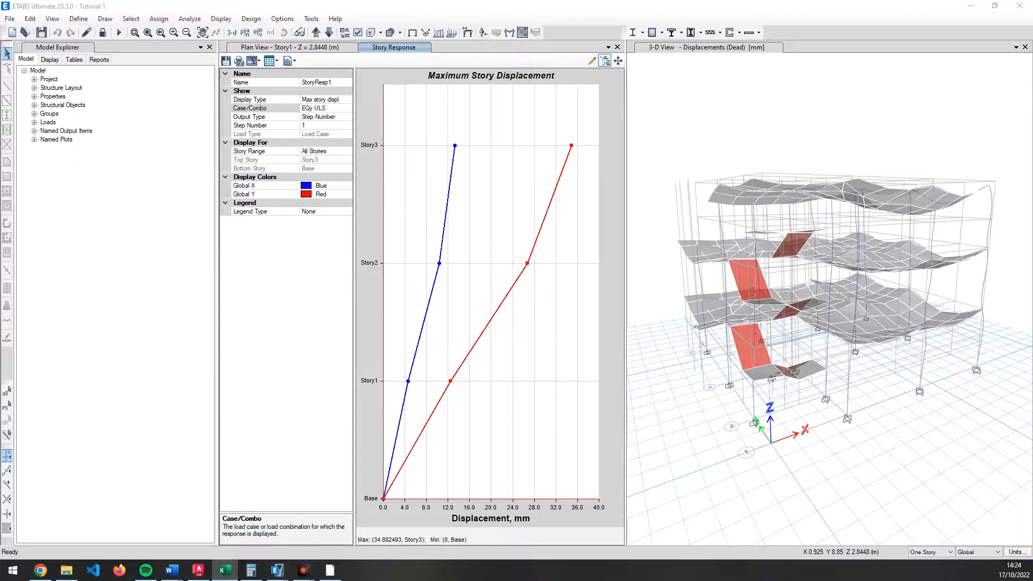
left_click(324, 108)
left_click(325, 109)
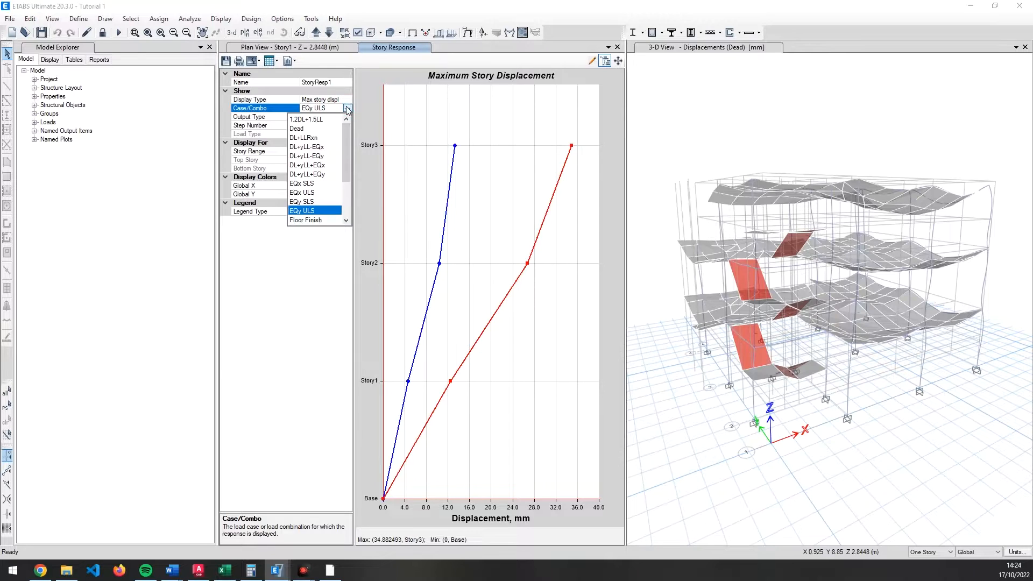
left_click(308, 184)
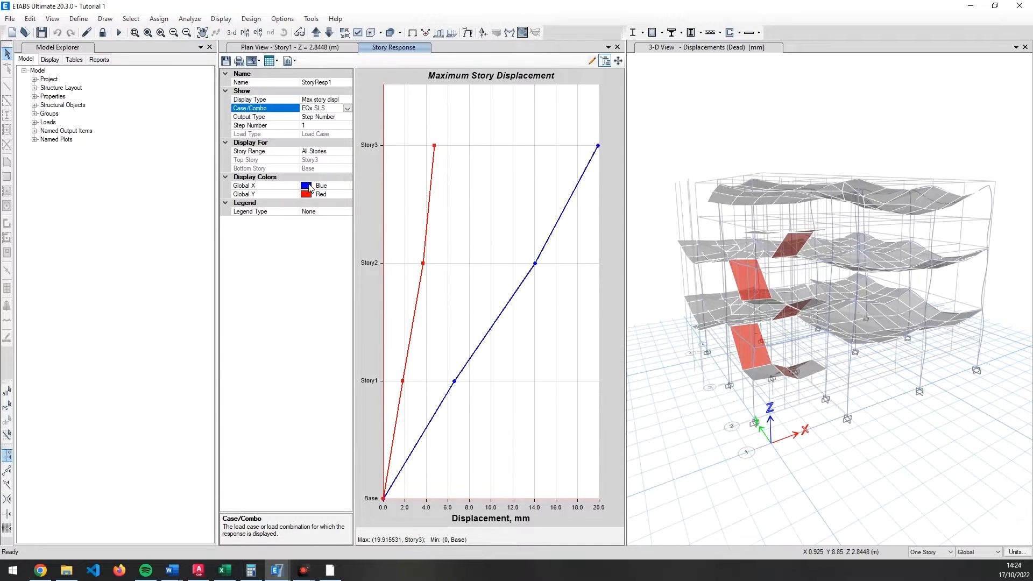
- Compare with the Excel sheet, return to ETABS and plot the maximum story displacement for load case EQy SLS
key("alt+Tab")
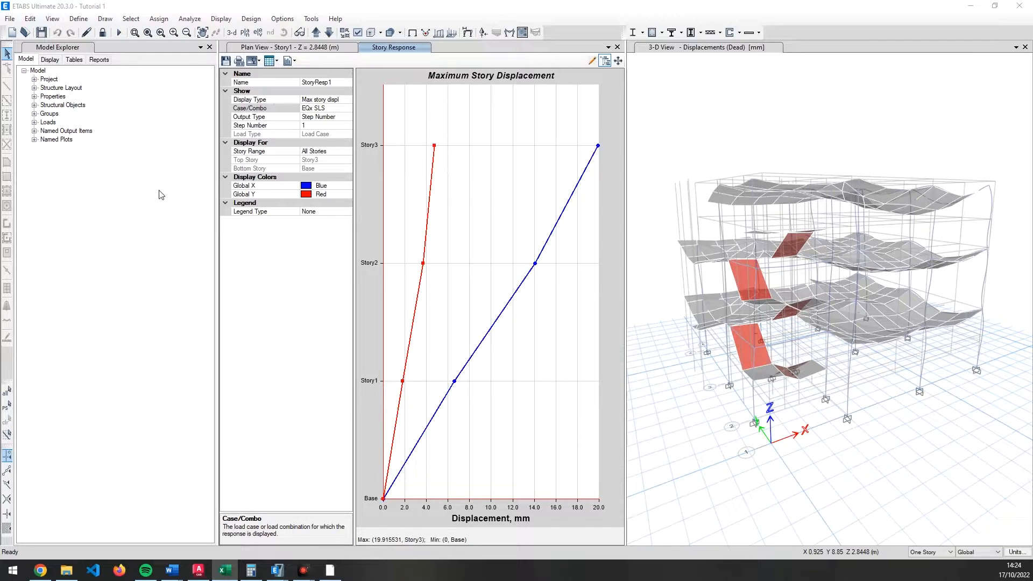
left_click(347, 110)
left_click(347, 109)
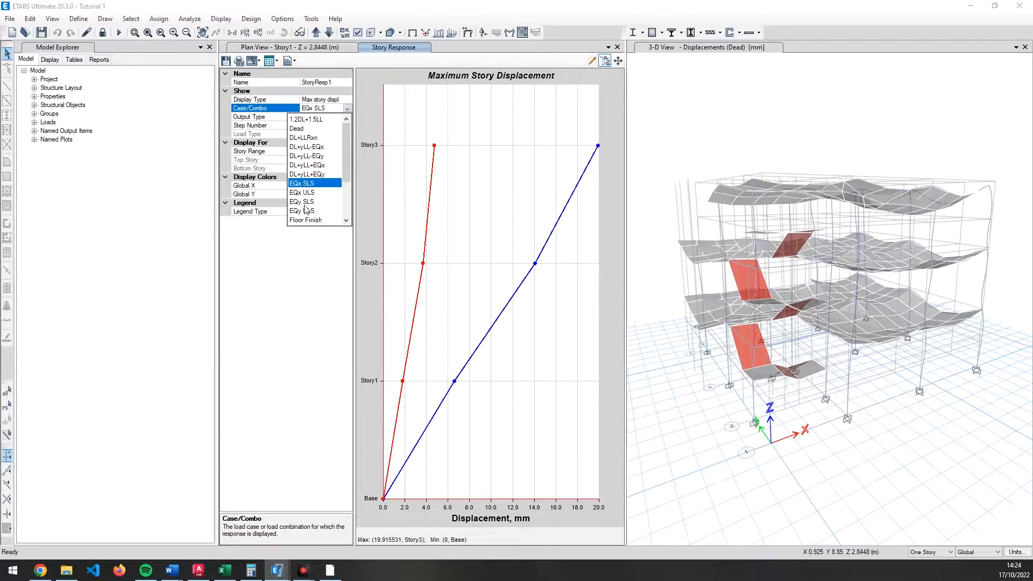
left_click(306, 202)
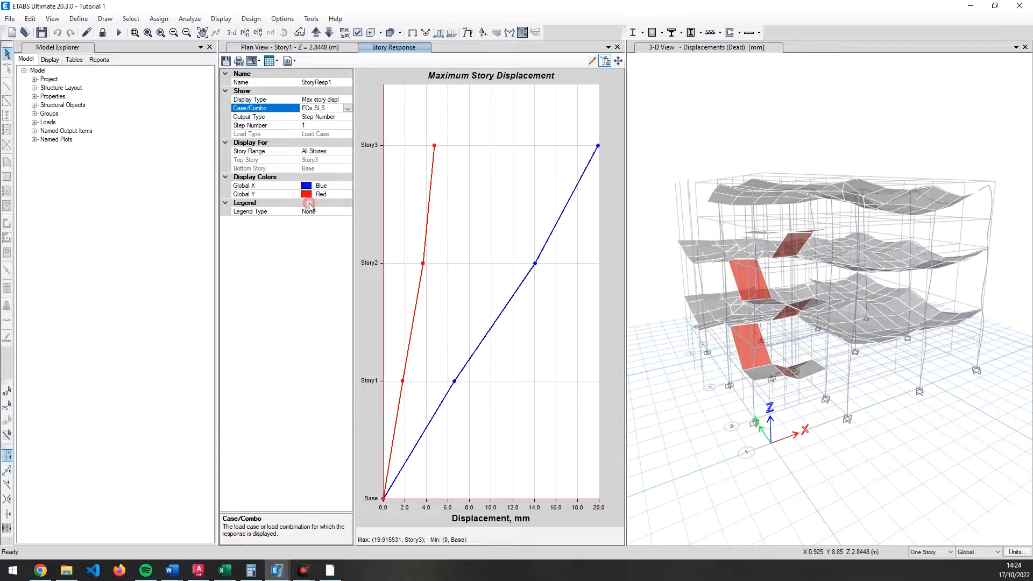
- Return to the Excel sheet and compare the ULS and SLS design displacements in EQx and EQy with their allowable values
key("alt+Tab")
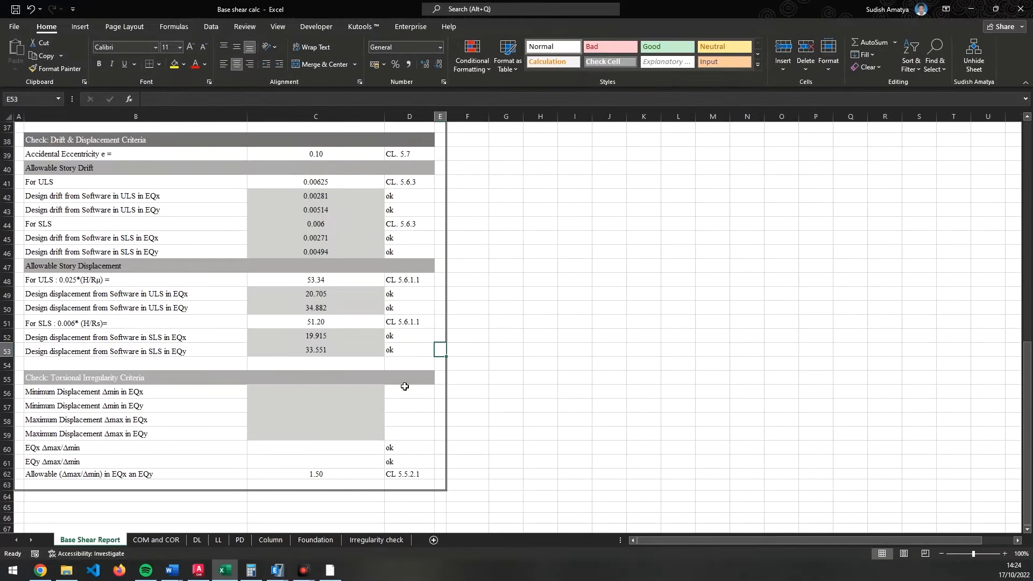
left_click(330, 295)
left_click(330, 308)
left_click(327, 336)
left_click(320, 349)
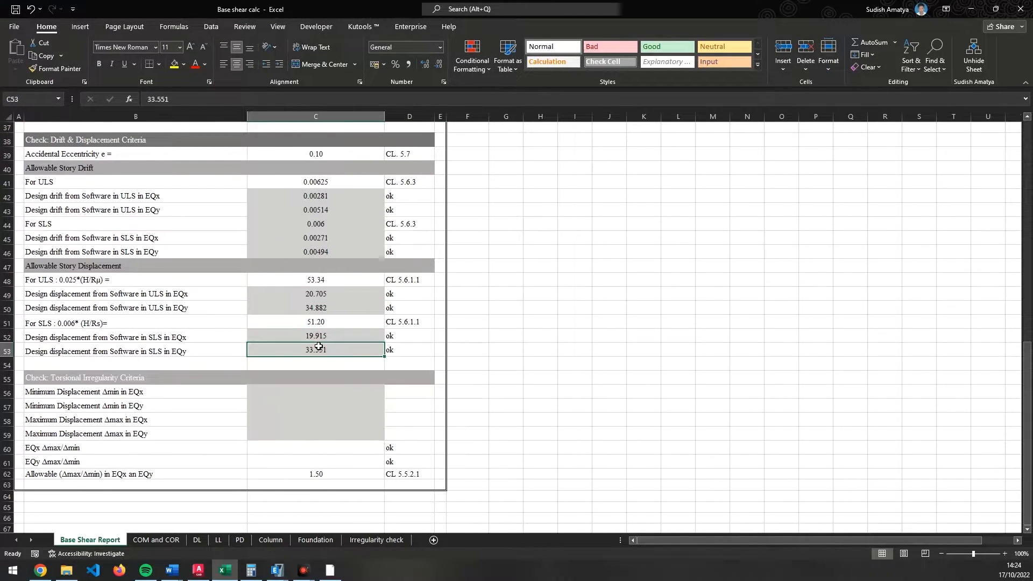
left_click(341, 280)
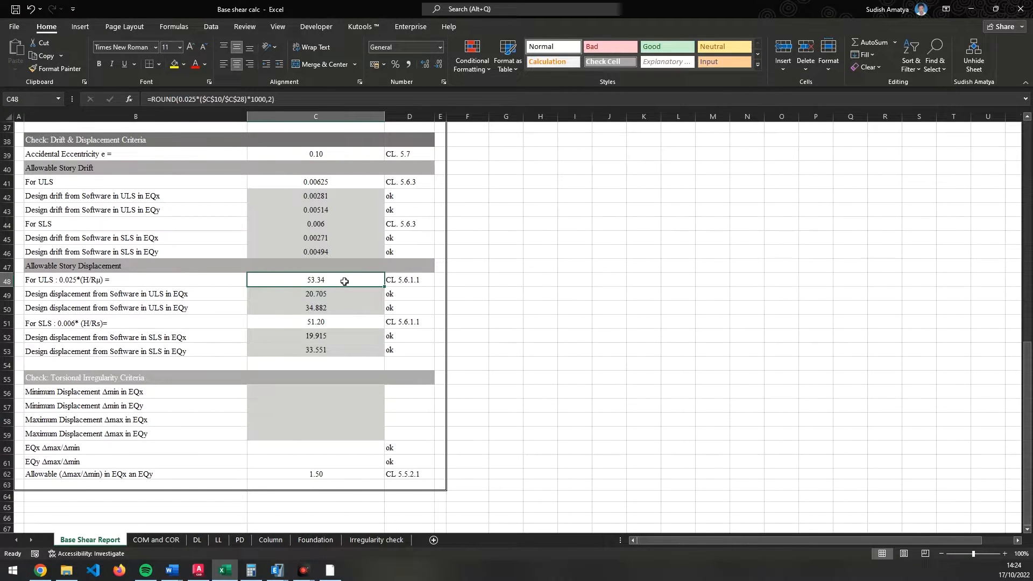
left_click(322, 295)
left_click(322, 304)
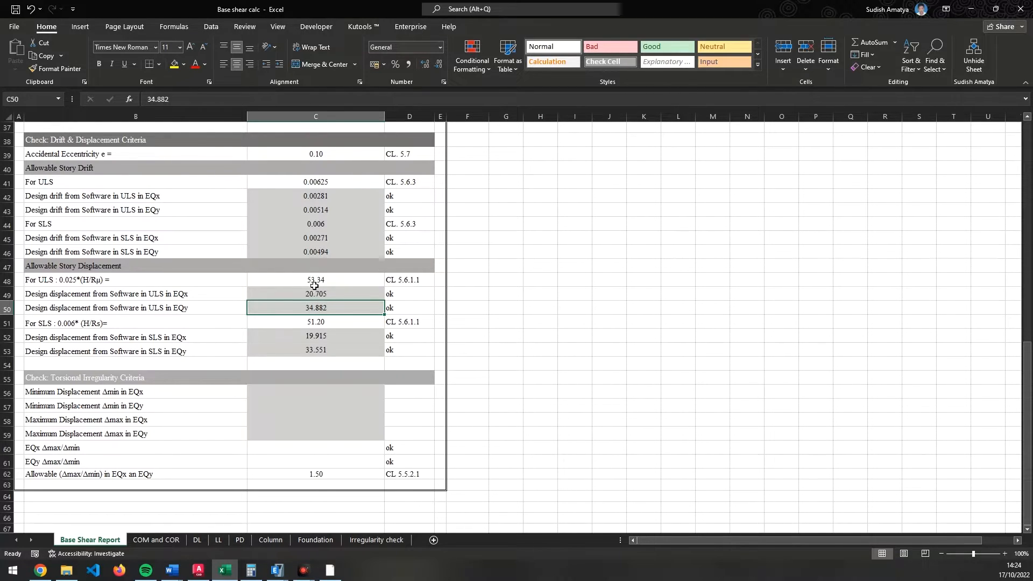
left_click(329, 336)
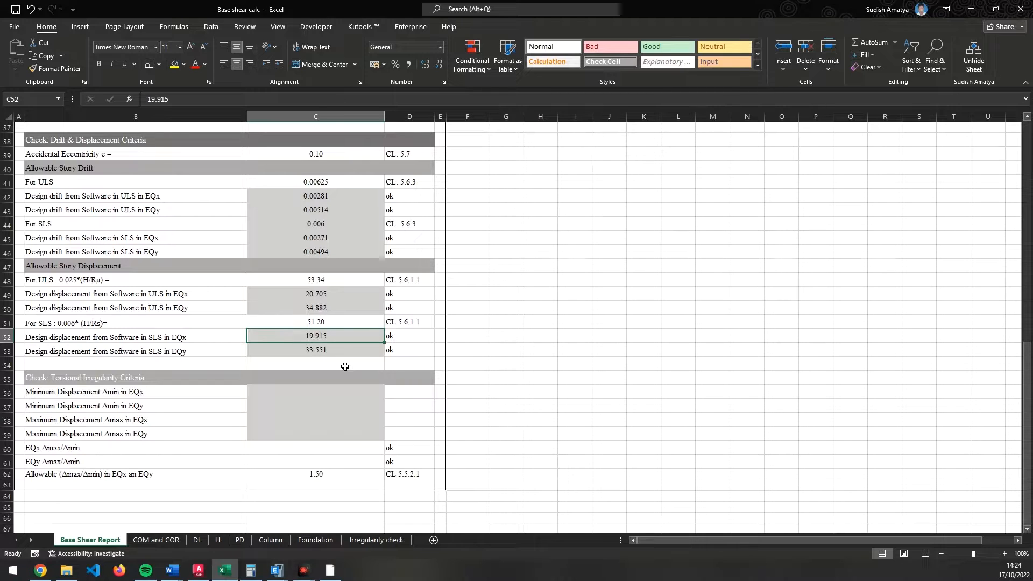
- Check the allowable ULS story drift and its clause reference in Excel, and look up clause 5.6.3 on inter-story deflections in the NBC 105 PDF
scroll(345, 366, "up", 1)
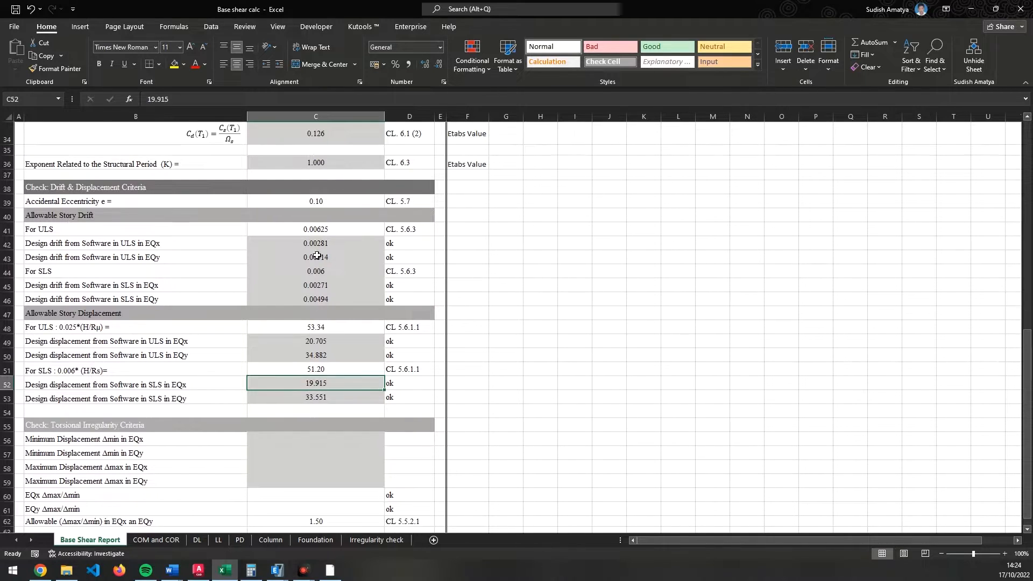
left_click(308, 233)
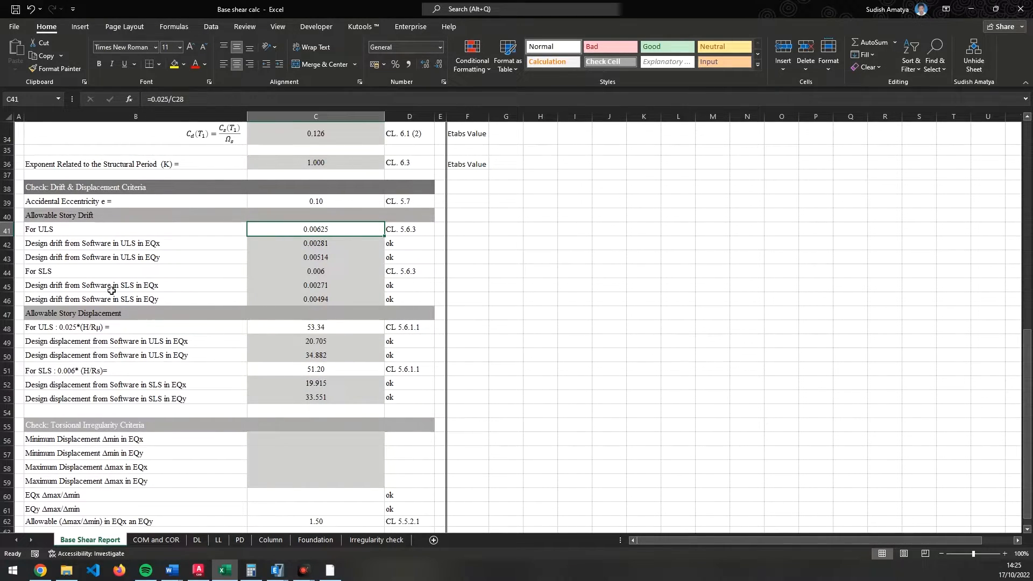
left_click(407, 224)
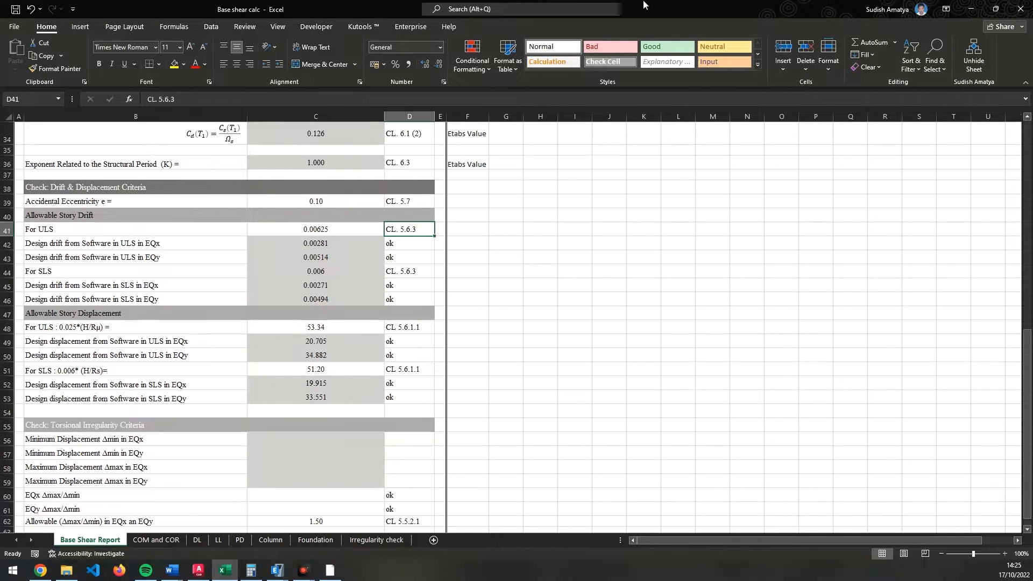
key("alt+Tab")
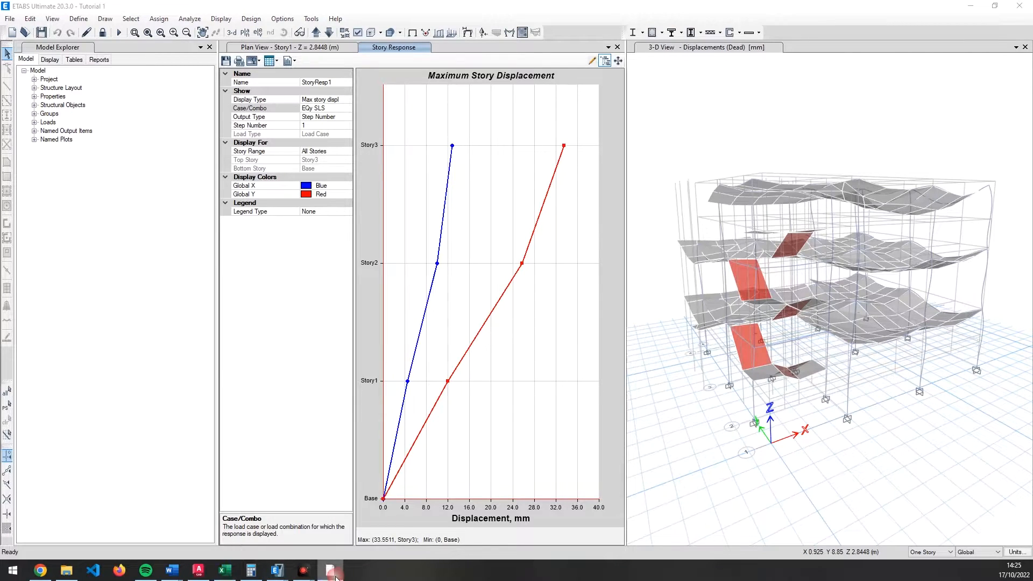
key("alt+Tab")
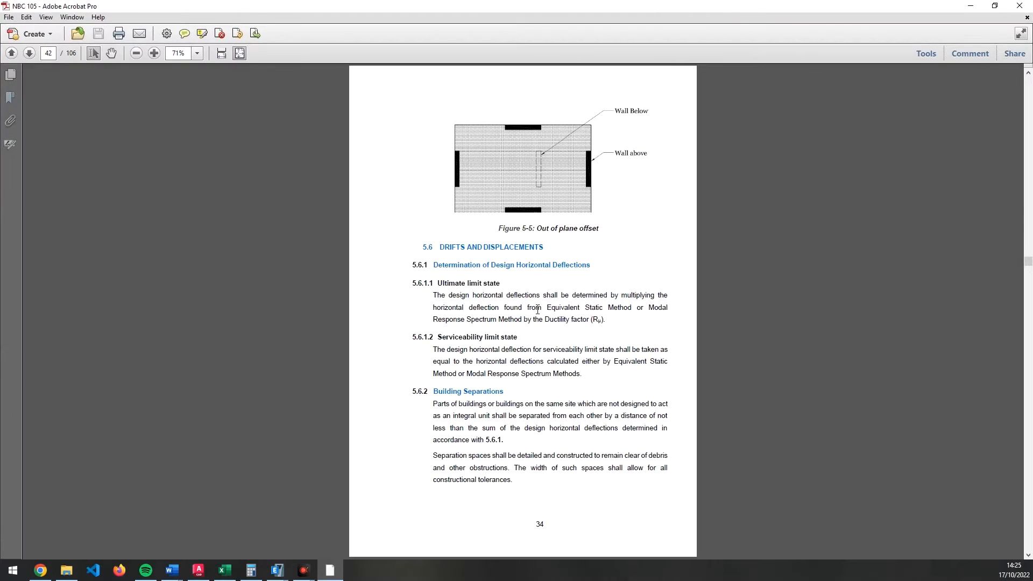
scroll(527, 310, "down", 2)
scroll(527, 311, "down", 1)
scroll(528, 311, "up", 2)
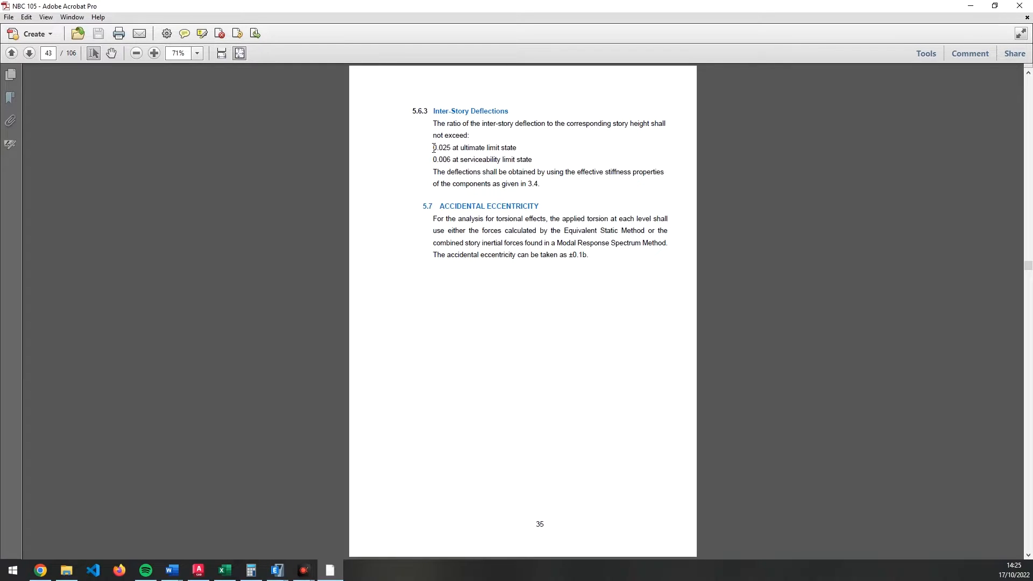
- Place the PDF and Excel sheet side by side and examine the ULS and SLS allowable drifts in C41 and C44 against clause 5.6.3
key("super+Right")
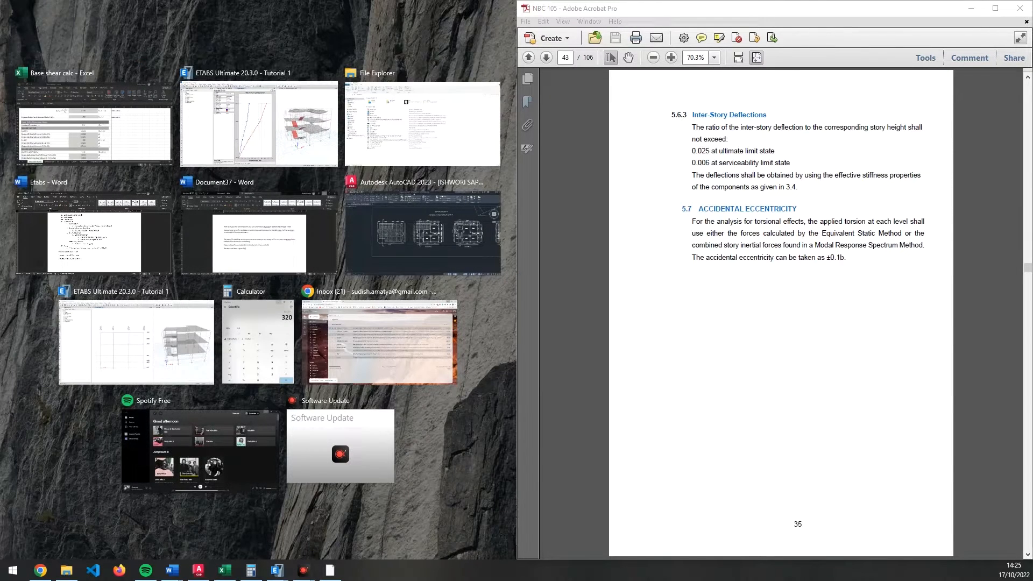
left_click(165, 161)
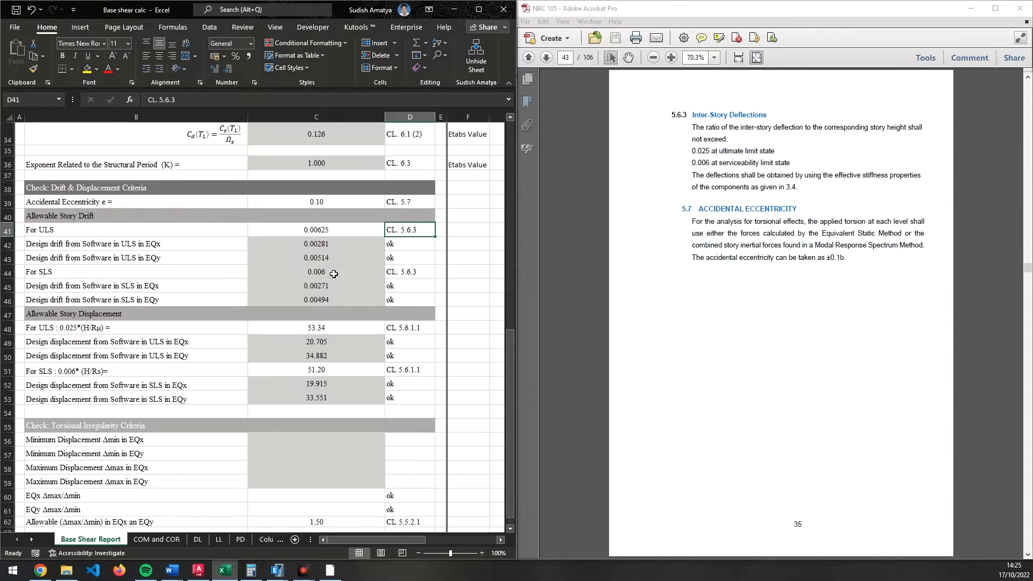
left_click(342, 230)
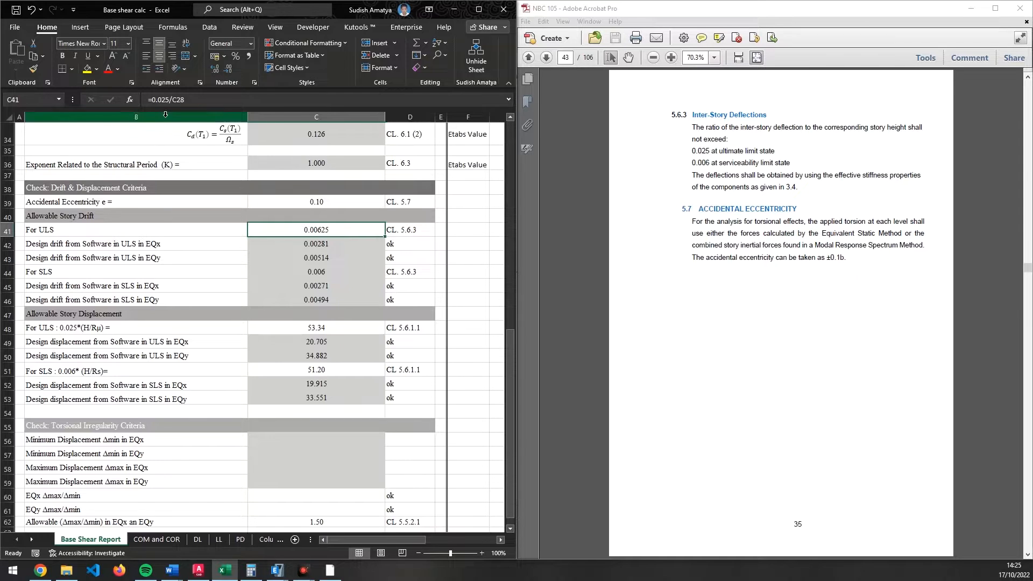
left_click(152, 99)
scroll(187, 290, "up", 10)
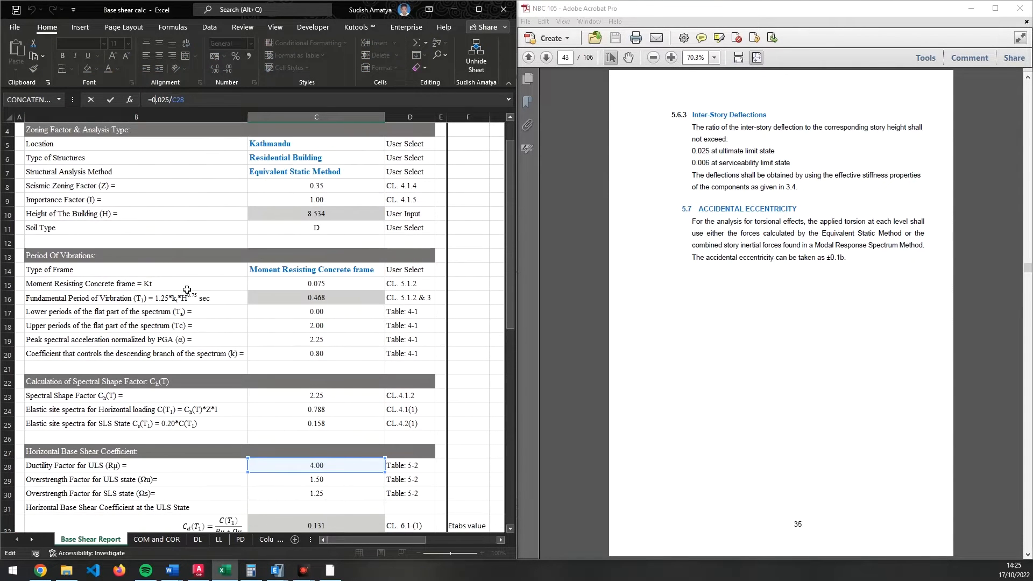
scroll(187, 290, "down", 4)
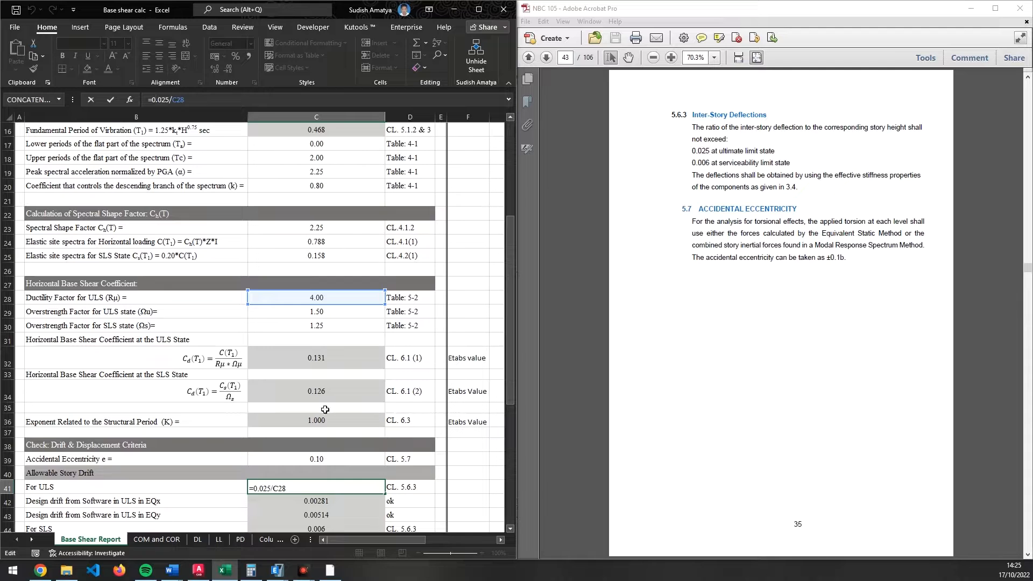
scroll(325, 425, "down", 2)
left_click(329, 445)
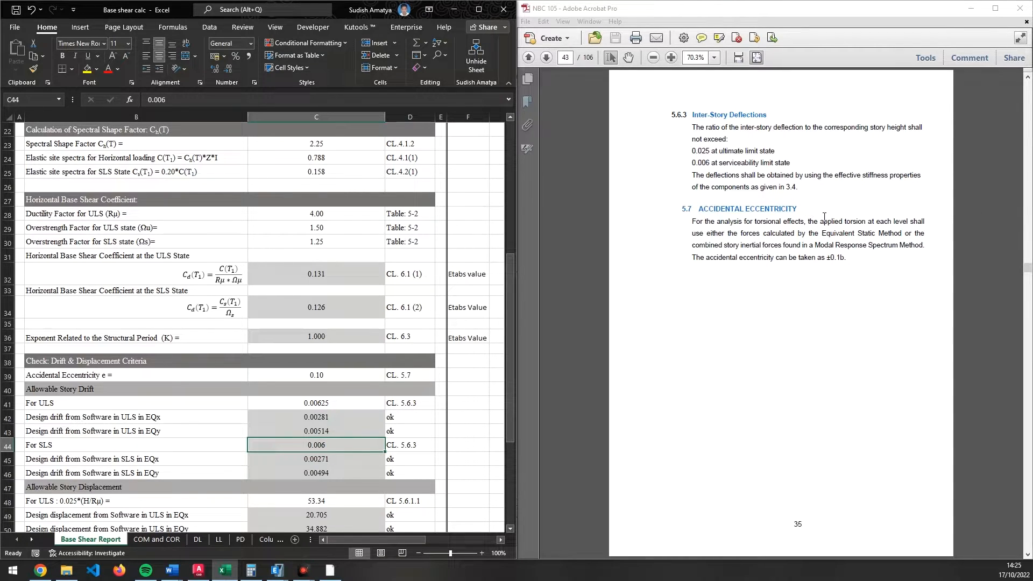
left_click(304, 418)
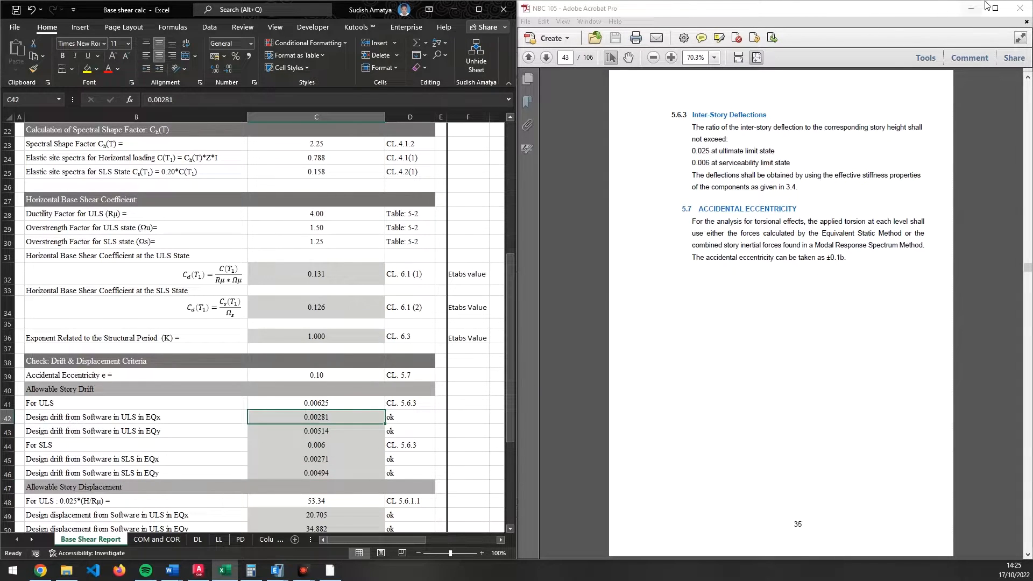
- End the side-by-side view by putting away the NBC 105 PDF and restoring the Excel sheet to full screen
left_click_drag(812, 8, 1032, 33)
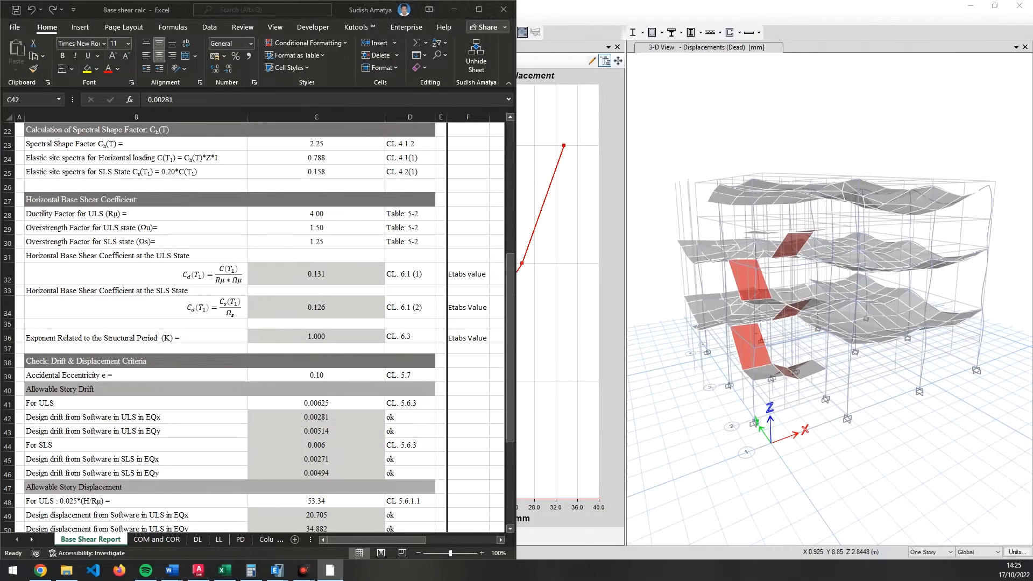
left_click(454, 9)
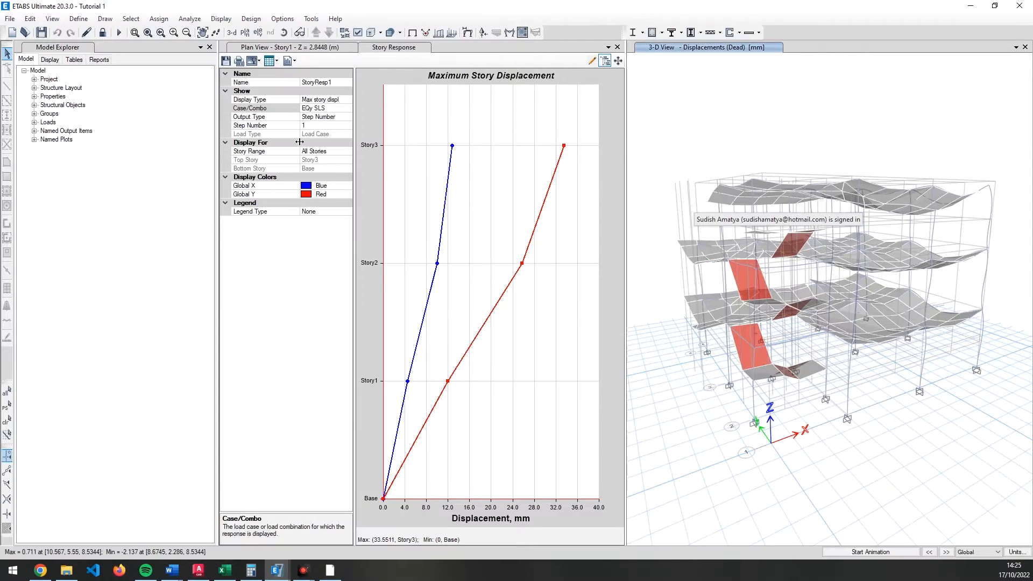
left_click(232, 574)
left_click_drag(334, 10, 1032, 32)
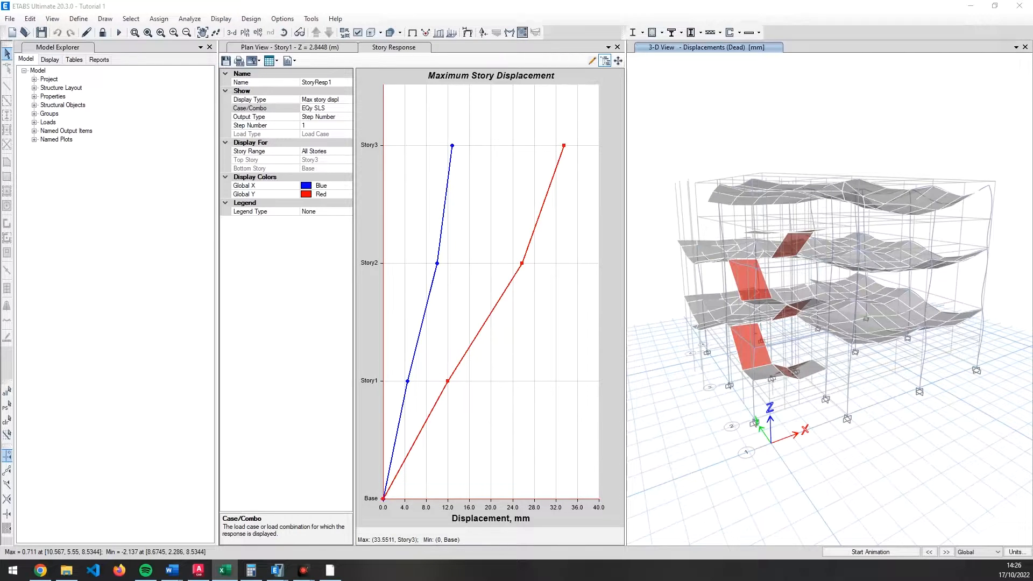
- Return to ETABS, change the story response plot to maximum story drifts and show it for load case EQx ULS
left_click(347, 91)
left_click(342, 100)
left_click(347, 100)
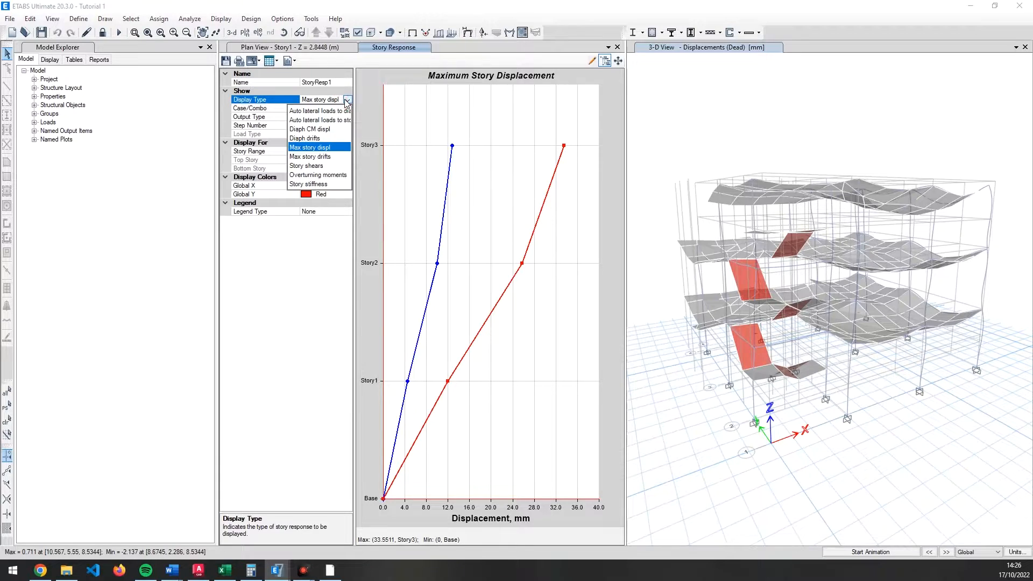
left_click(316, 156)
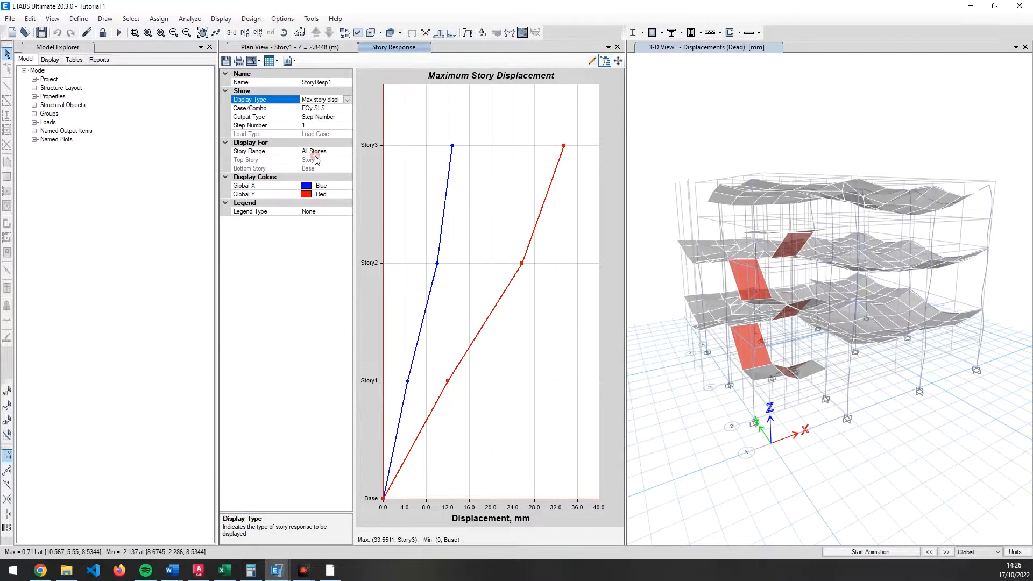
left_click(338, 111)
left_click(347, 109)
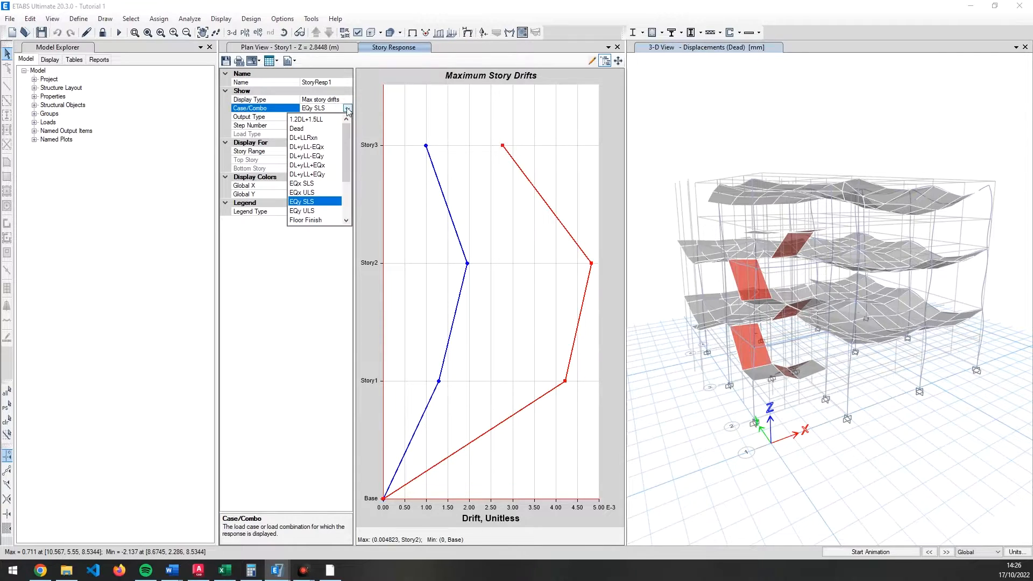
left_click(313, 193)
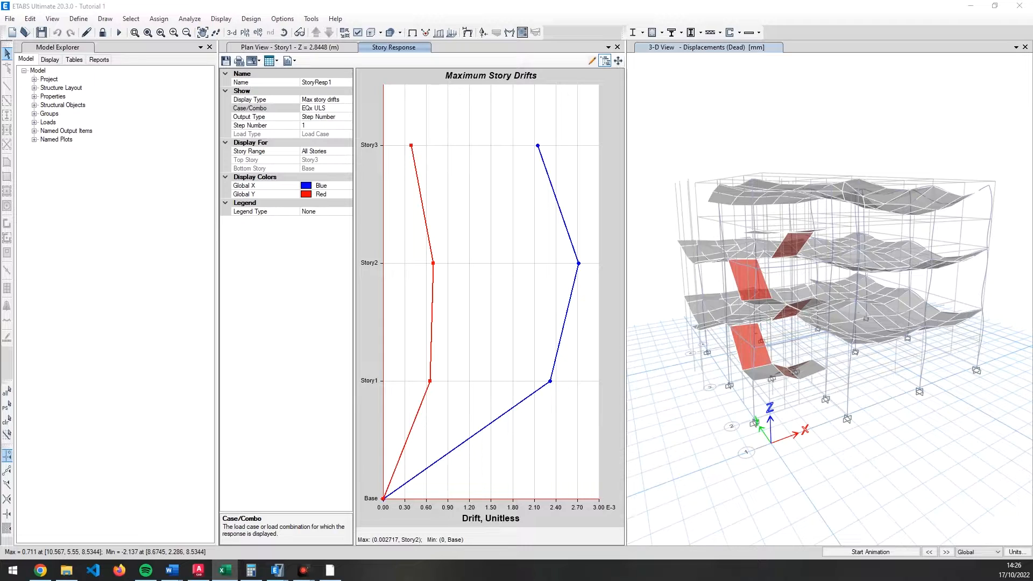
- Plot the maximum story drifts for load case EQy ULS
left_click(339, 108)
left_click(347, 109)
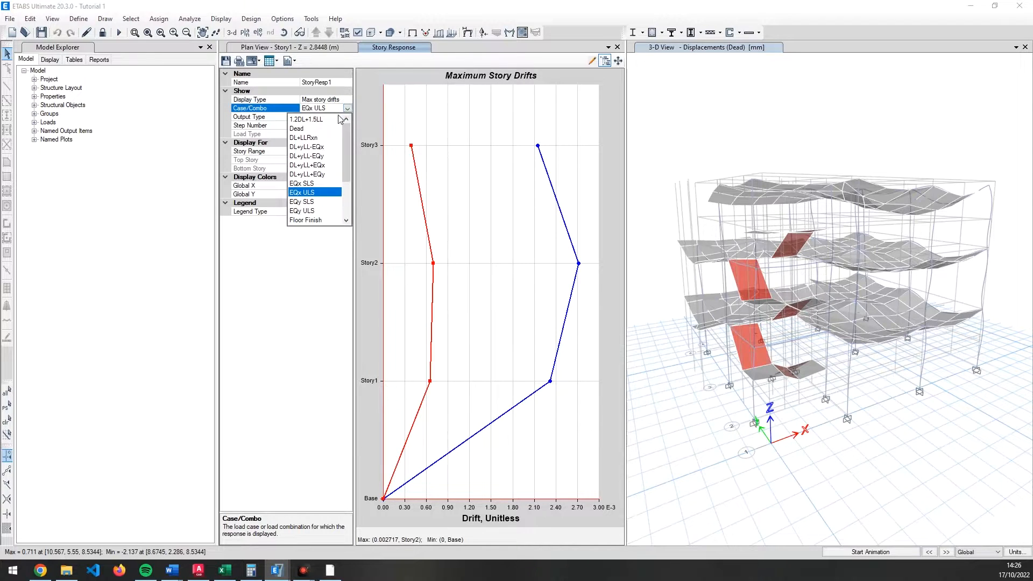
left_click(314, 211)
- Check the drift values in the Excel sheet, return to ETABS and plot the maximum story drifts for EQx SLS
key("alt+Tab")
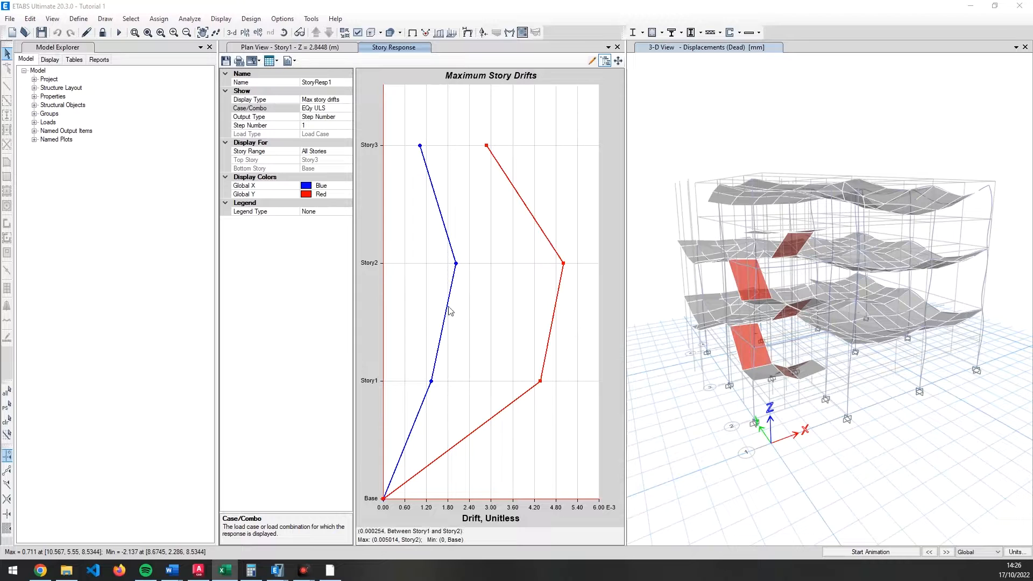
left_click(323, 108)
left_click(348, 109)
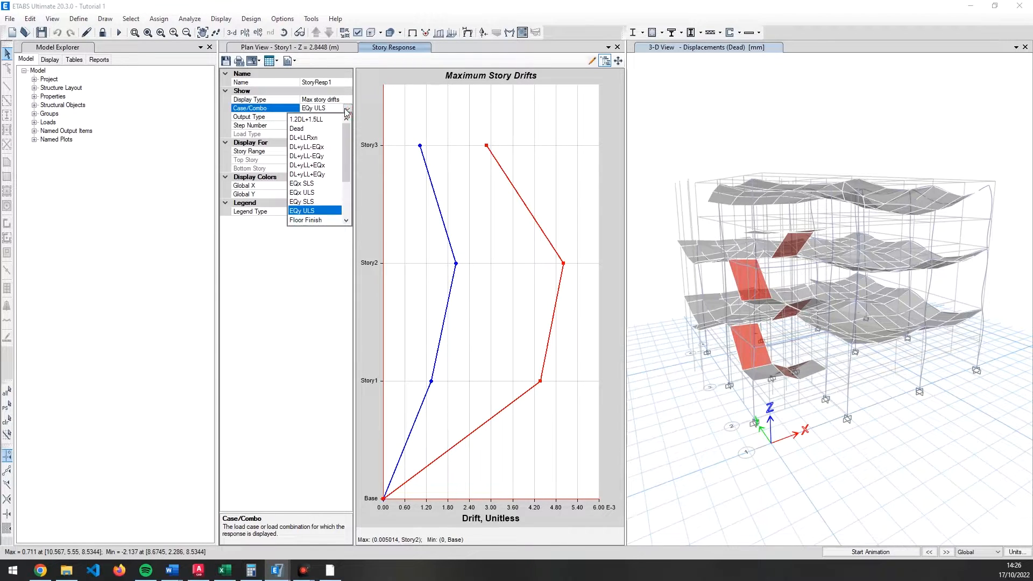
left_click(306, 183)
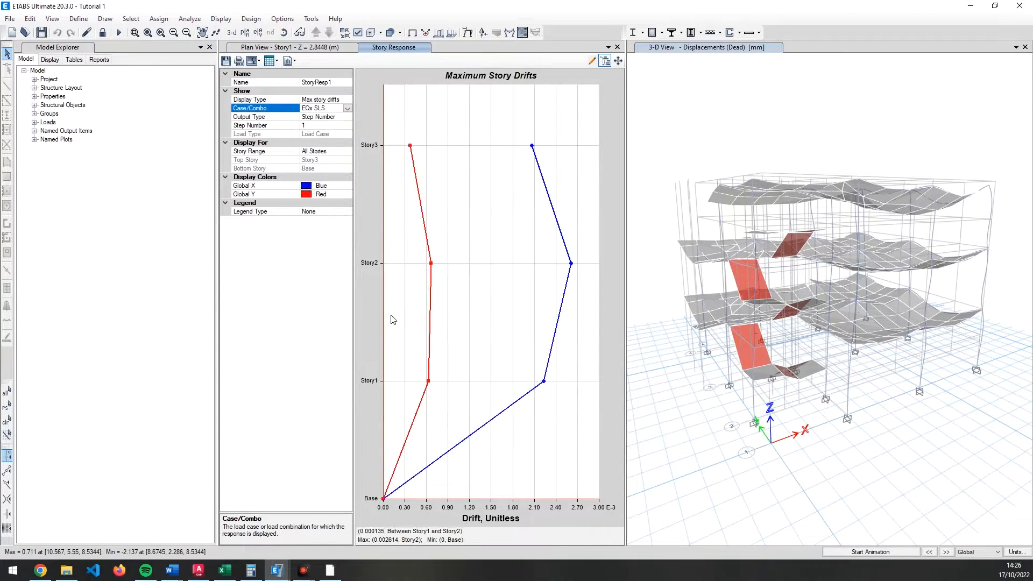
- Plot the maximum story drifts for load case EQy SLS
key("alt+Tab")
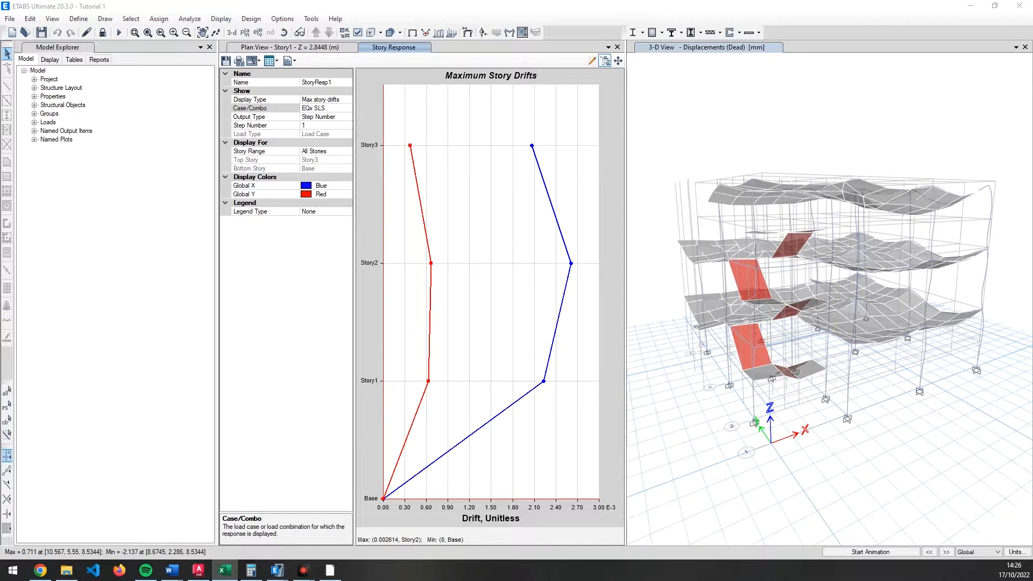
left_click(345, 109)
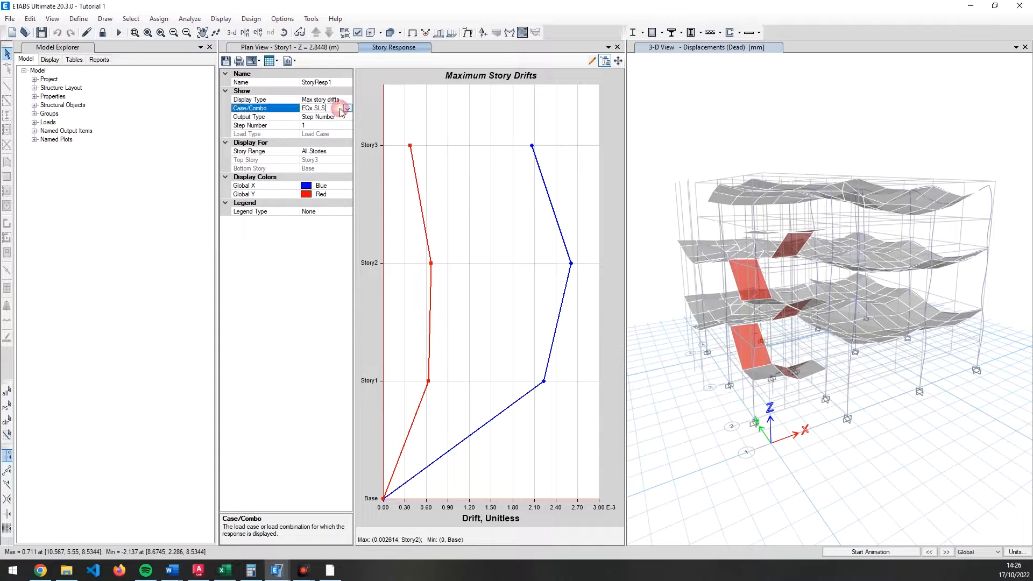
left_click(347, 110)
left_click(309, 201)
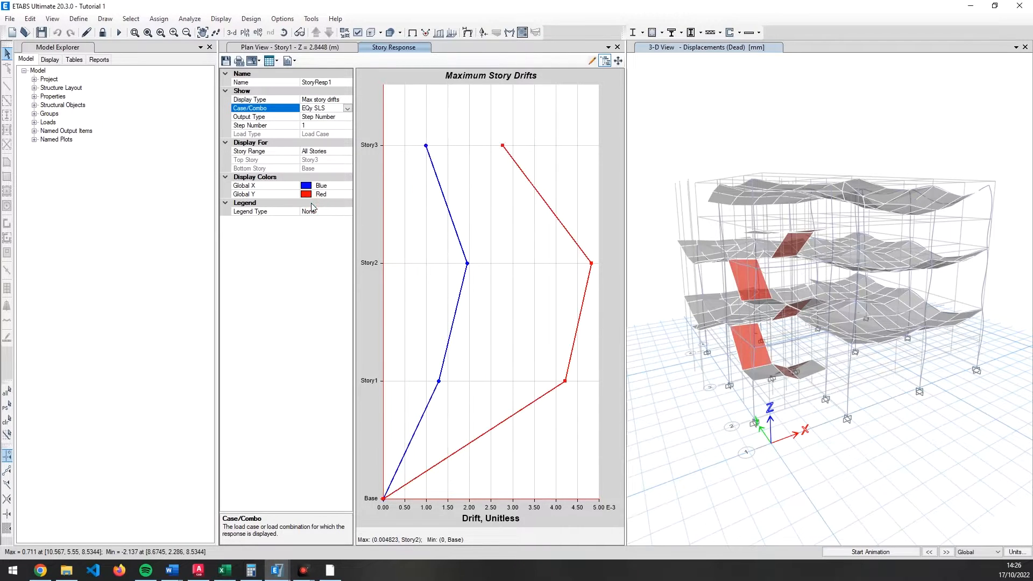
- Switch to Excel and check the ULS and SLS design drifts in EQx and EQy against the allowable story drifts
key("alt+Tab")
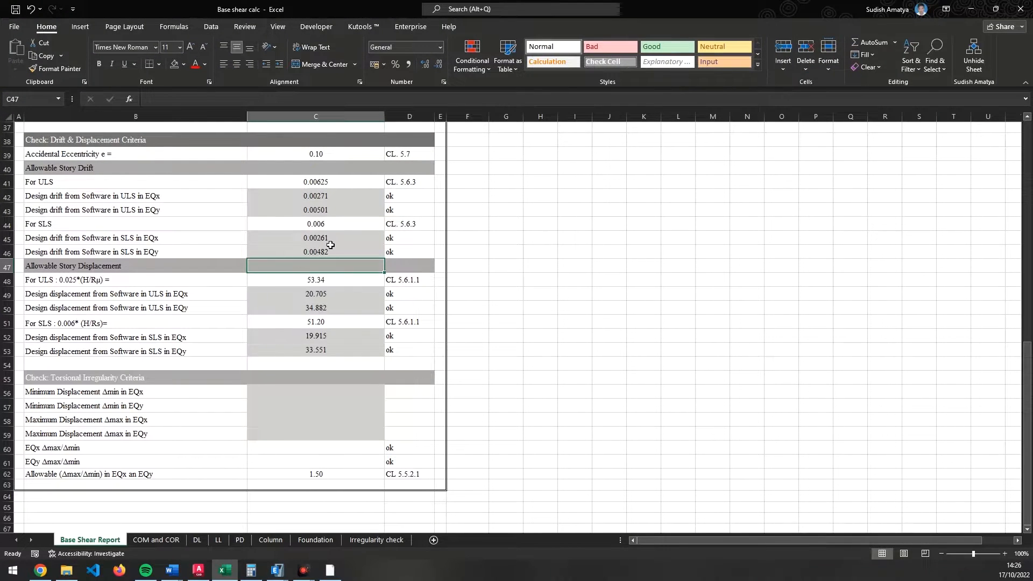
left_click(330, 241)
left_click(317, 196)
left_click(318, 209)
left_click(318, 238)
left_click(316, 250)
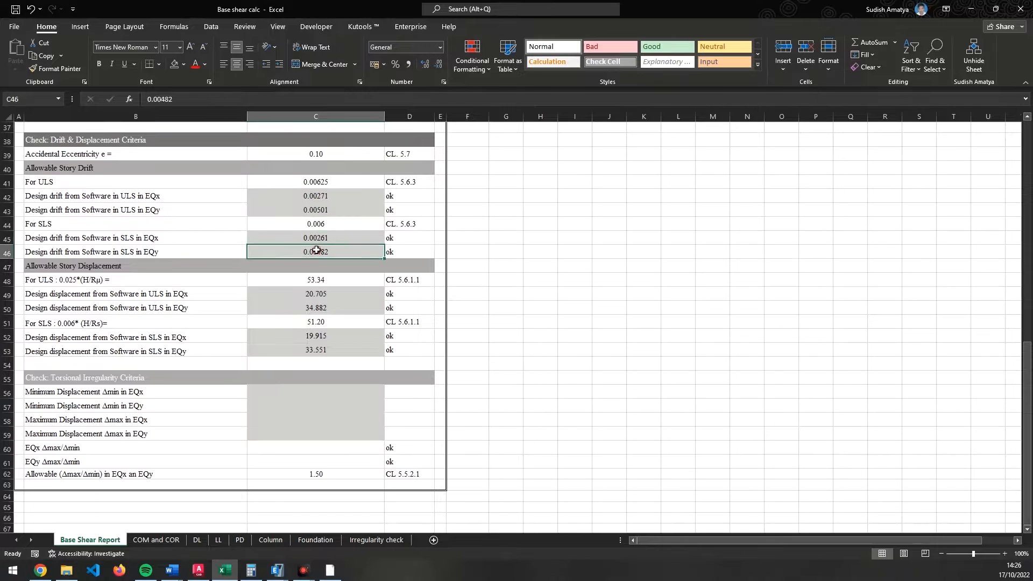
mouse_move(352, 197)
left_mouse_down()
mouse_move(353, 210)
mouse_move(335, 203)
left_mouse_up()
left_click(334, 182)
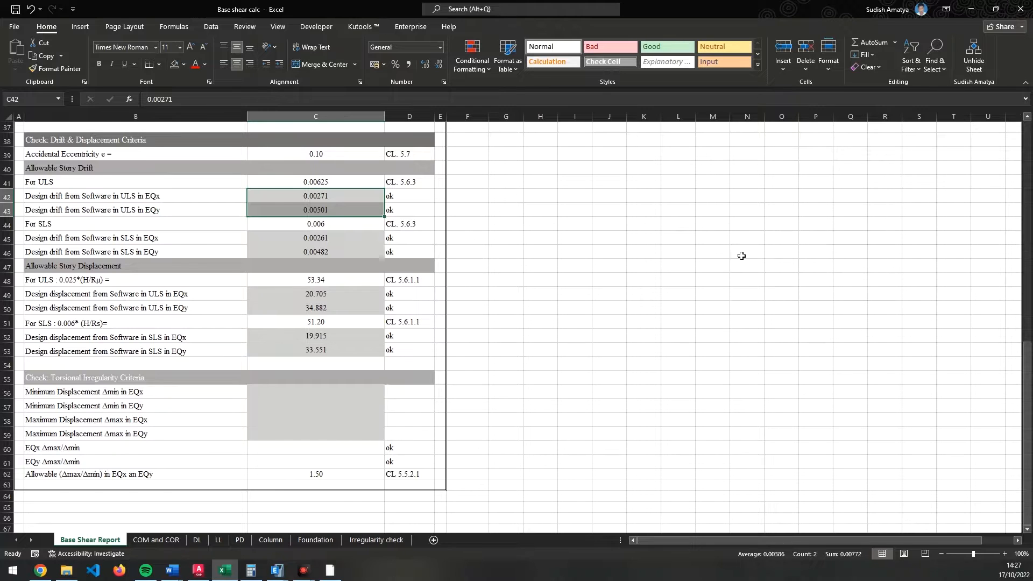
- Return to ETABS, preview the story drift plot as a report, and close both the preview and the story response plot
key("alt+Tab")
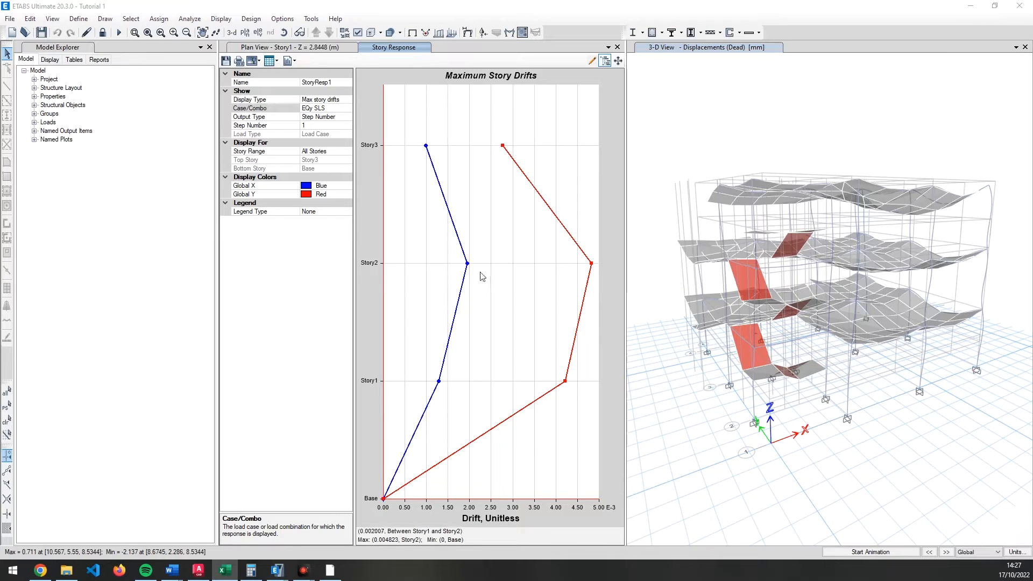
left_click(290, 61)
left_click(297, 73)
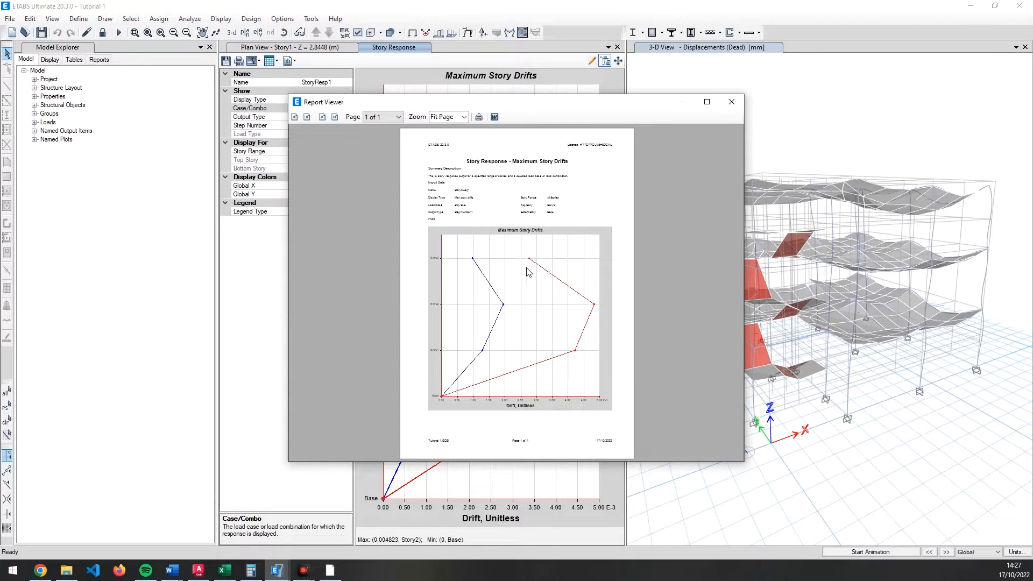
left_click(732, 101)
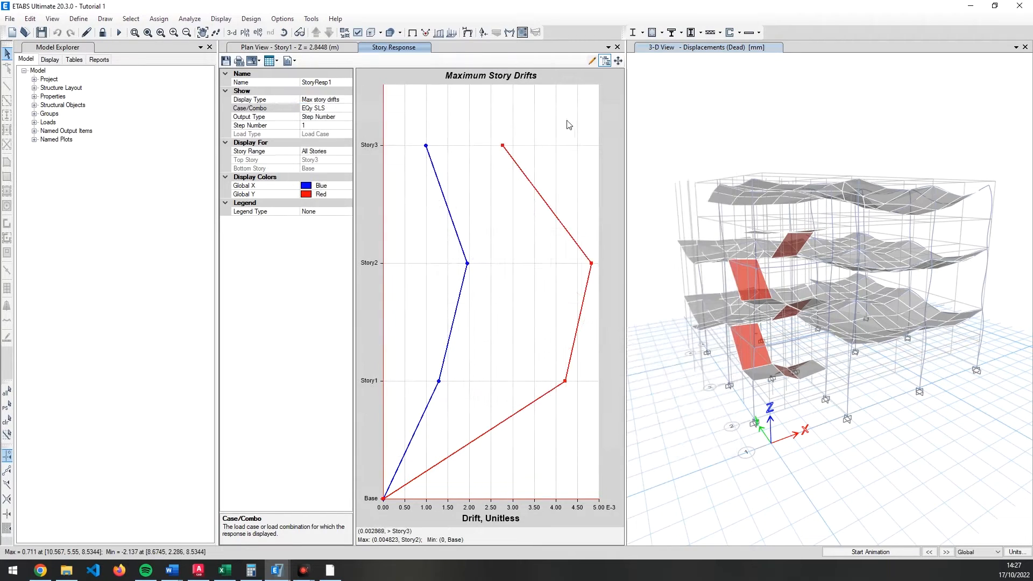
left_click(618, 47)
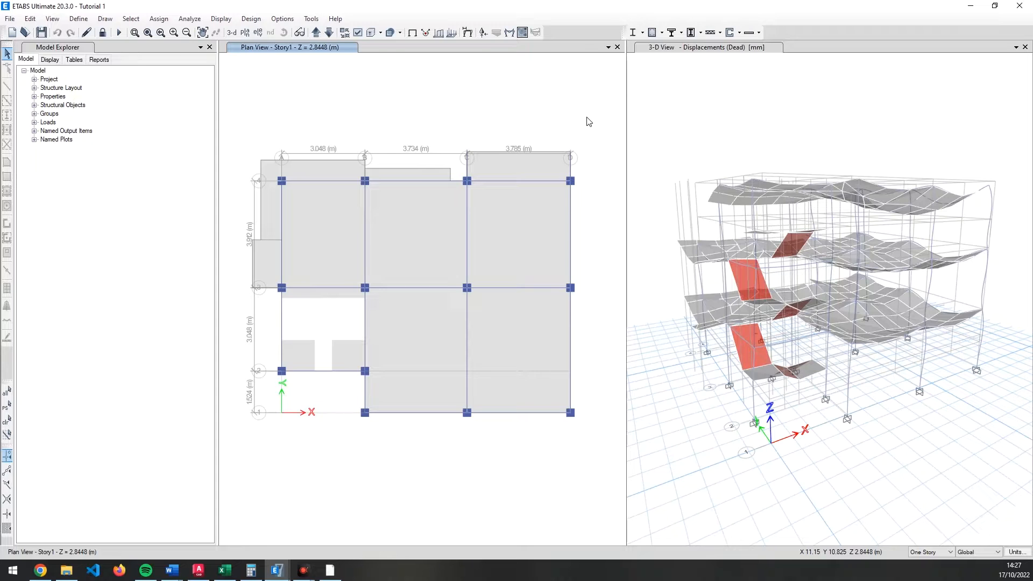
- Display the Moment 3-3 diagrams of the frames for Modal mode 1 in the plan and 3-D views
left_click(569, 114)
left_click(509, 32)
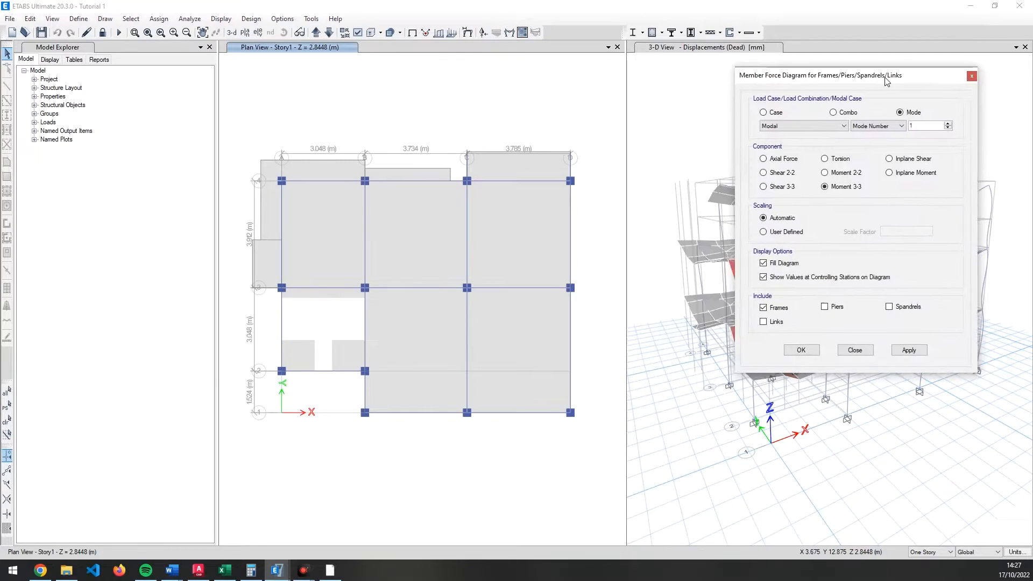
left_click_drag(879, 75, 772, 79)
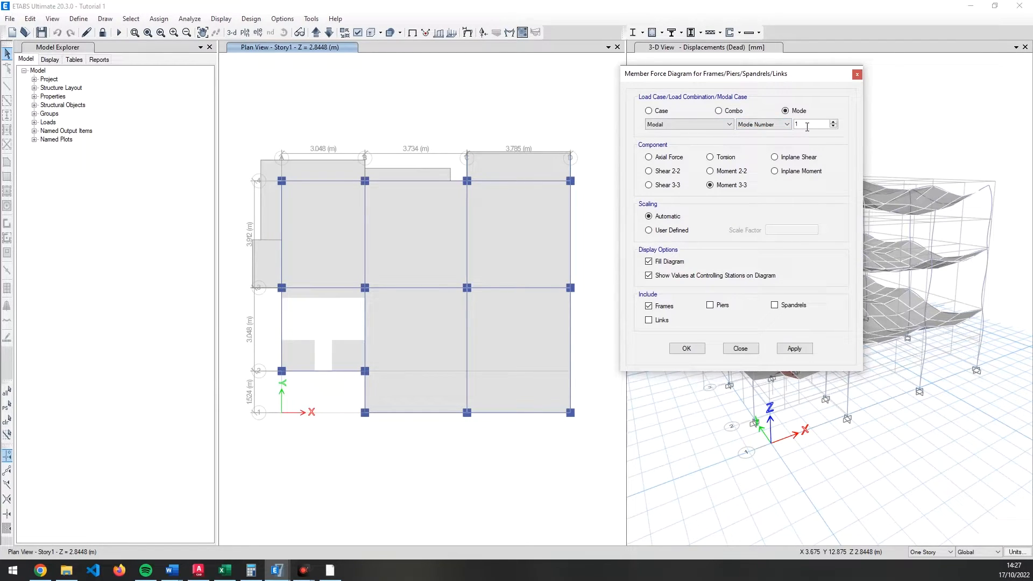
left_click(798, 353)
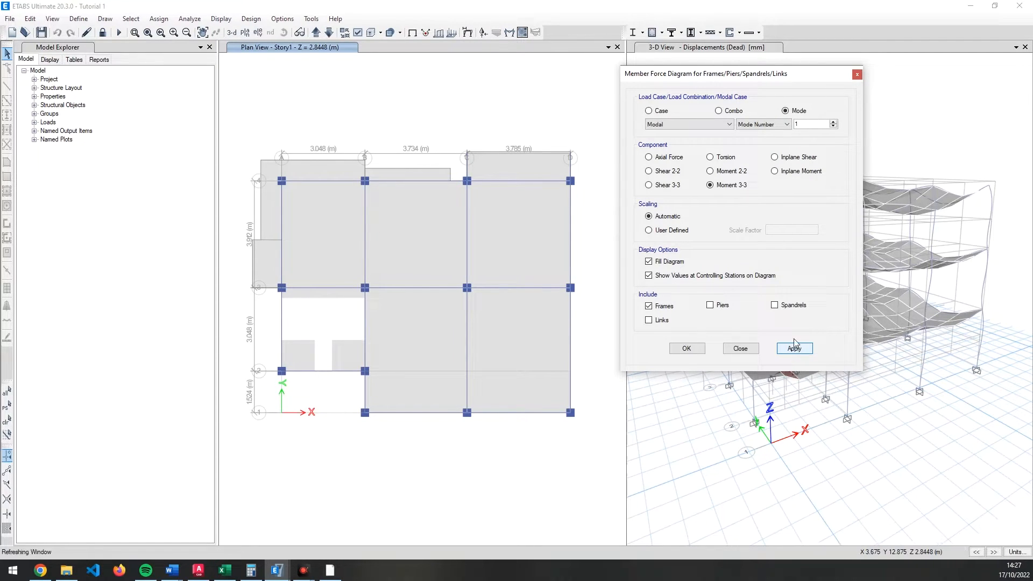
left_click(856, 451)
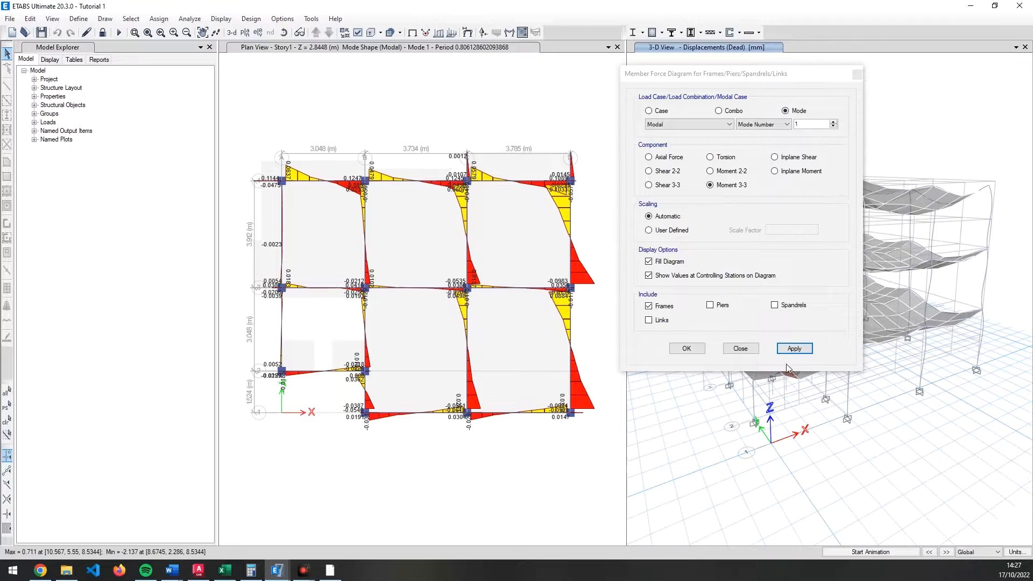
left_click(796, 350)
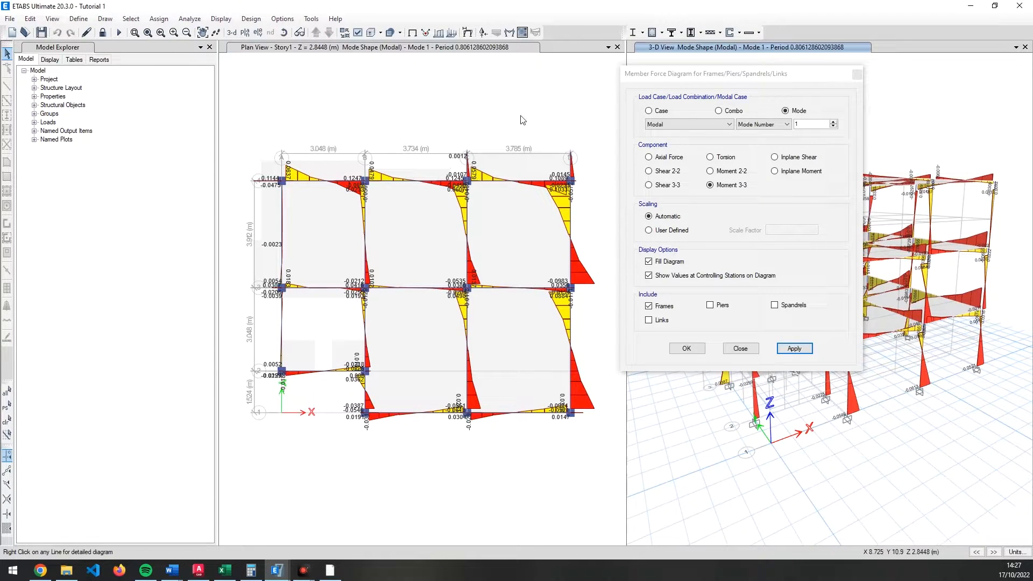
left_click(322, 97)
left_click(249, 34)
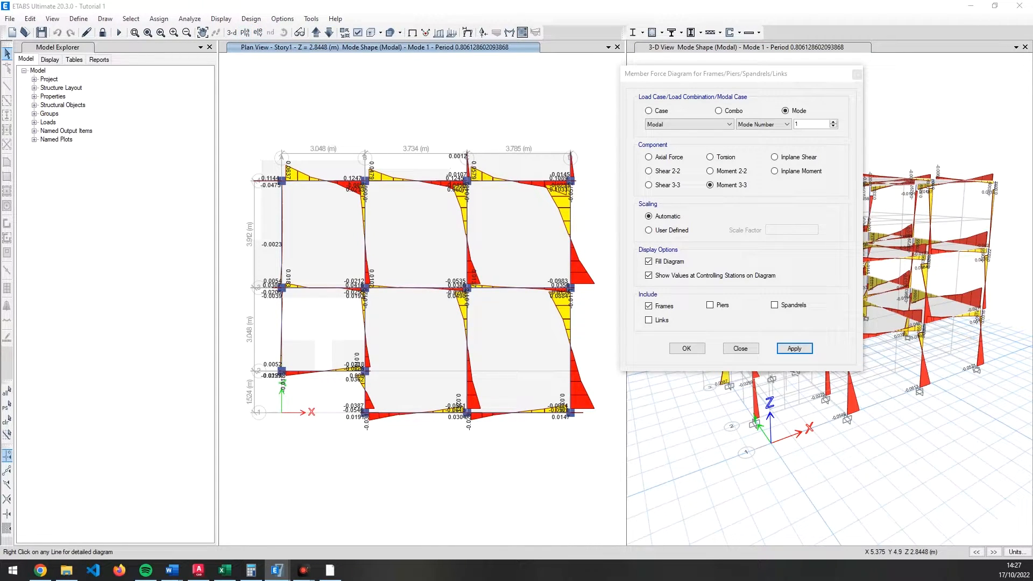
middle_click_drag(307, 282, 344, 325)
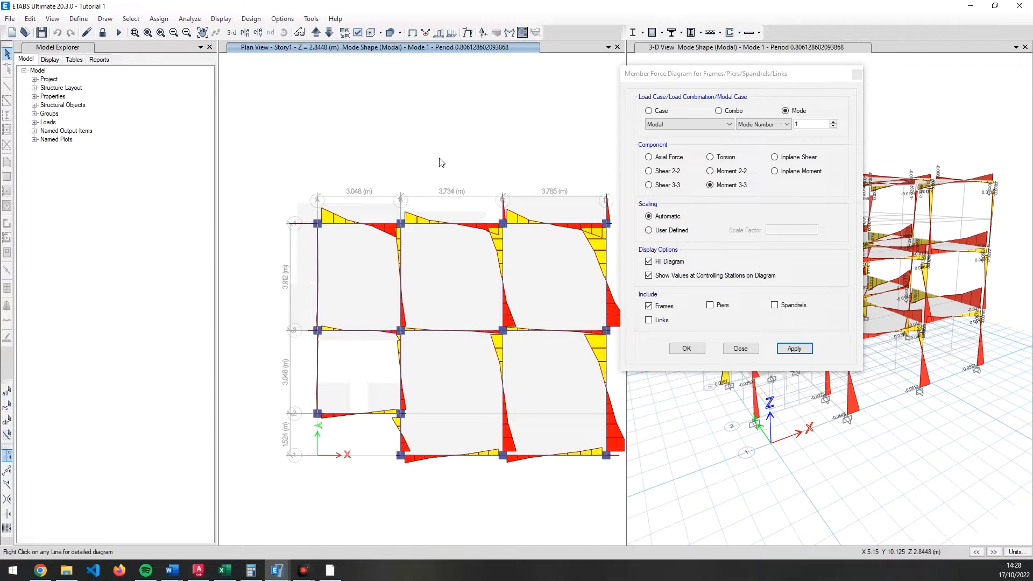
middle_click_drag(522, 198, 489, 162)
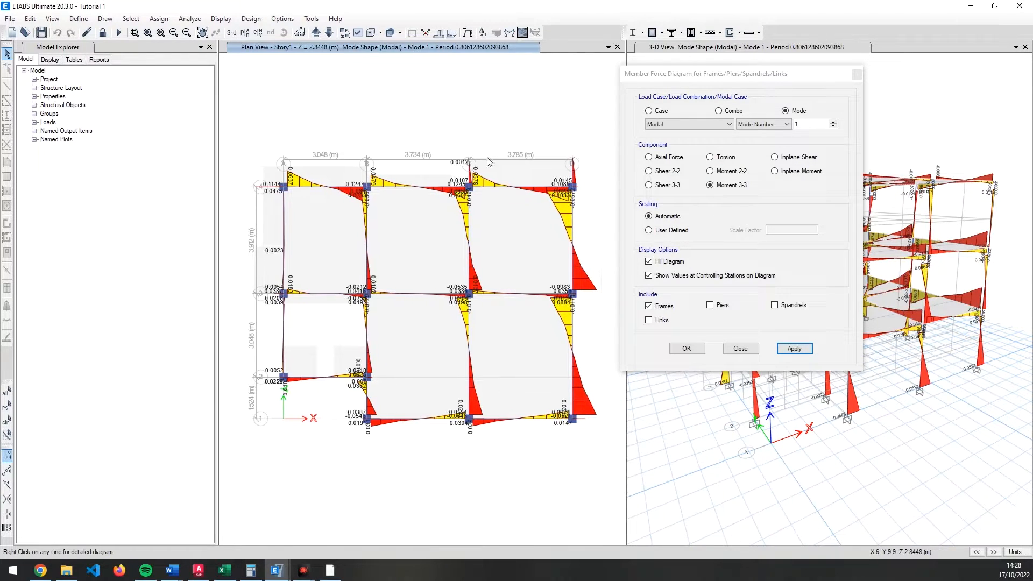
left_click(790, 354)
left_click(801, 473)
left_click(798, 351)
left_click(794, 545)
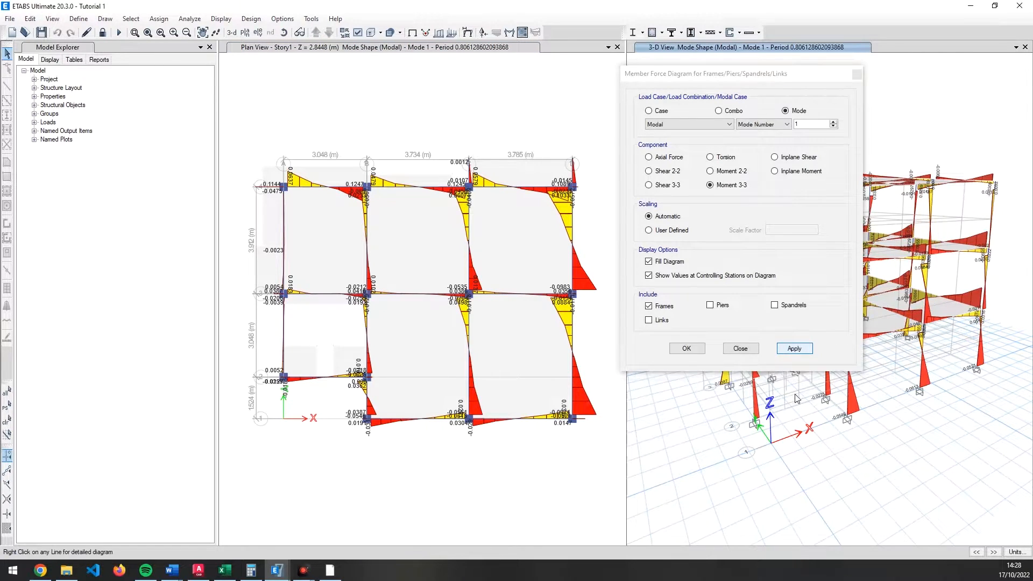
key("super+d")
key("super+d")
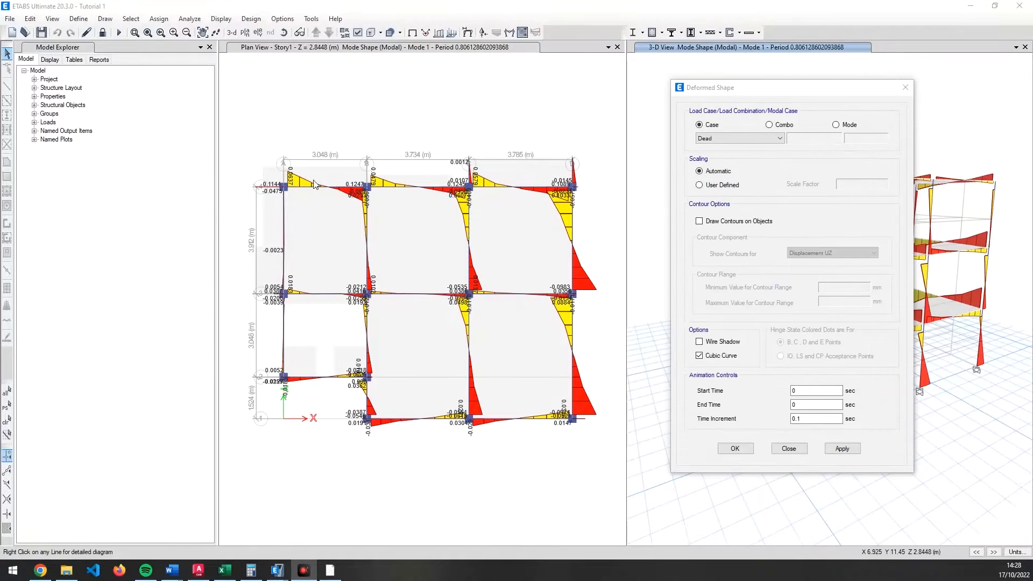
left_click(905, 87)
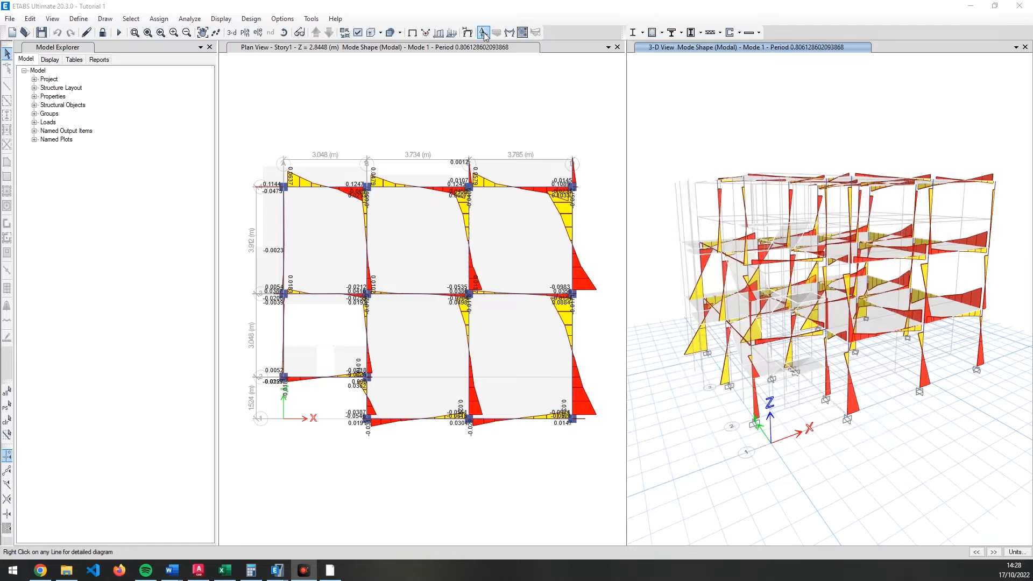
left_click(484, 34)
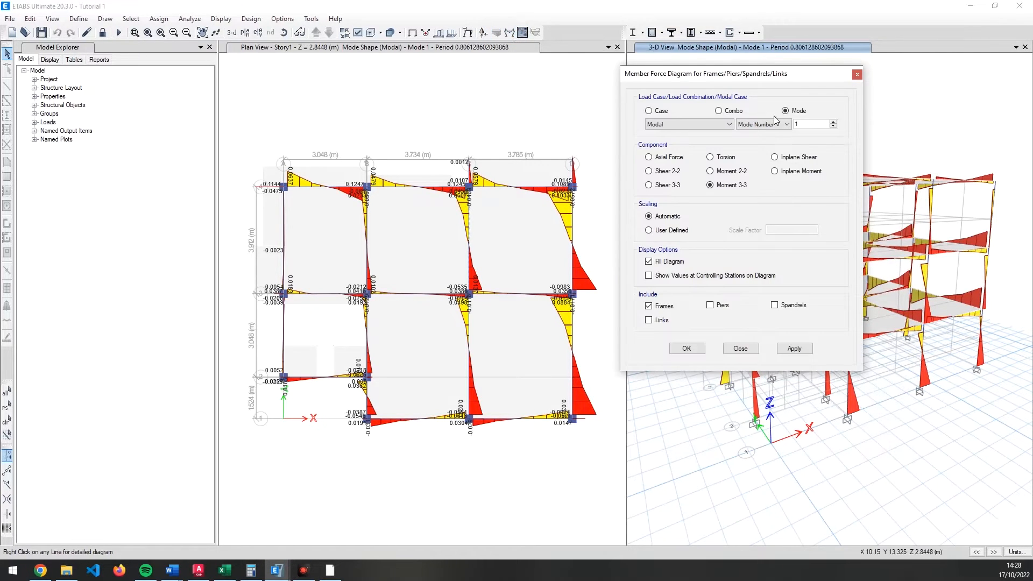
left_click(857, 75)
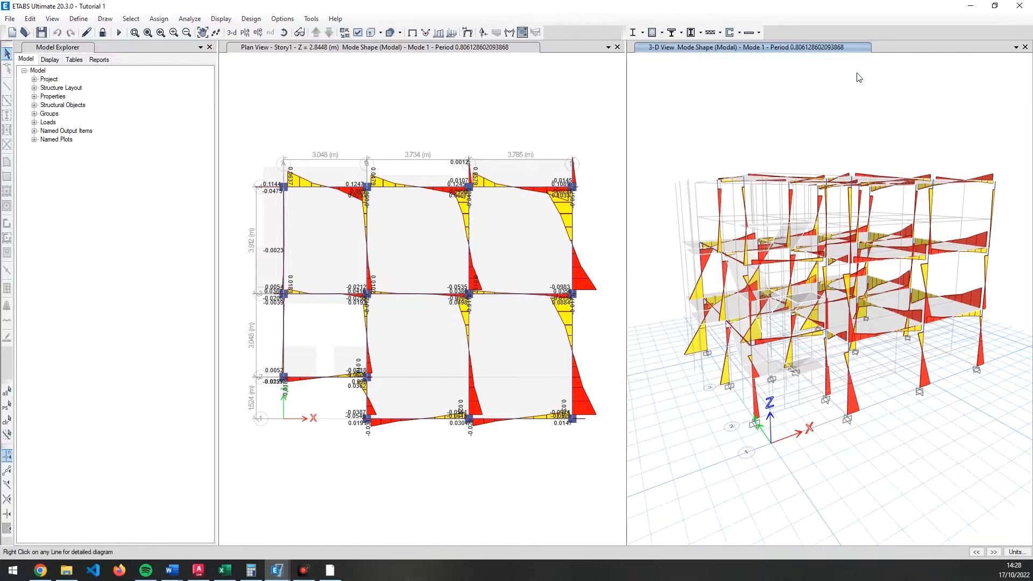
- Display the deformed shape for Modal mode number 1 in the 3-D view and the Story1 plan view
left_click(466, 33)
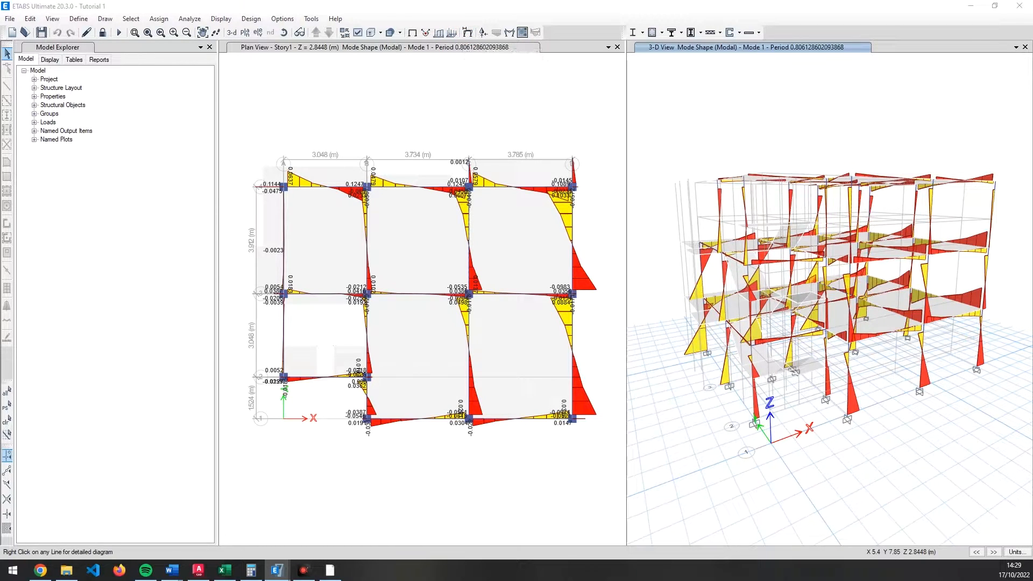
left_click_drag(715, 143, 844, 110)
left_click(850, 143)
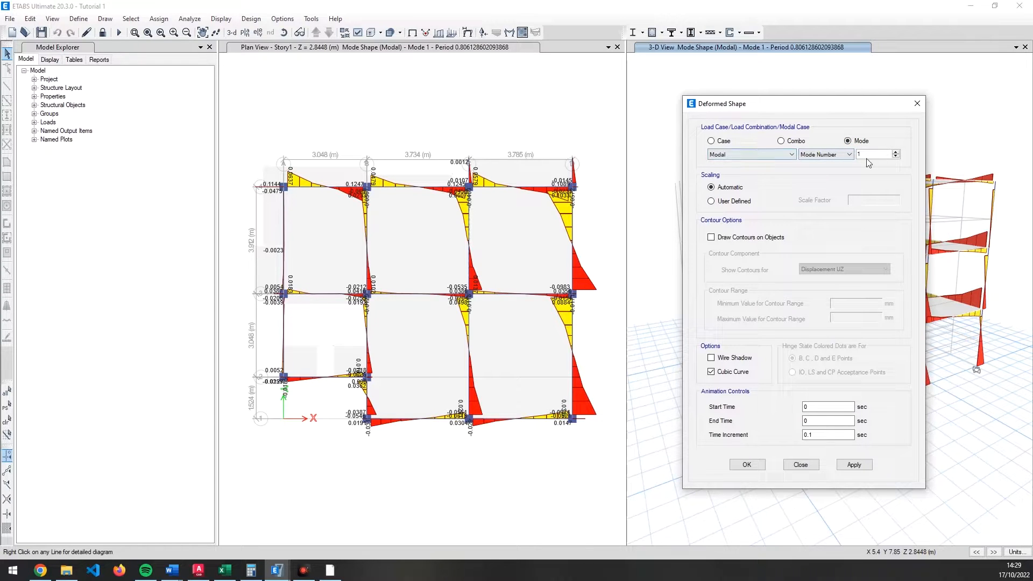
left_click(854, 465)
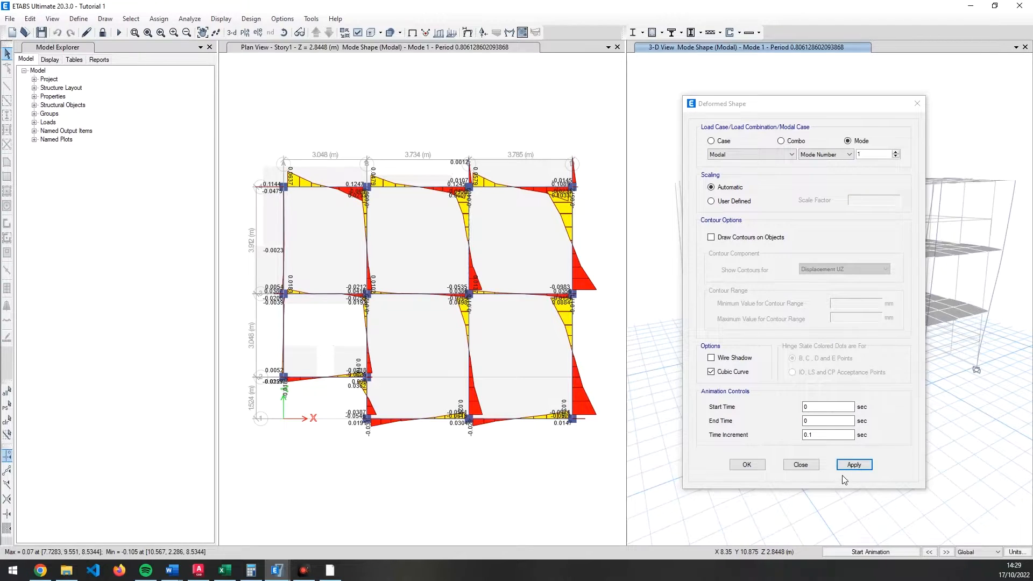
left_click(853, 465)
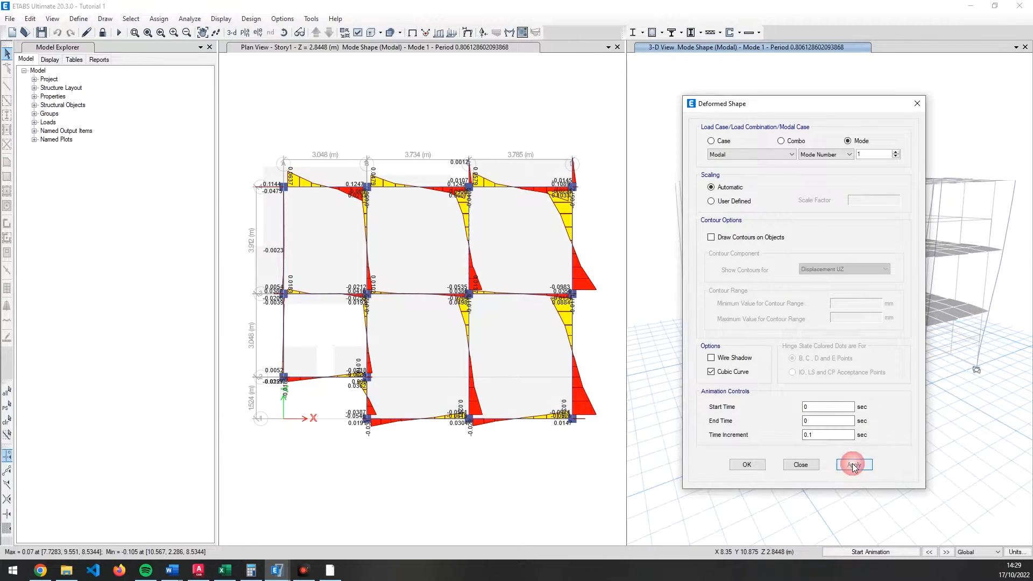
left_click(433, 106)
left_click(468, 34)
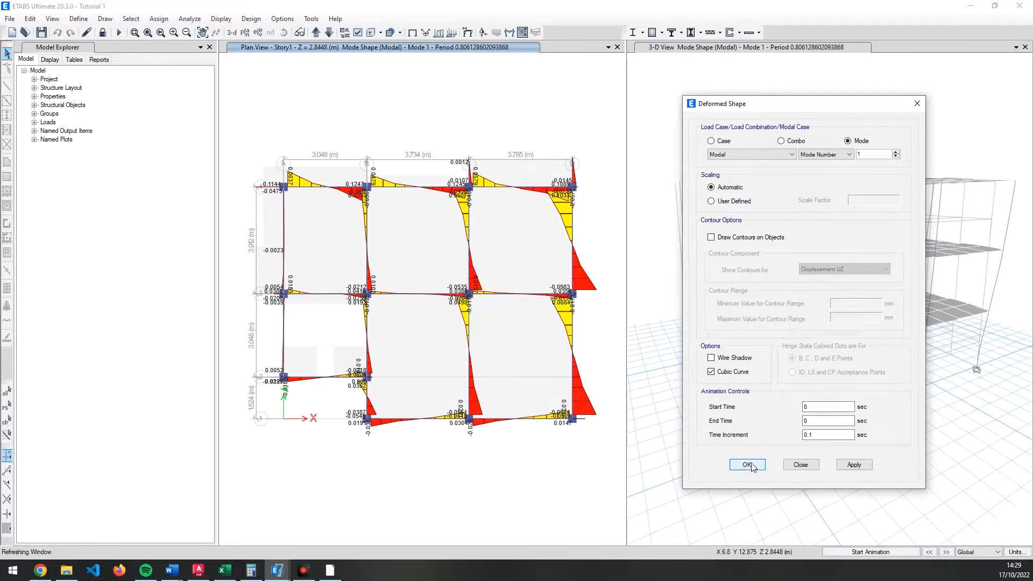
left_click(760, 464)
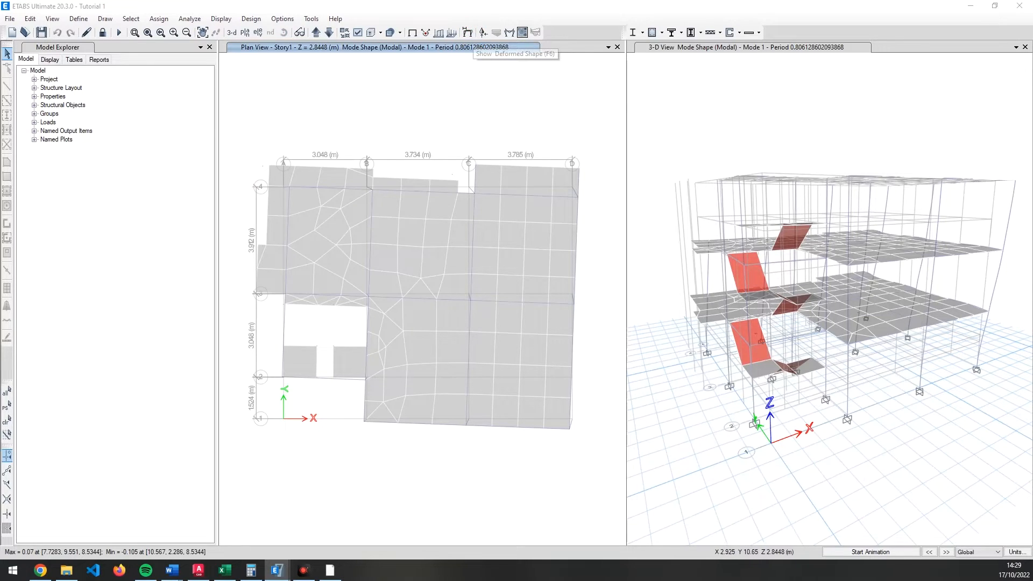
- Run the animation of the mode 1 deformed shape in the 3-D view and stop it after observing the movement
left_click(467, 34)
left_click_drag(422, 135, 822, 65)
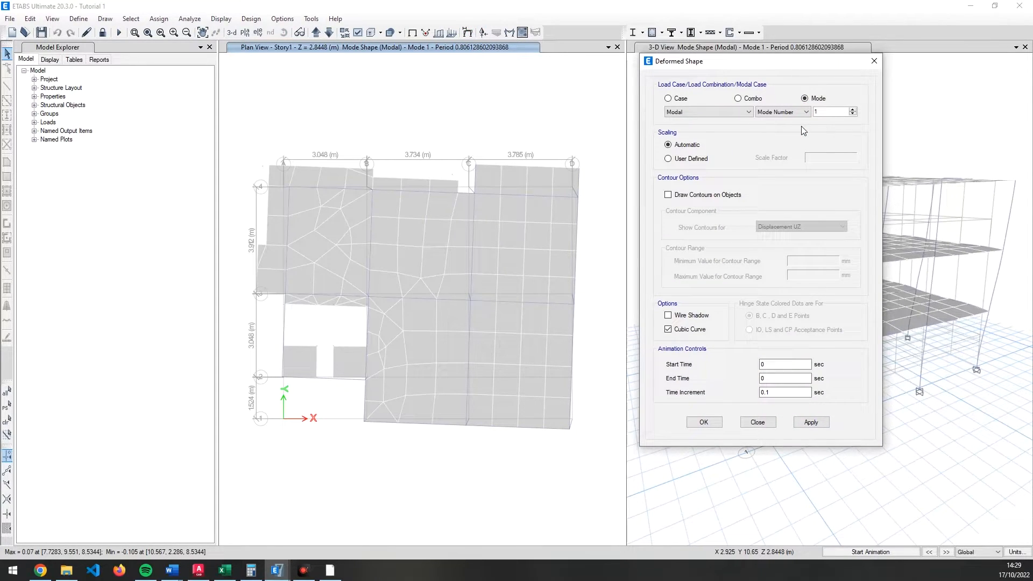
left_click(820, 491)
left_click(868, 553)
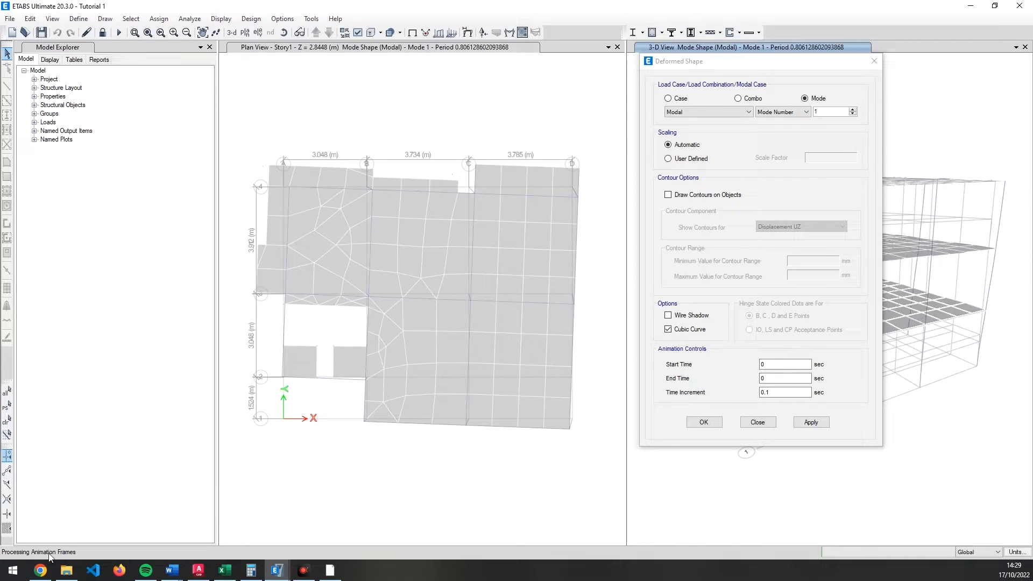
left_click_drag(768, 64, 475, 60)
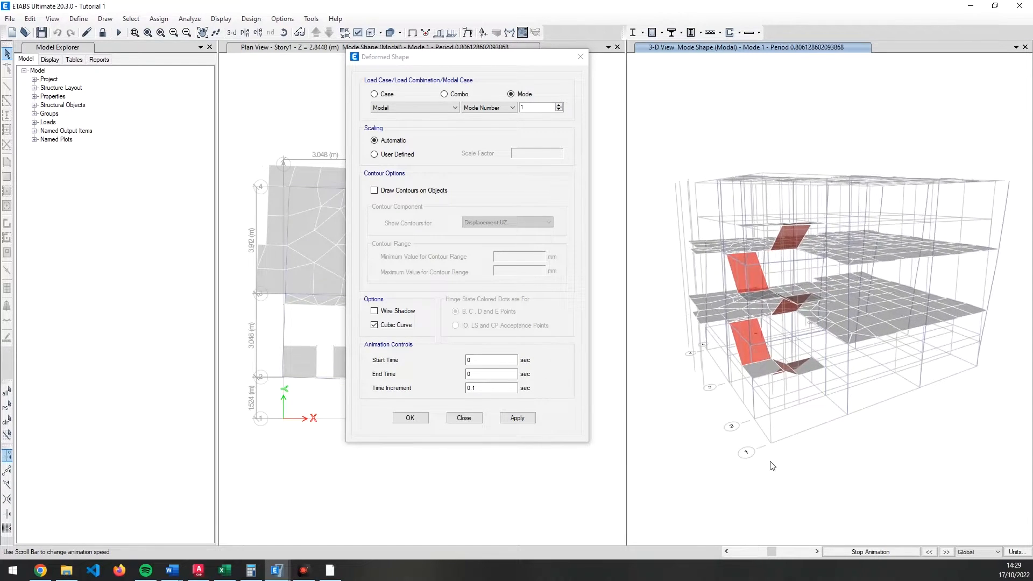
left_click(861, 552)
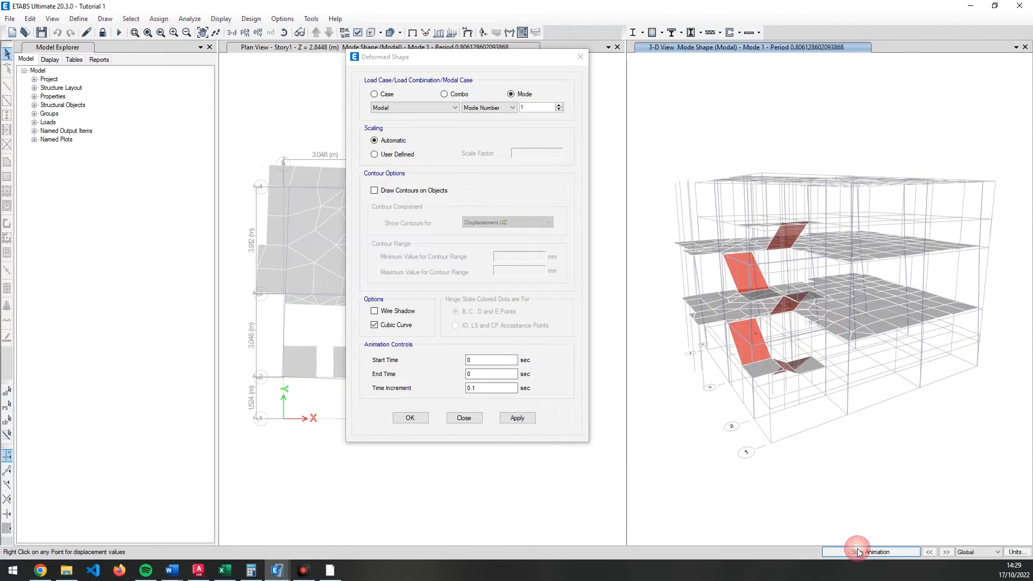
- Display the deformed shape for Modal mode number 2 in the 3-D view, then run and stop its animation
left_click(559, 105)
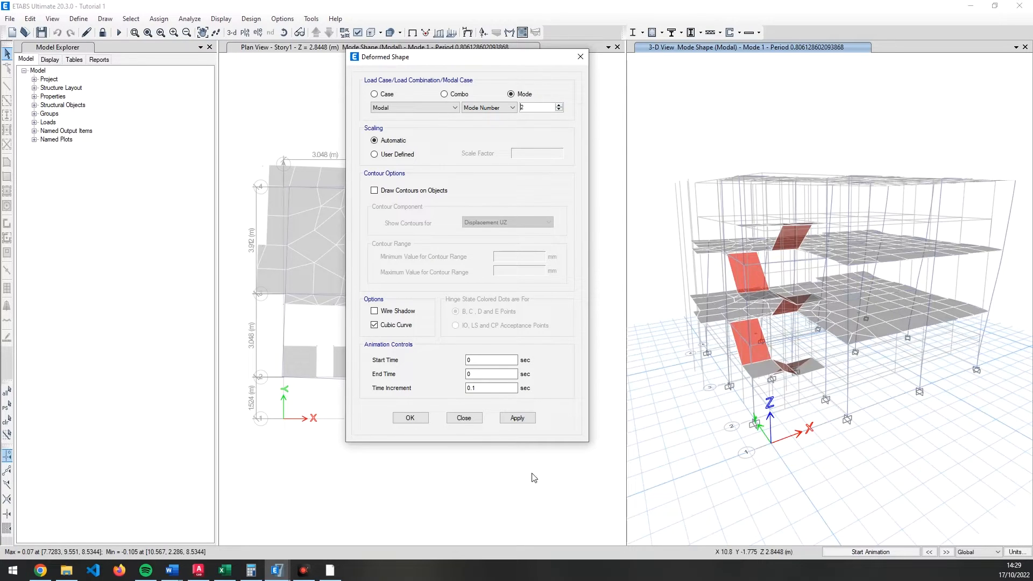
left_click(524, 418)
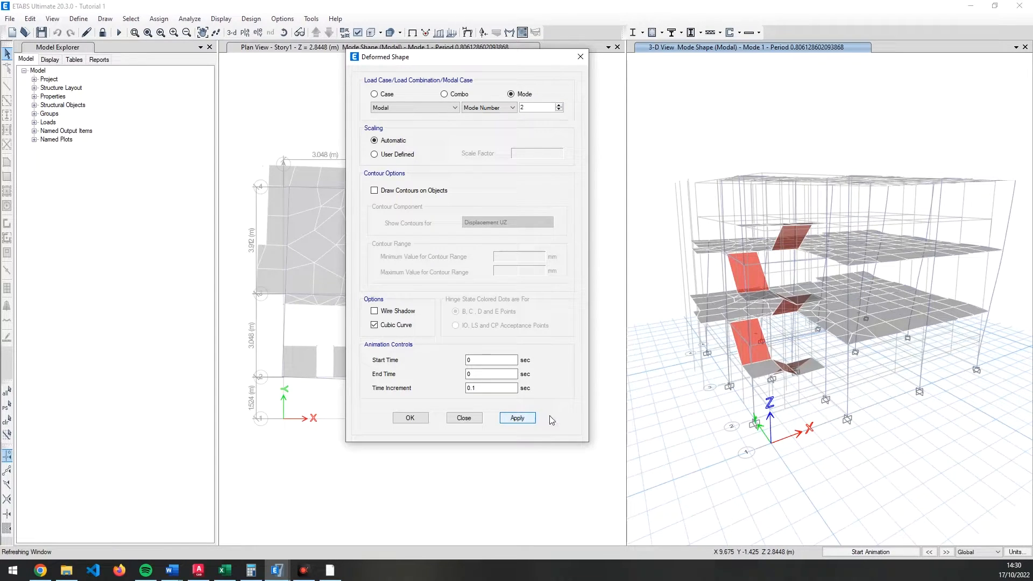
left_click(888, 552)
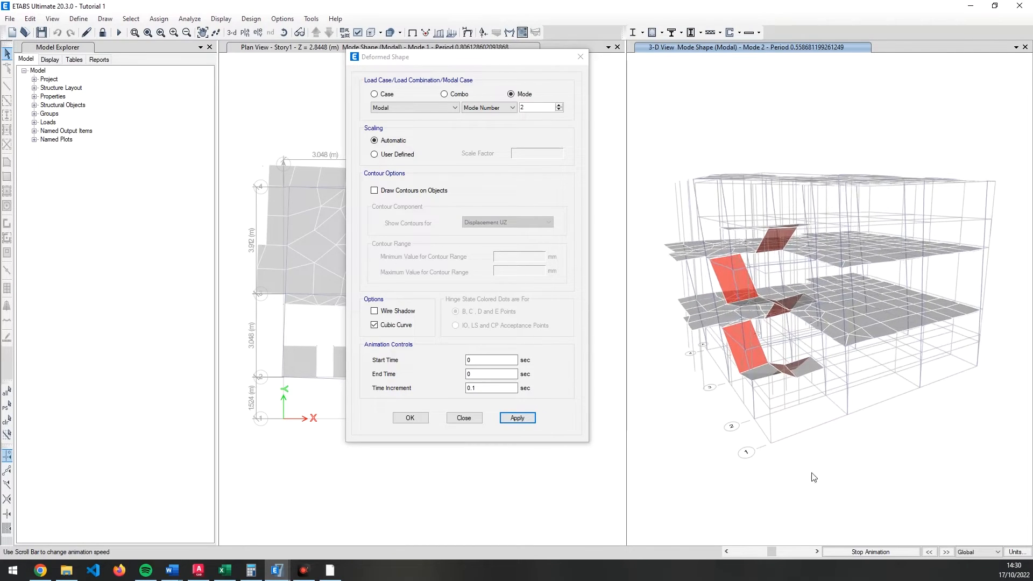
left_click(879, 554)
- Apply Modal mode number 3 to the deformed shape in the 3-D view, and play and stop its animation
mouse_move(478, 60)
left_mouse_down()
mouse_move(810, 89)
mouse_move(487, 74)
left_mouse_up()
left_click(662, 121)
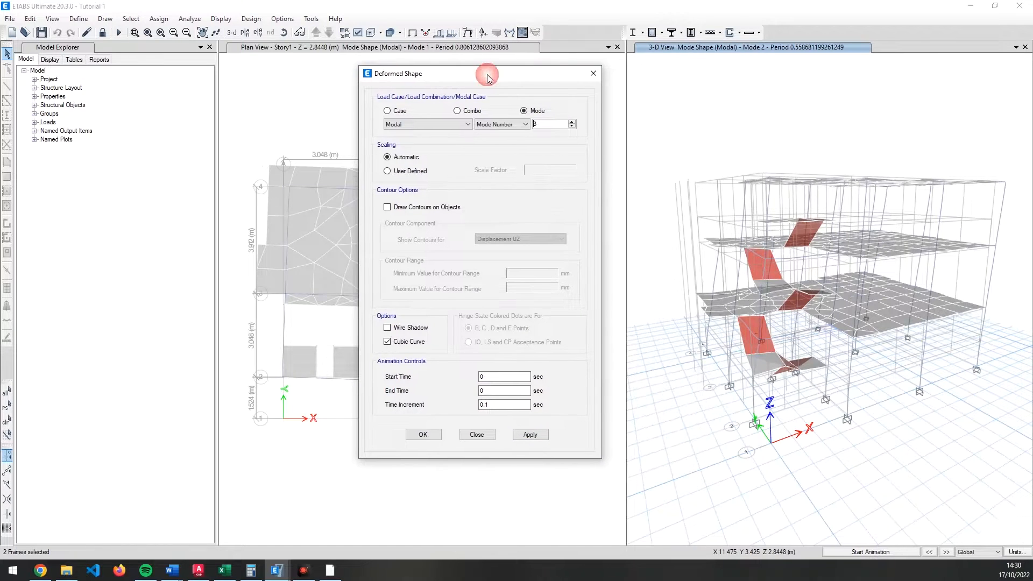
left_click(532, 433)
left_click(857, 552)
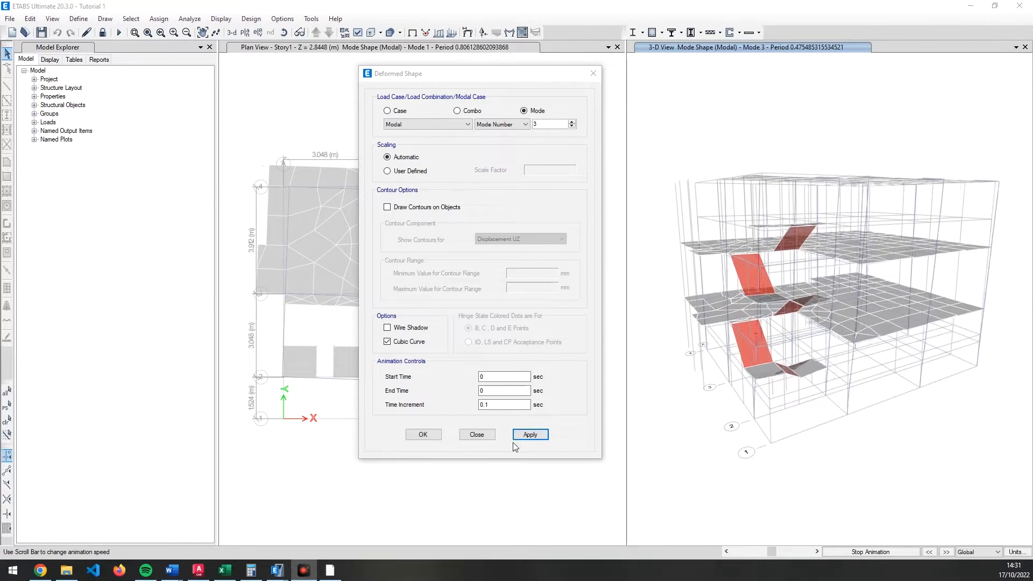
left_click(877, 554)
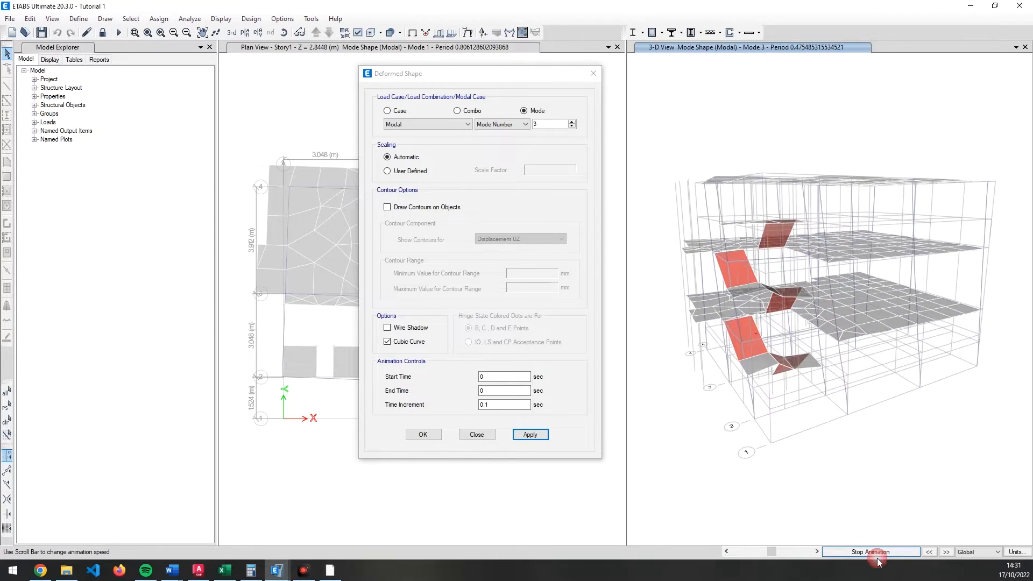
- Move the deformed shape settings clear of the Story1 plan view and display Modal mode number 3 in that plan
left_click_drag(514, 78, 773, 101)
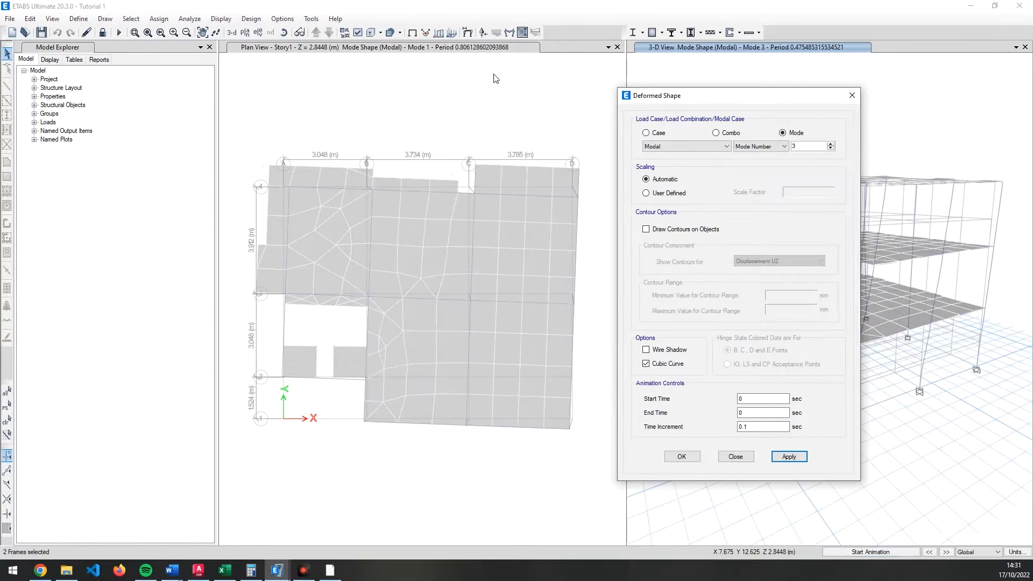
left_click(492, 76)
left_click_drag(688, 101, 720, 91)
left_click(512, 125)
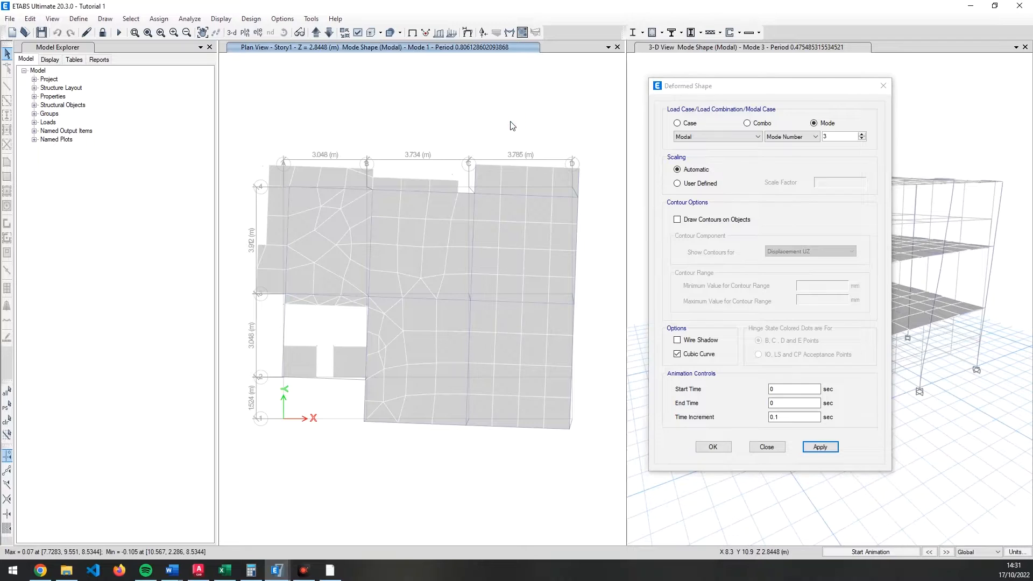
left_click(826, 451)
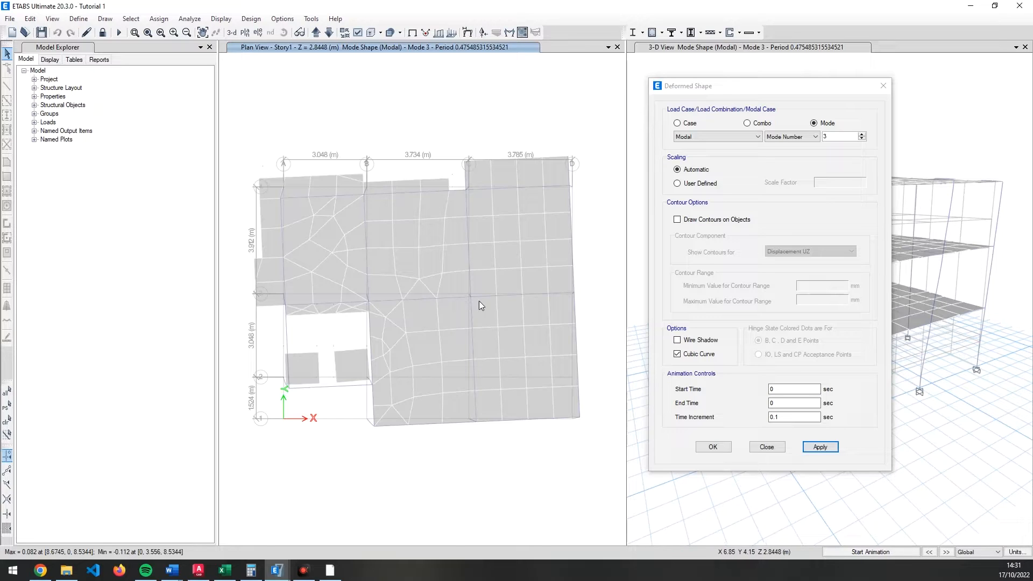
- Animate the mode 3 shape in the Story1 plan view, stop it, and accept the deformed shape settings
left_click(881, 552)
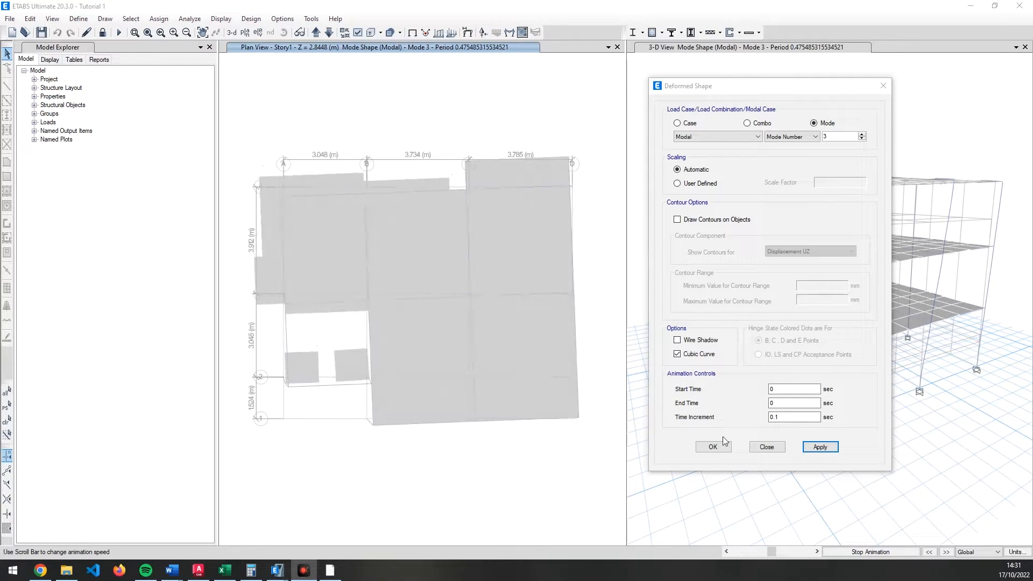
left_click(870, 551)
left_click(713, 446)
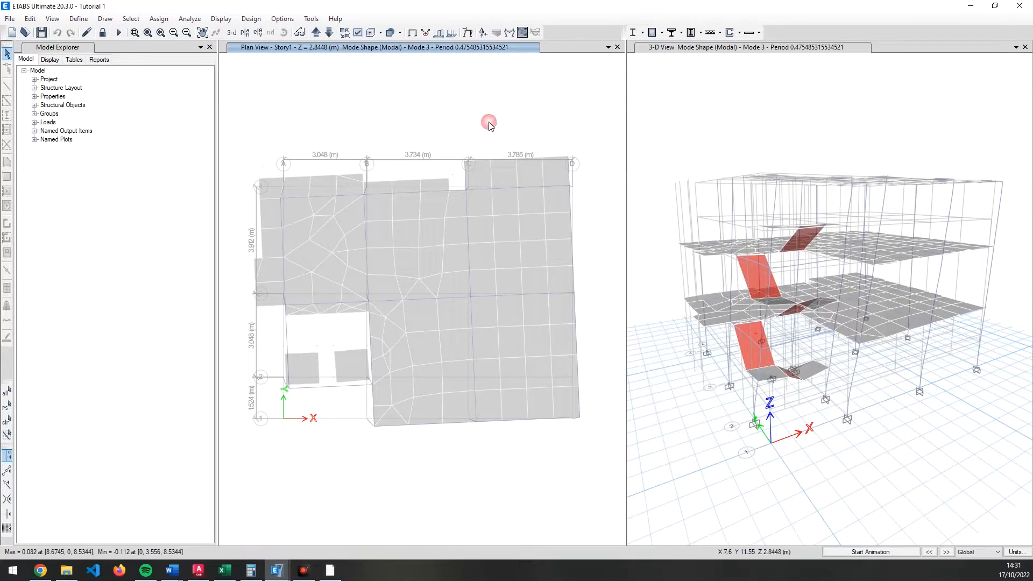
left_click(509, 33)
left_click_drag(713, 80, 562, 78)
left_click(300, 80)
left_click(258, 34)
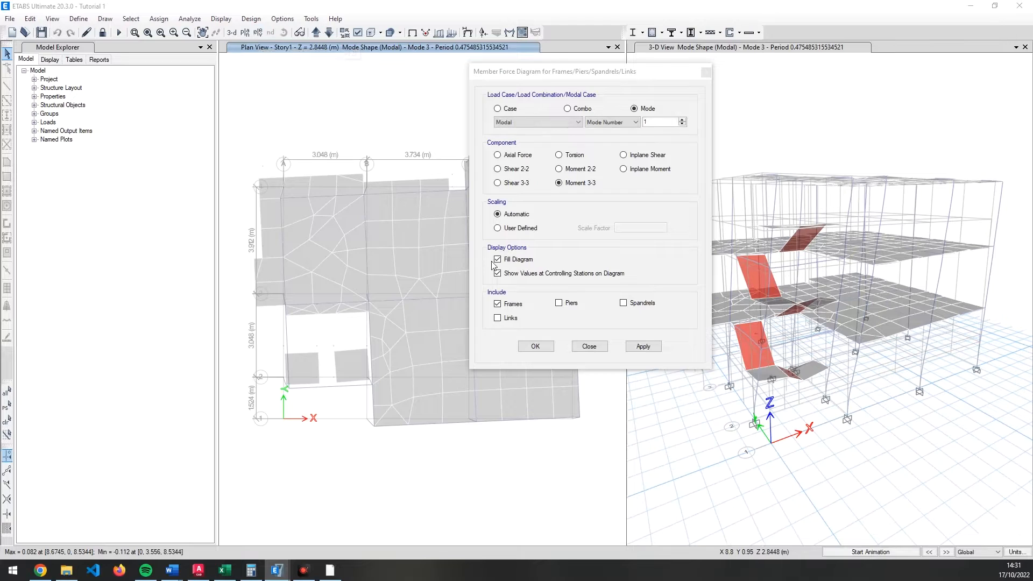
left_click_drag(556, 71, 829, 87)
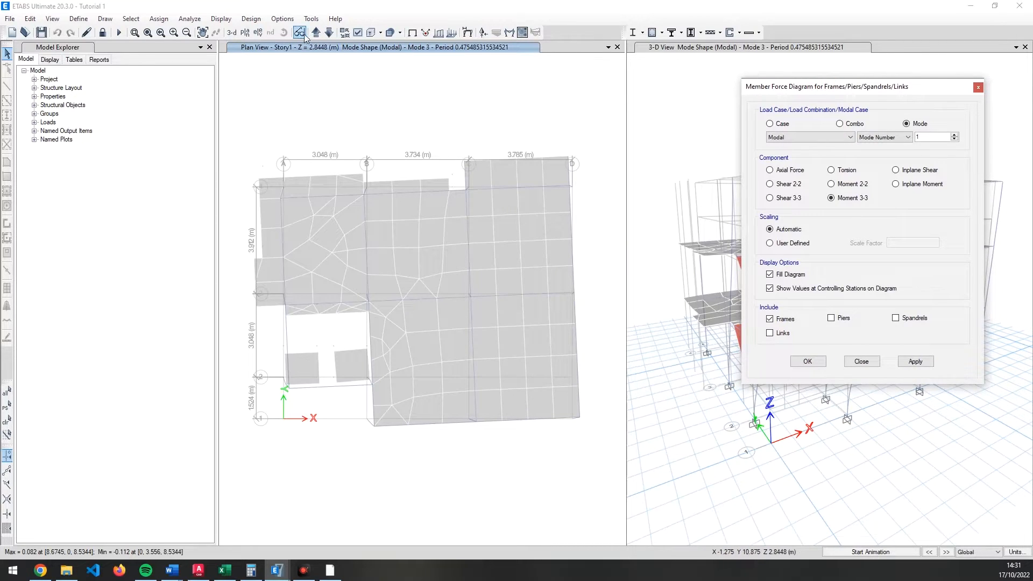
left_click(258, 34)
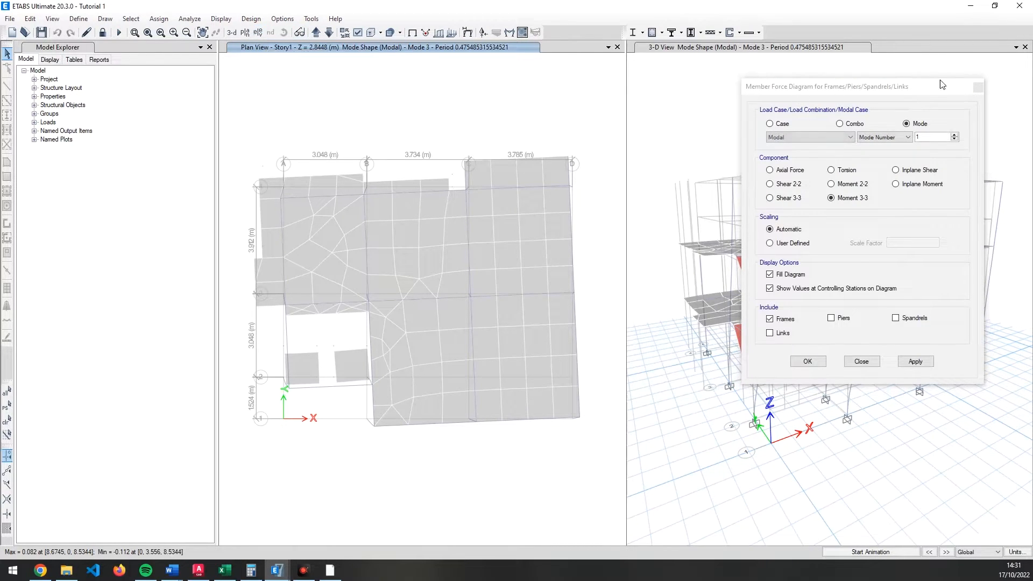
left_click(979, 86)
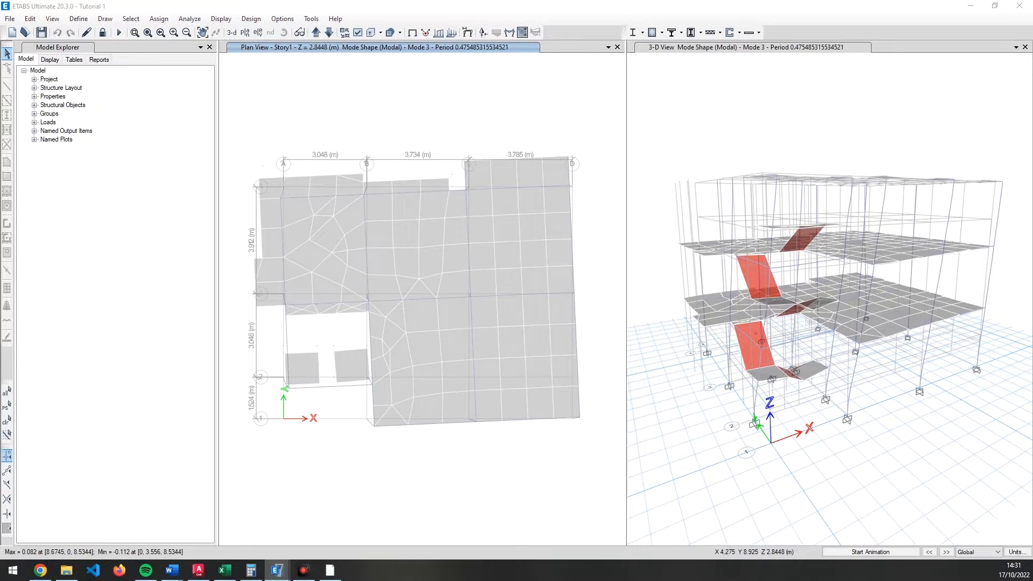
- Switch the plan view window to the elevation along grid line A
key("ctrl+shift+F2")
left_click_drag(319, 99, 629, 82)
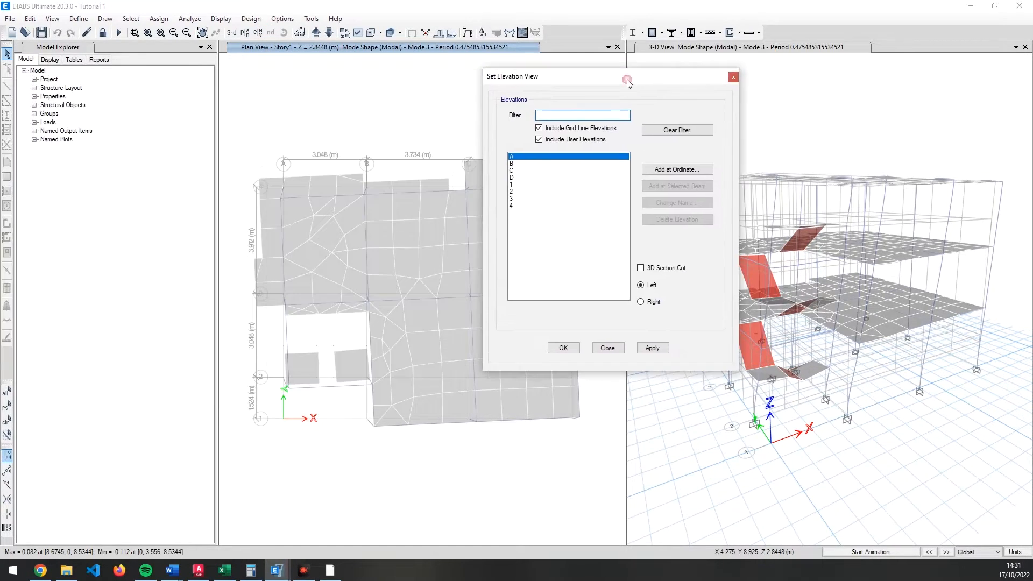
left_click(653, 348)
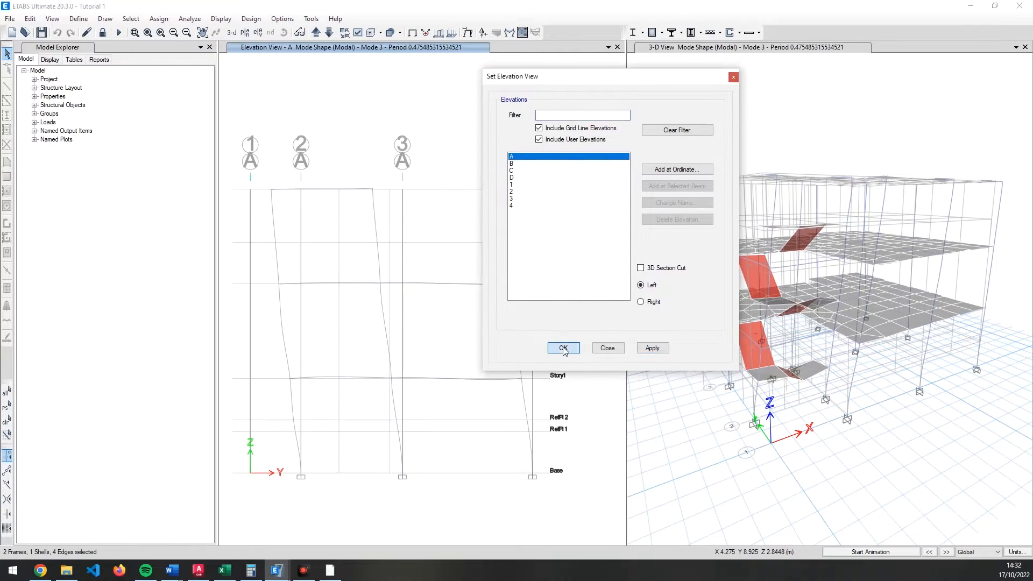
left_click(563, 348)
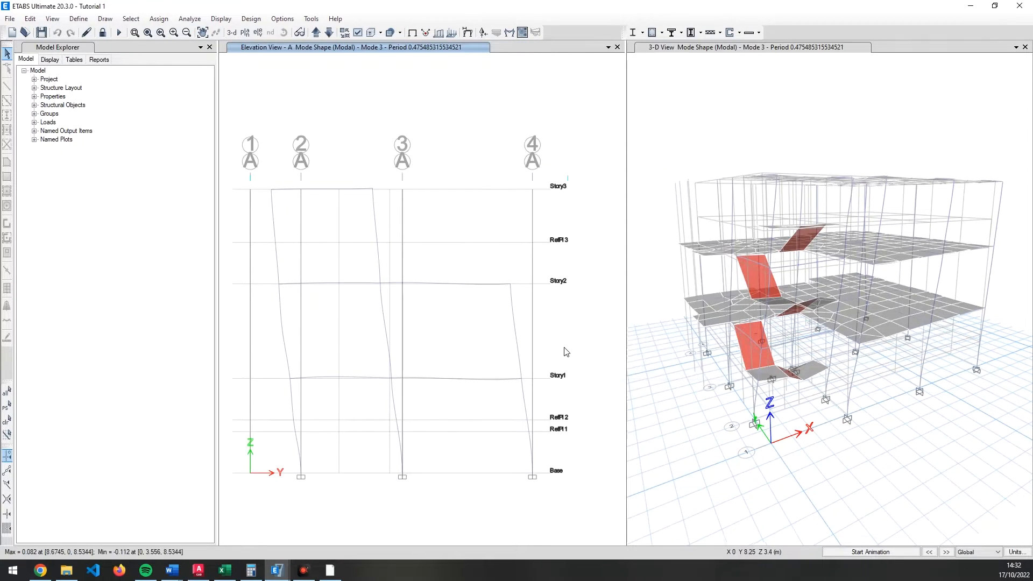
- Display the frame Moment 3-3 diagrams for the 1.2DL+1.5LL combination in elevation A
left_click(509, 33)
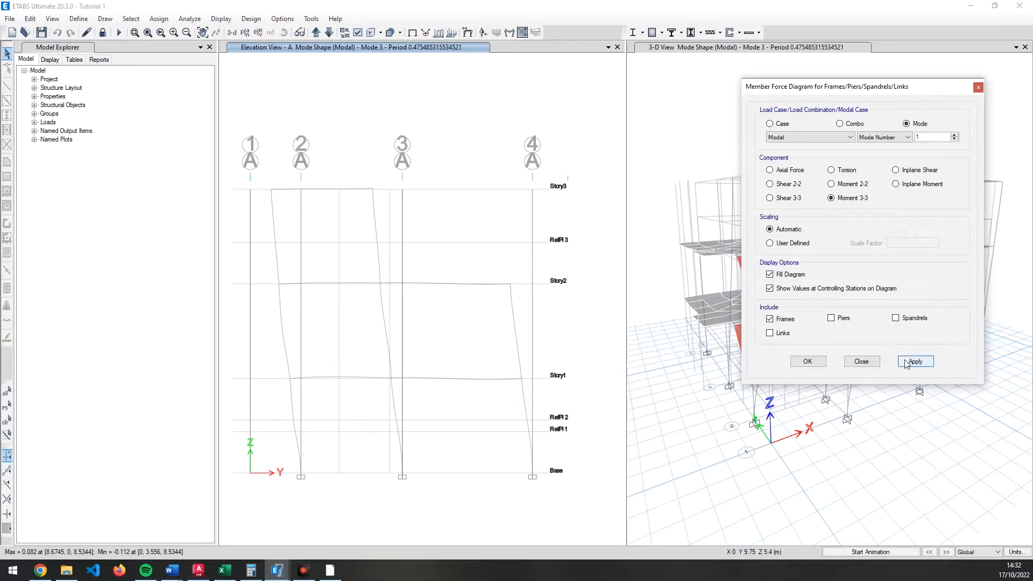
left_click(839, 124)
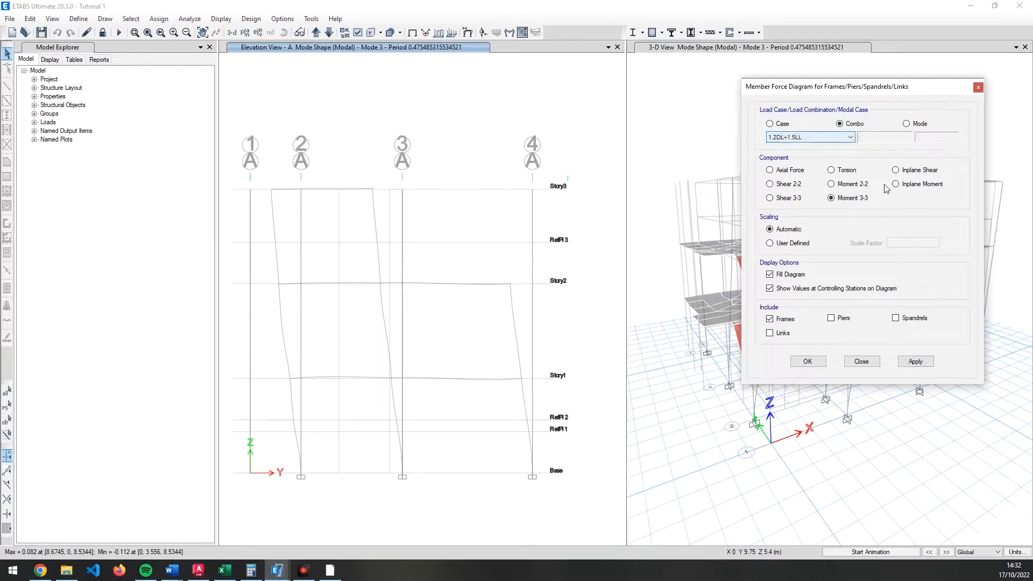
left_click(915, 361)
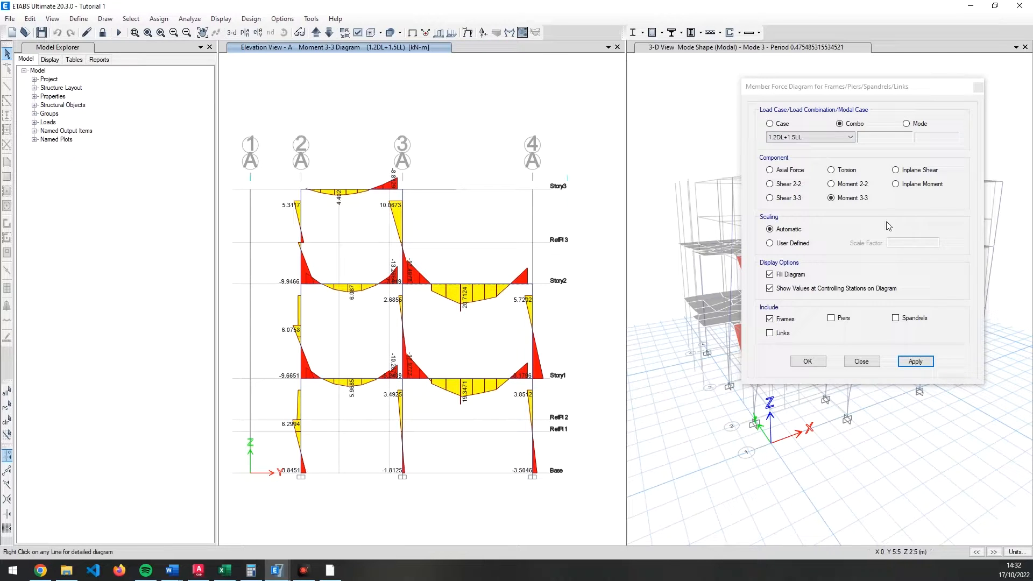
- Display the Shear 2-2 and then the Axial Force diagrams for 1.2DL+1.5LL in elevation A, and accept the diagram settings
left_click(789, 184)
left_click(915, 361)
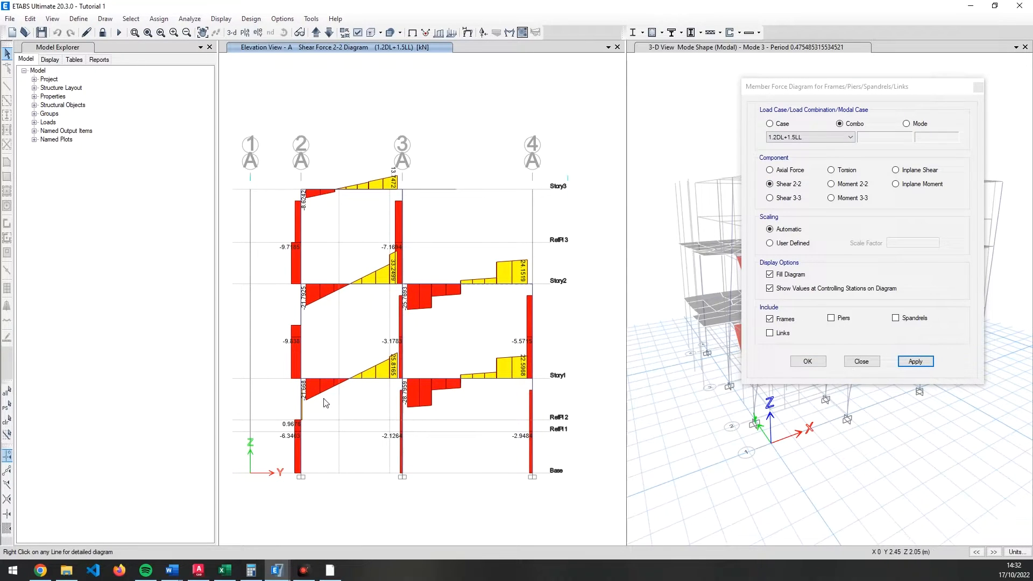
left_click(784, 171)
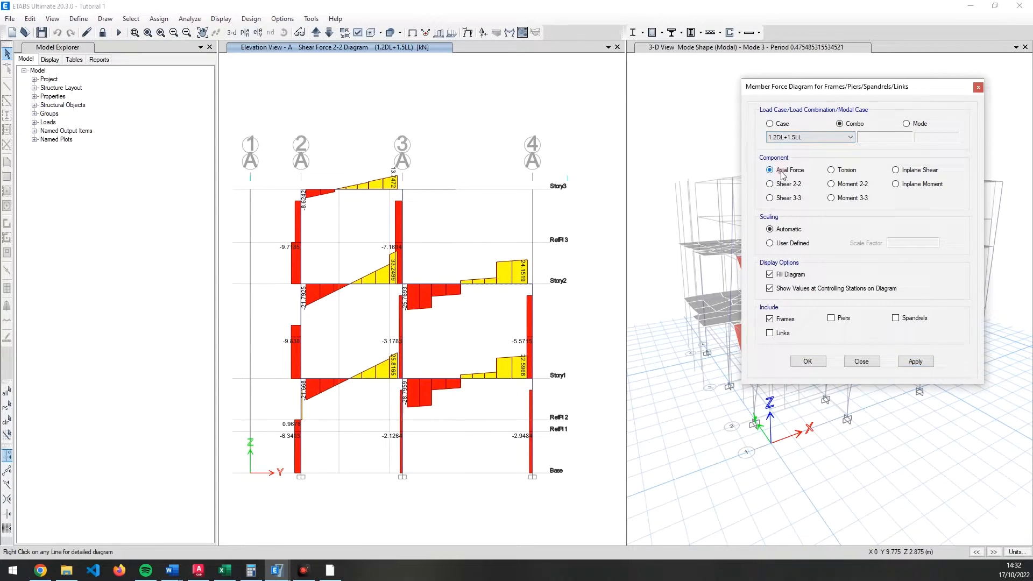
left_click(917, 361)
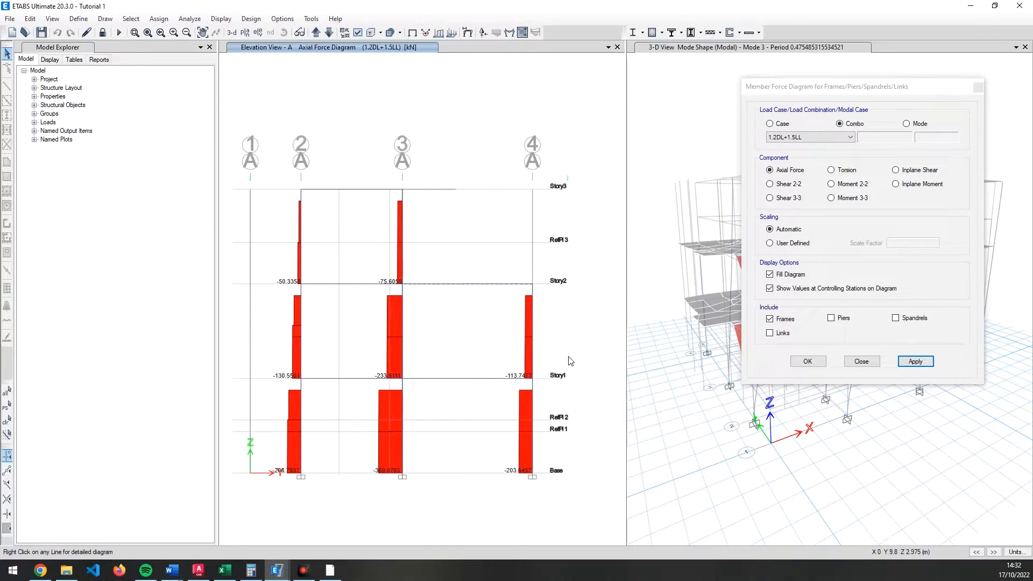
left_click(810, 360)
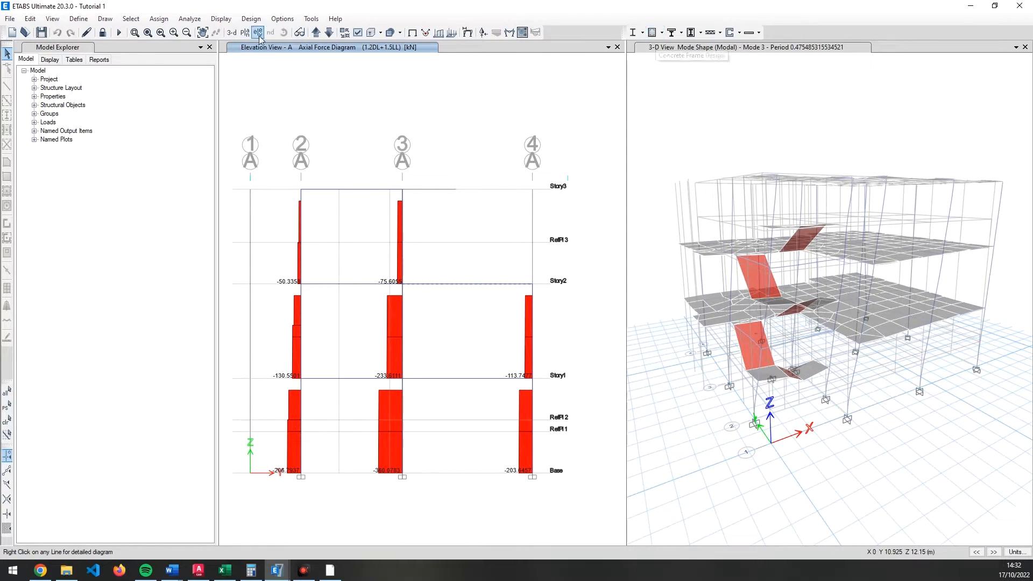
- Choose IS 456:2000 as the concrete frame design code, review the remaining design preferences, and accept them
left_click(662, 33)
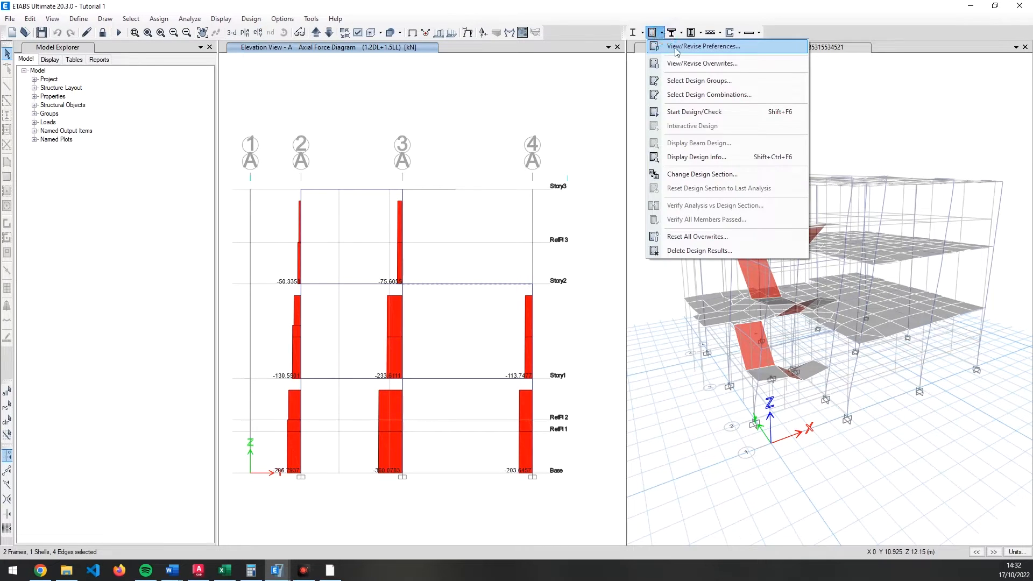
left_click(675, 48)
left_click_drag(667, 48, 609, 53)
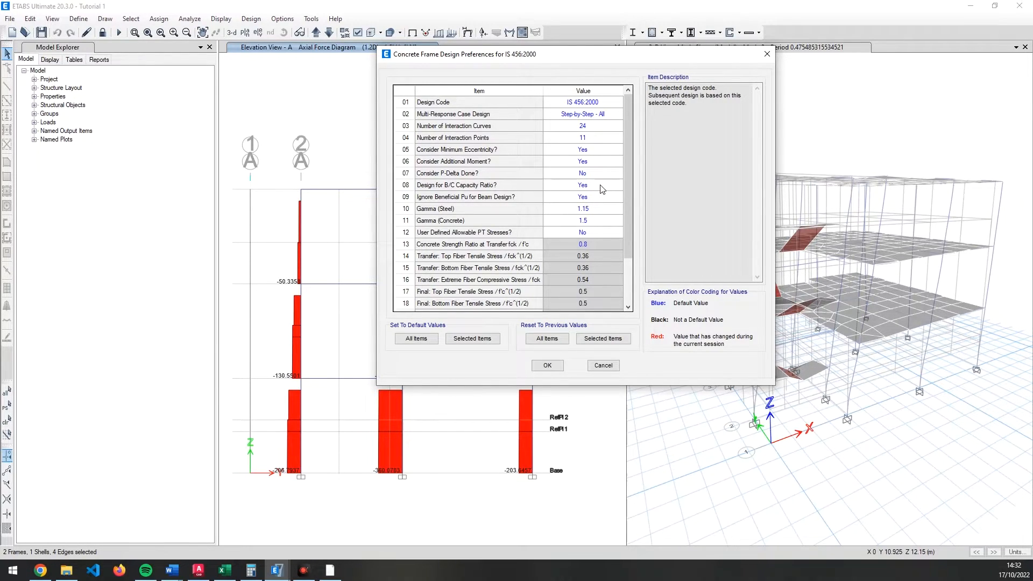
left_click(604, 103)
left_click(617, 103)
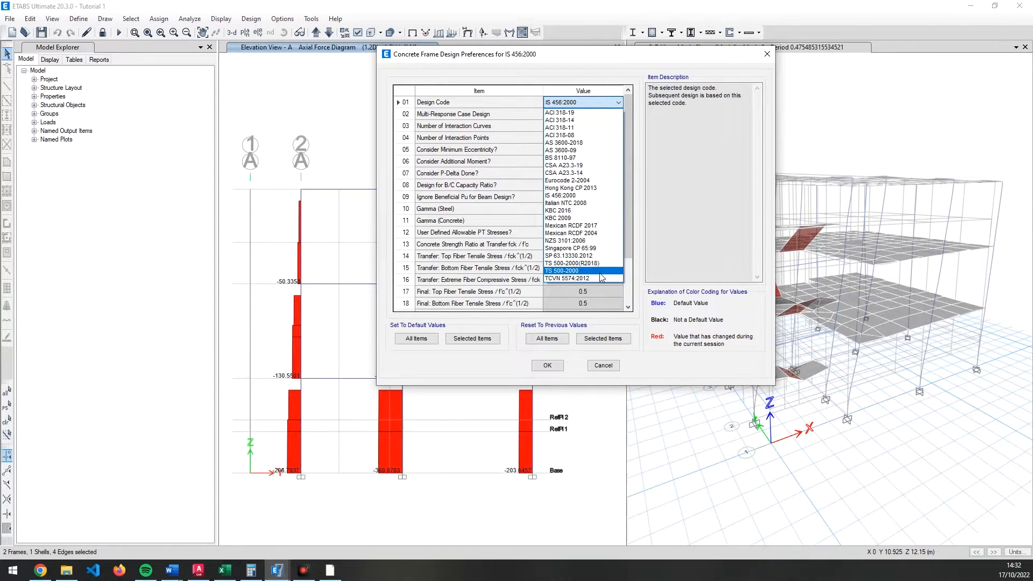
left_click(591, 196)
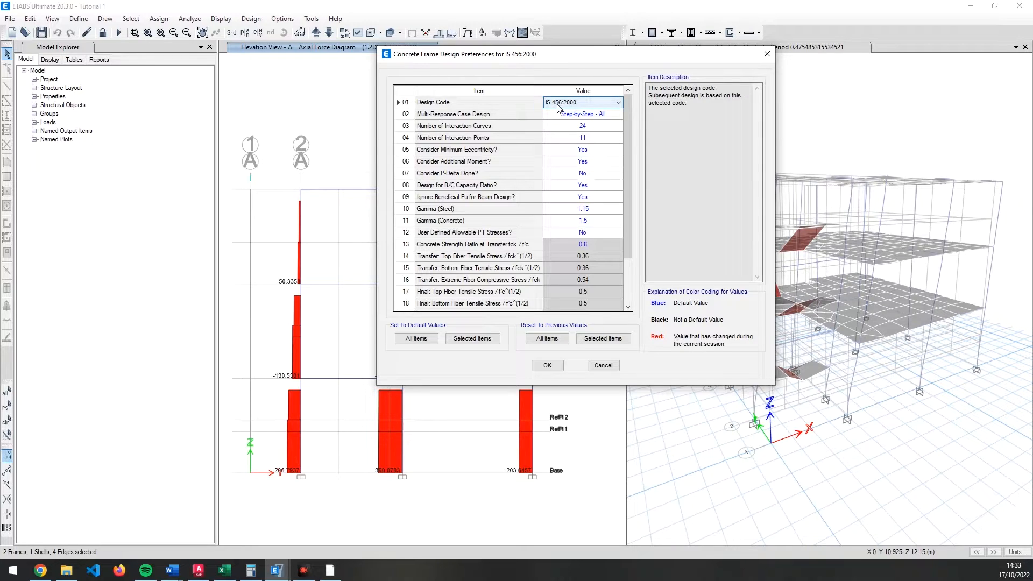
left_click(601, 120)
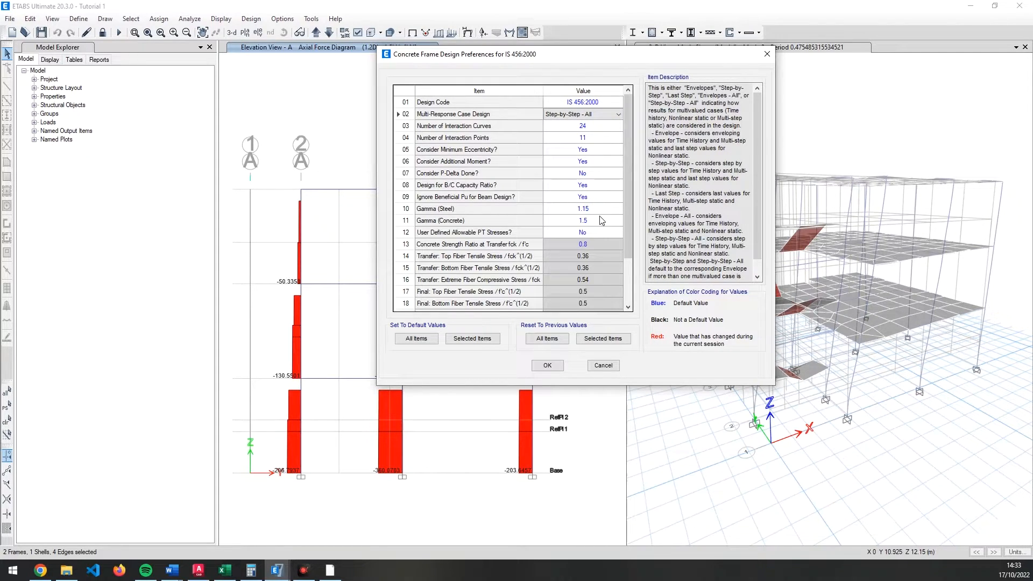
left_click_drag(628, 248, 627, 291)
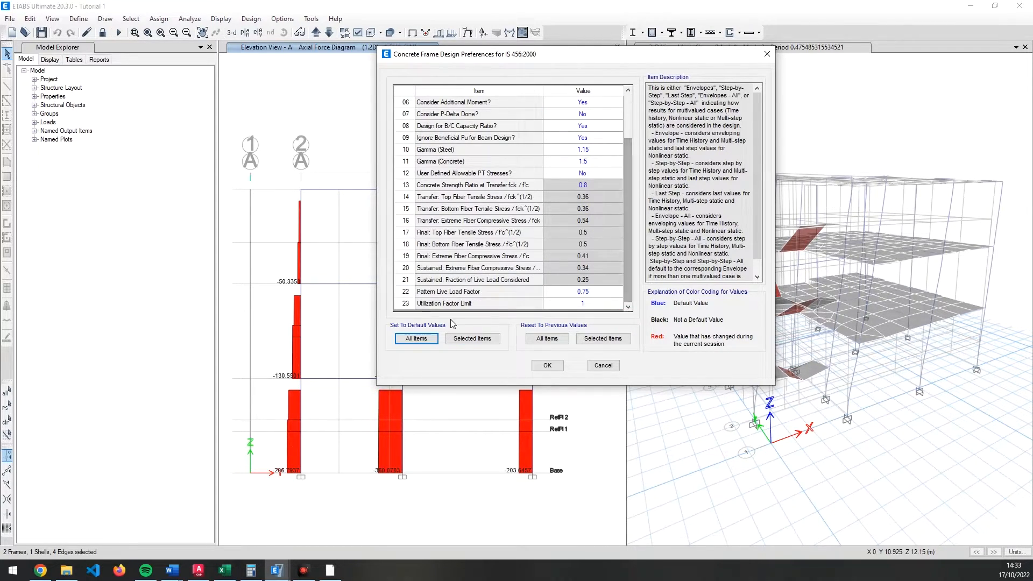
left_click(547, 365)
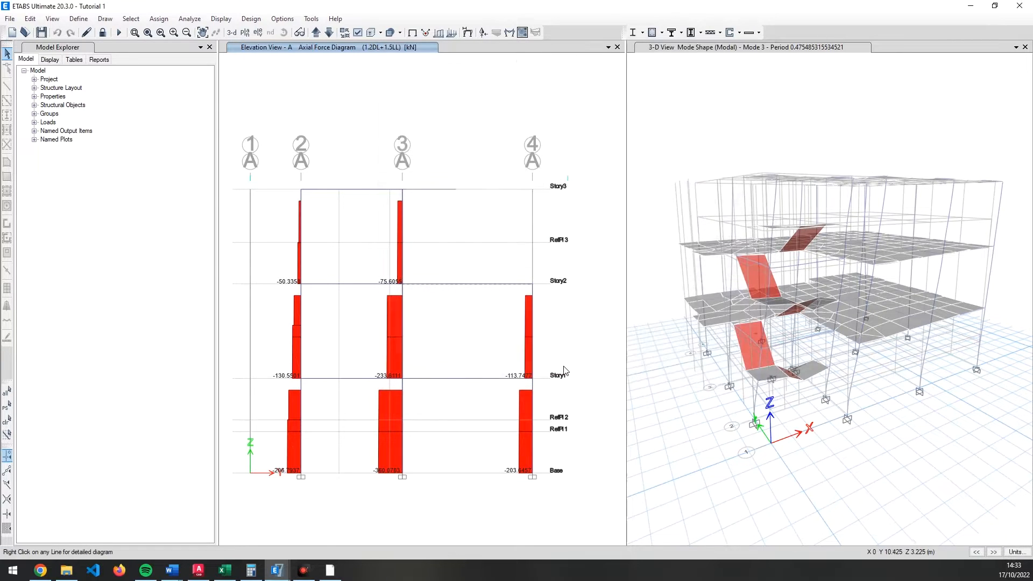
- Review the strength load combinations selected for concrete frame design and accept the selection
left_click(662, 33)
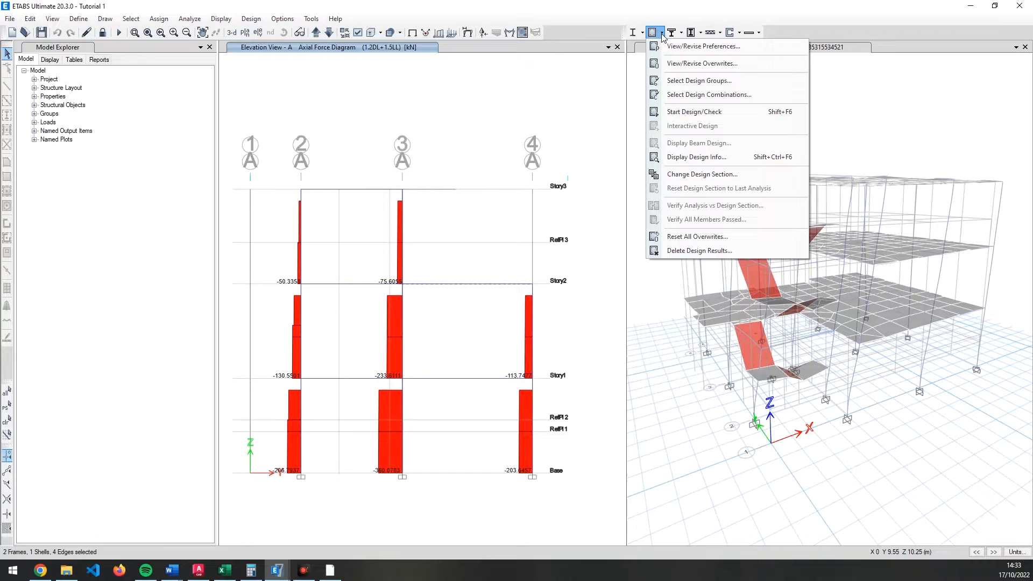
left_click(683, 96)
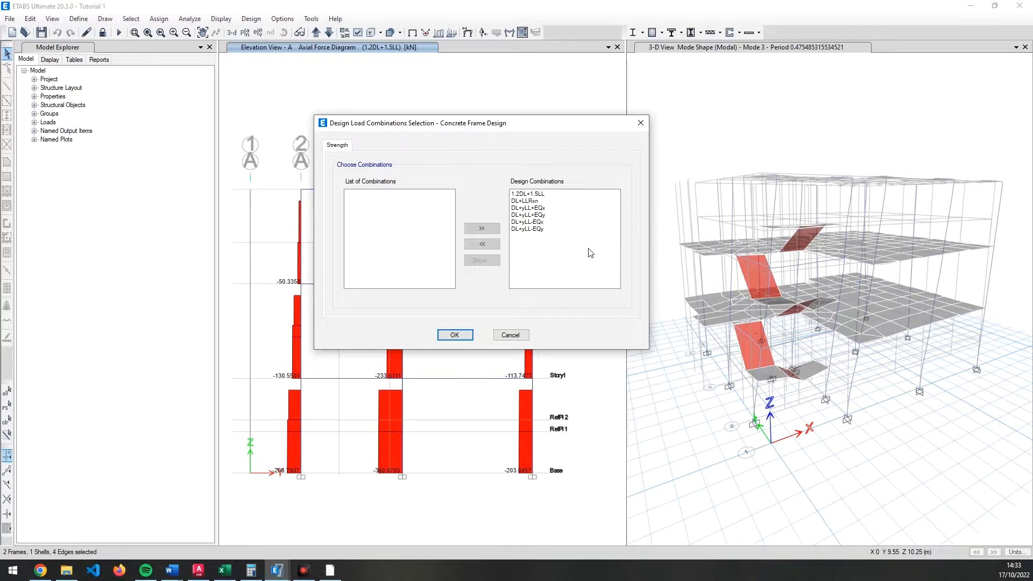
left_click(455, 334)
left_click(663, 32)
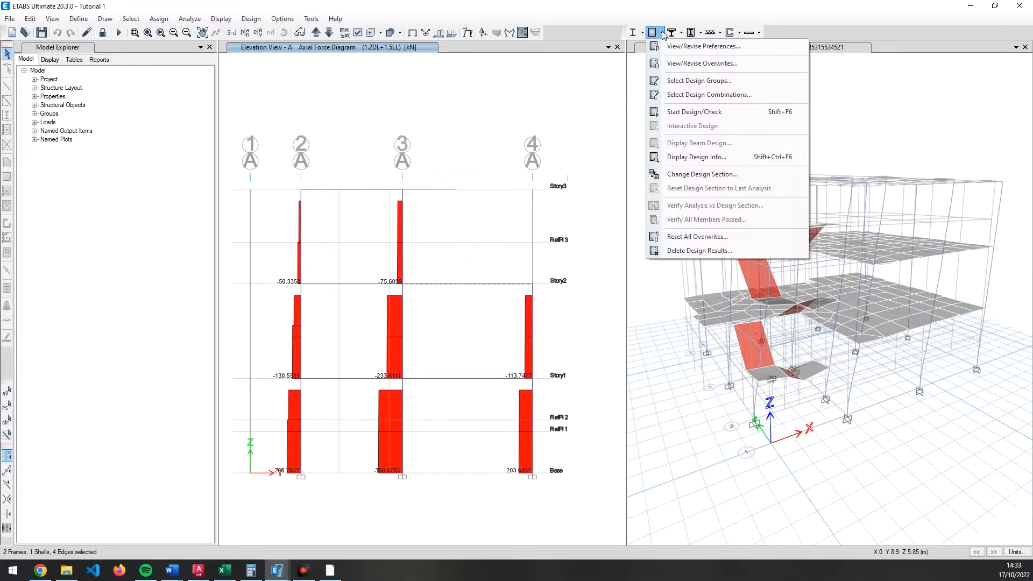
key("Escape")
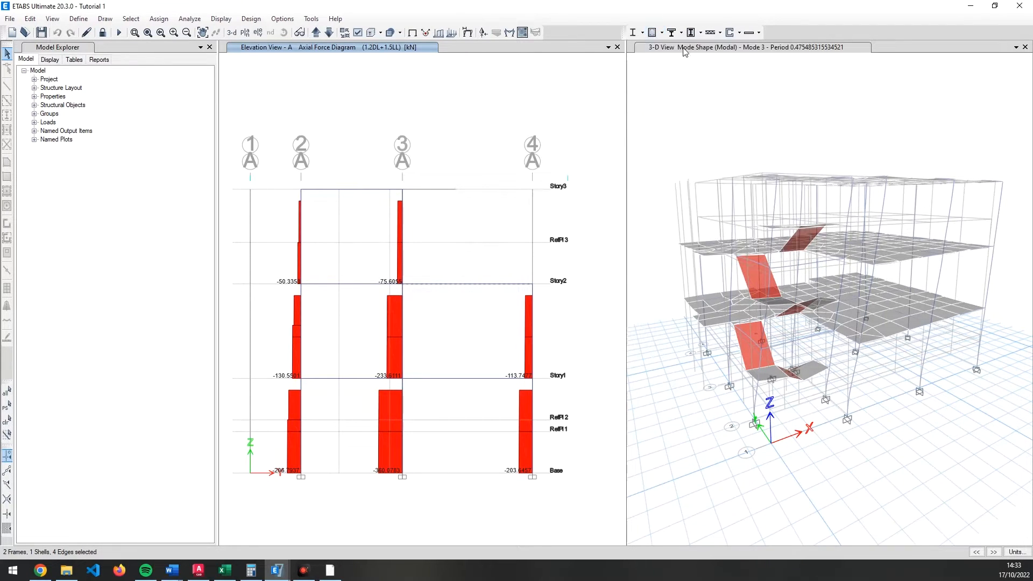
left_click(661, 33)
left_click(661, 30)
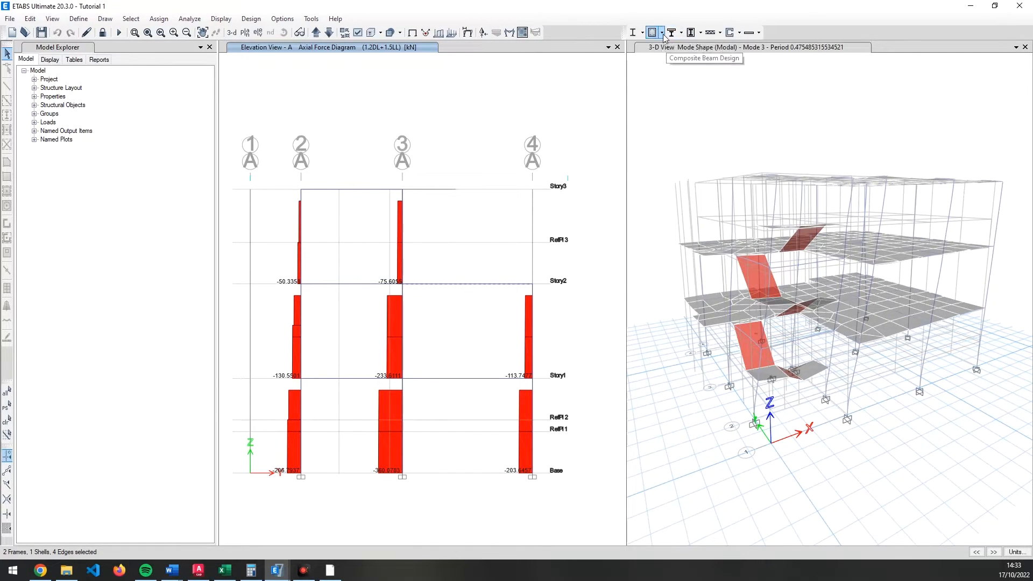
left_click(661, 33)
left_click(408, 110)
left_click(252, 19)
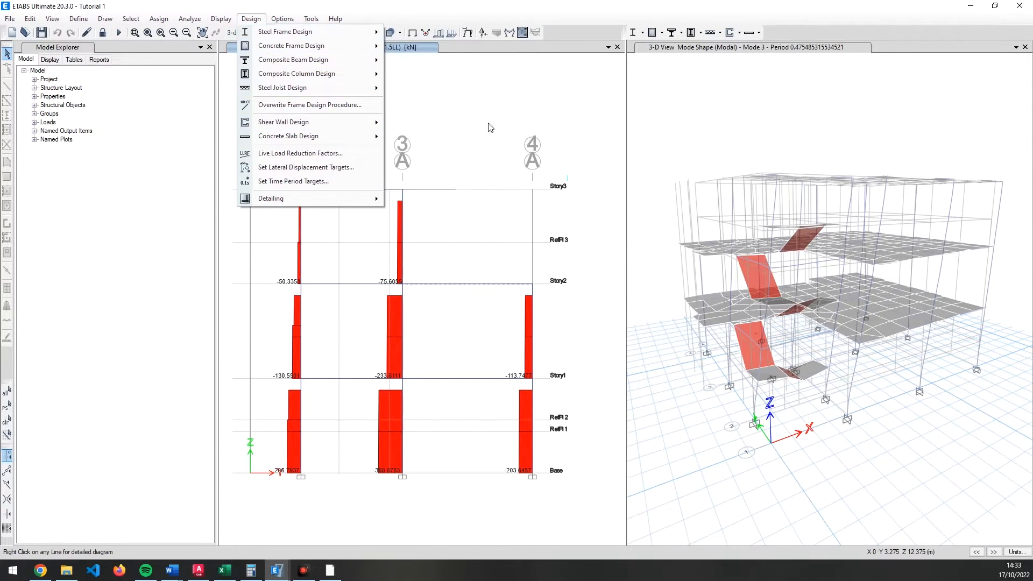
mouse_move(325, 50)
left_click(585, 65)
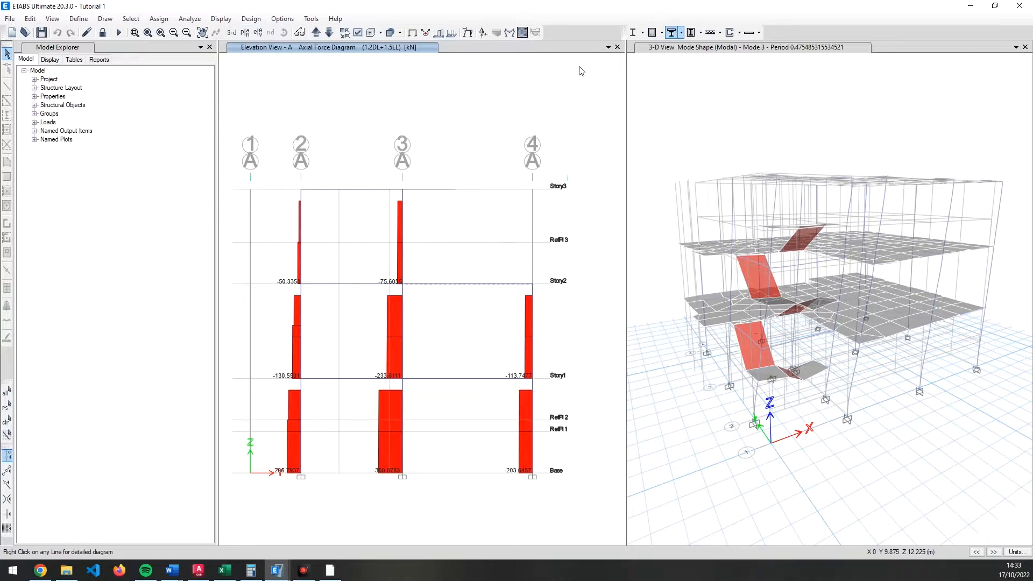
left_click(662, 33)
left_click(606, 70)
- Look at the concrete frame design results display options and close them without applying anything
left_click(663, 34)
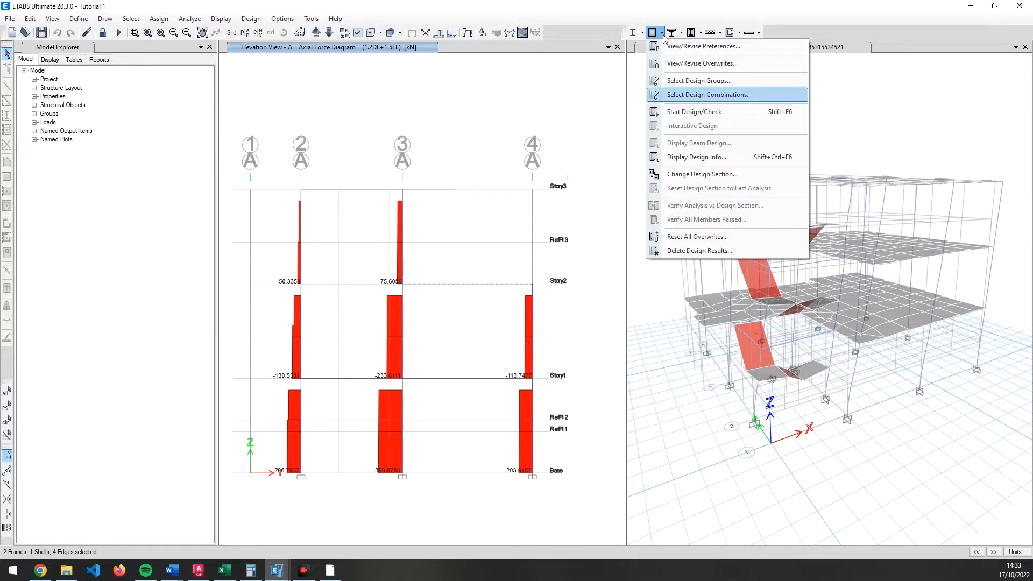
left_click(716, 157)
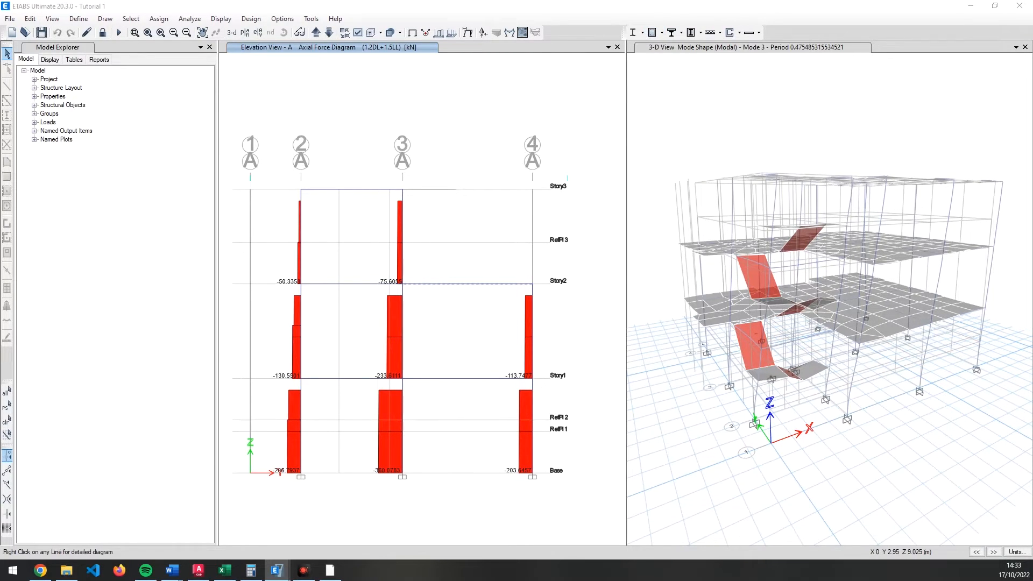
left_click_drag(456, 106, 662, 96)
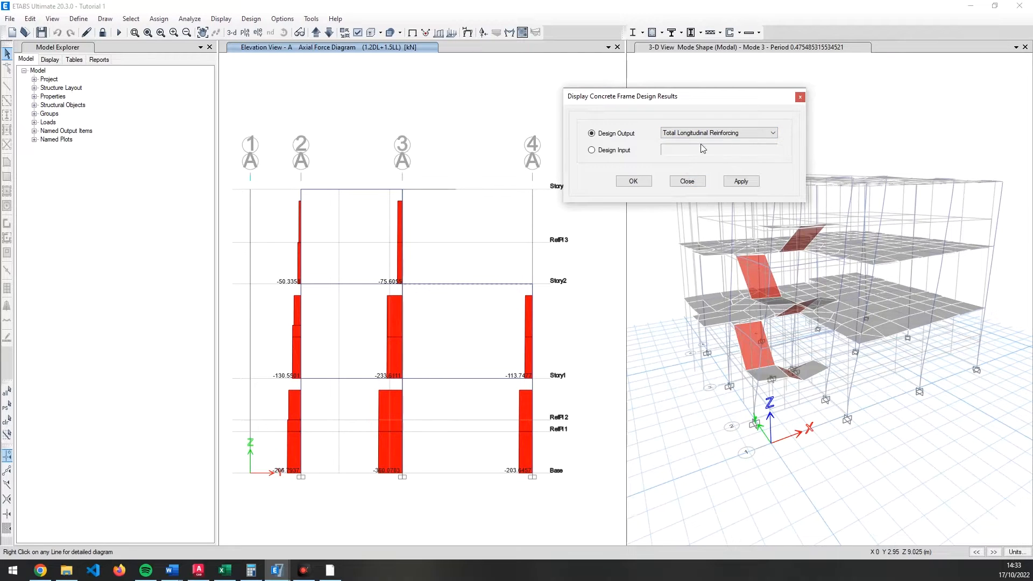
left_click(688, 181)
- Run the concrete frame design check and inspect the longitudinal reinforcement of members in elevation A
left_click(663, 33)
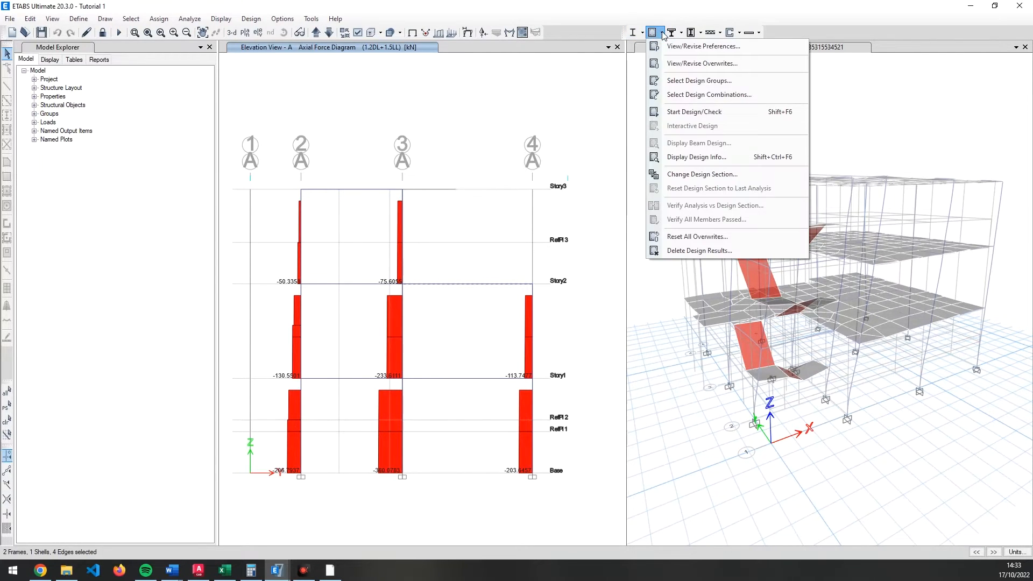
left_click(692, 109)
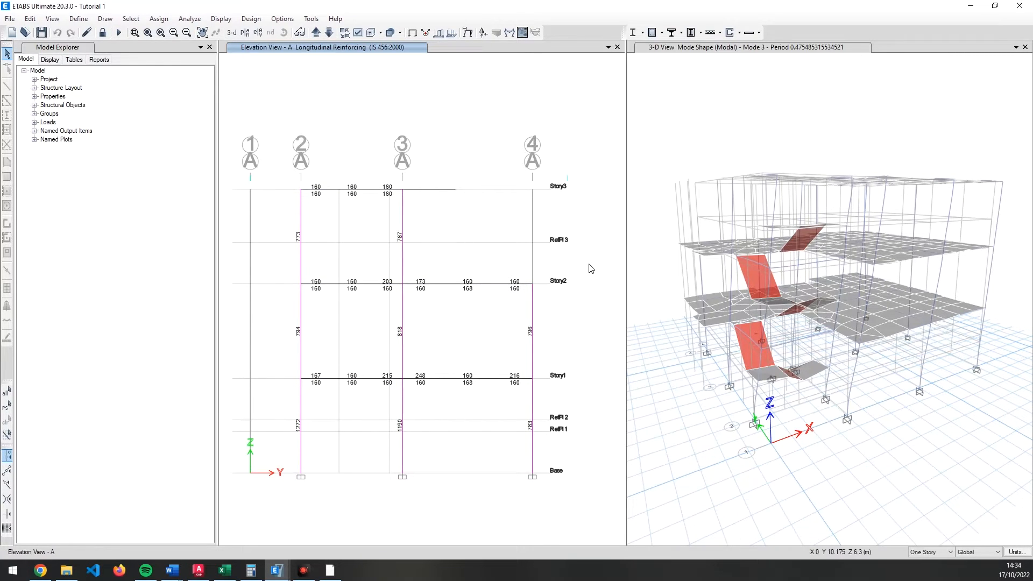
mouse_move(399, 235)
mouse_move(413, 290)
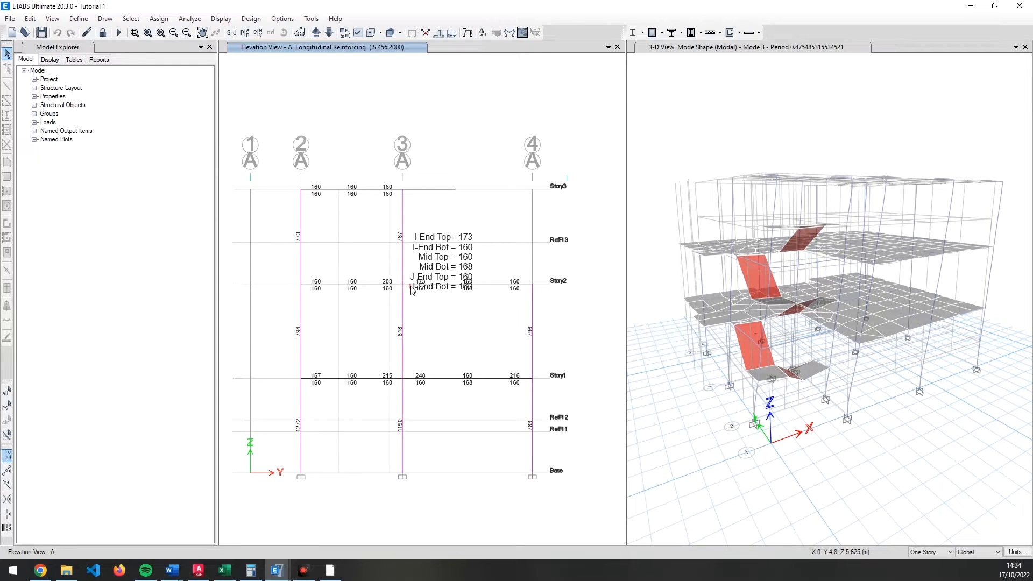
- Display the Total Longitudinal Reinforcing design output in elevation A
left_click(663, 33)
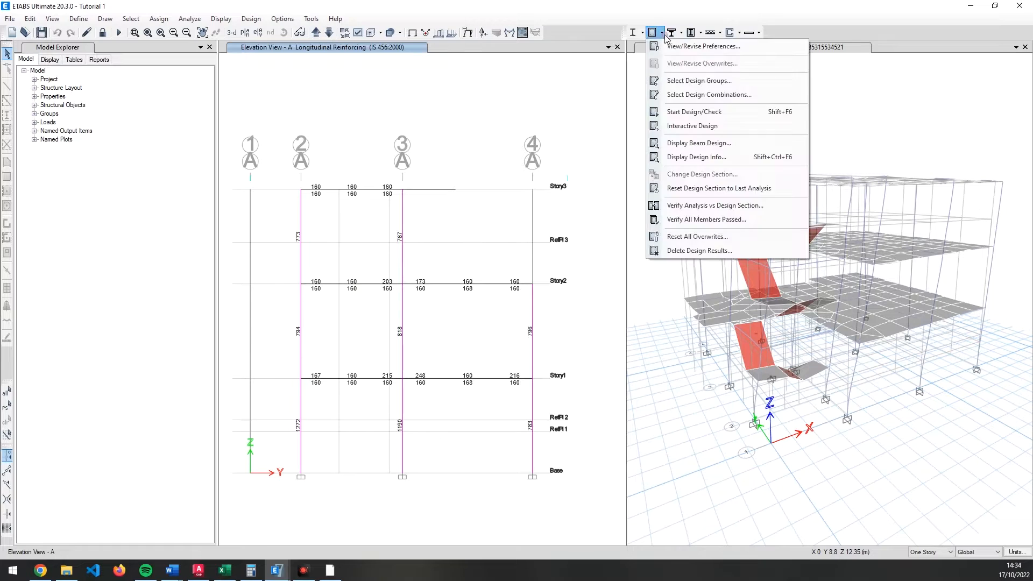
left_click(719, 158)
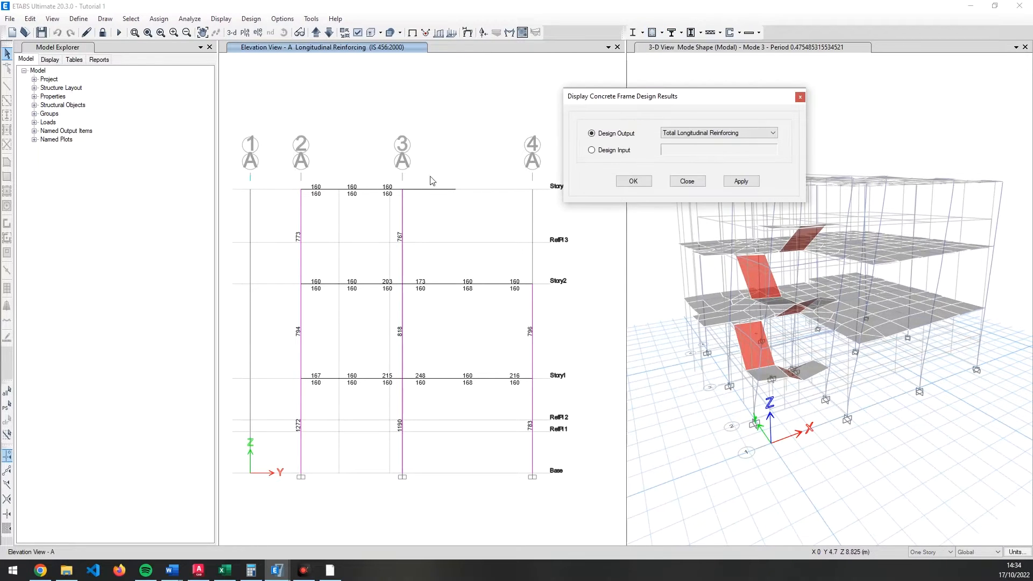
left_click(742, 182)
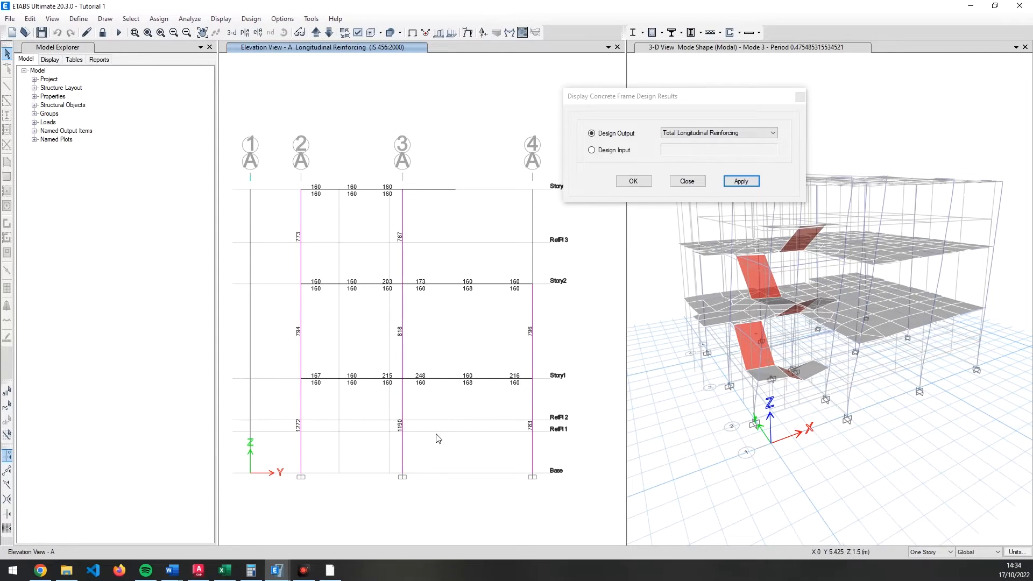
middle_click_drag(451, 417, 431, 404)
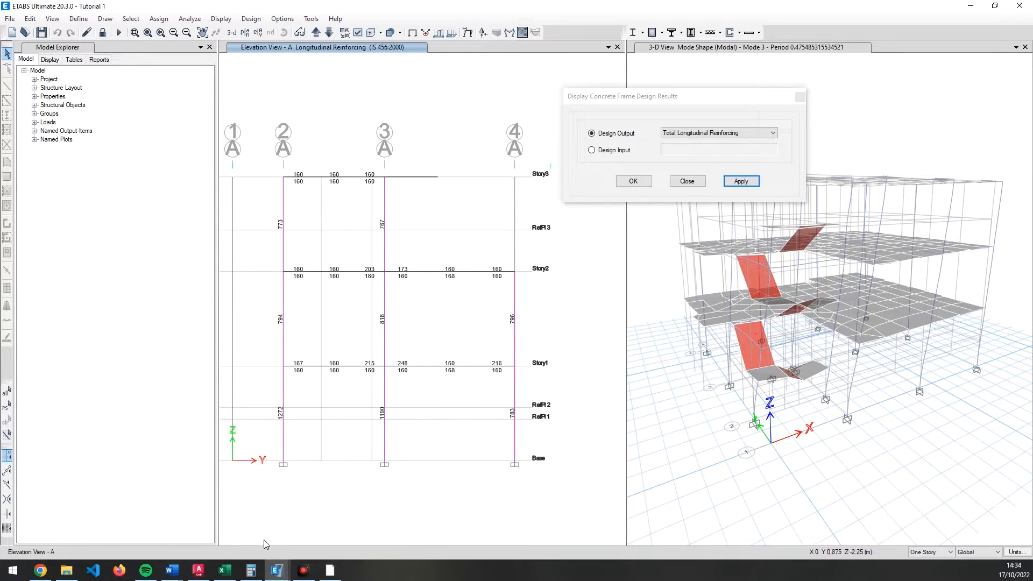
- Switch to the Base shear calc workbook in Excel and arrange it side by side with ETABS
left_click(225, 570)
left_click_drag(663, 254, 1032, 167)
left_click(210, 93)
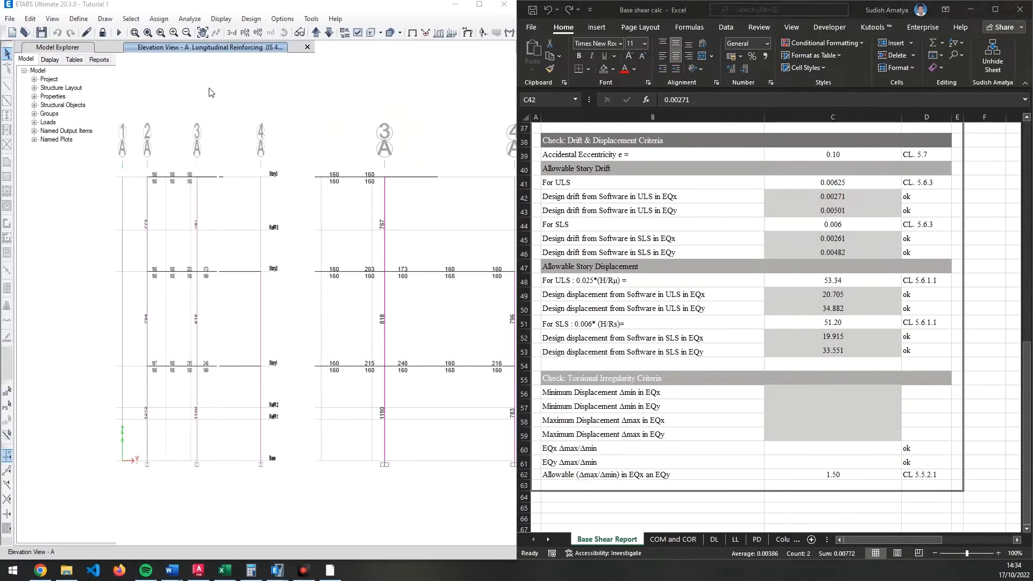
- Show the workbook's Column sheet, and close the concrete frame design results dialog over the elevation A view
right_click(541, 539)
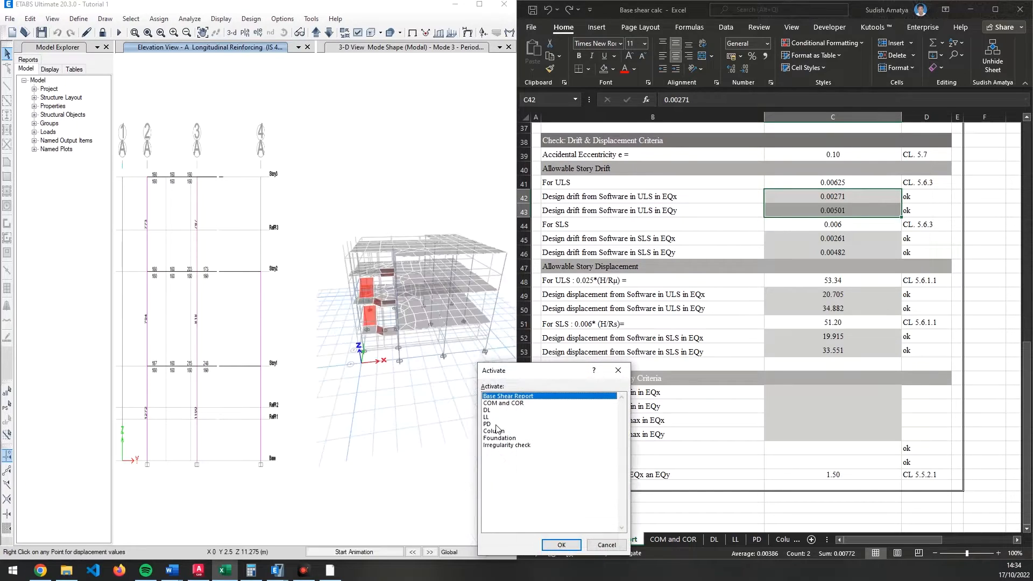
left_click(493, 431)
left_click(562, 545)
left_click(457, 382)
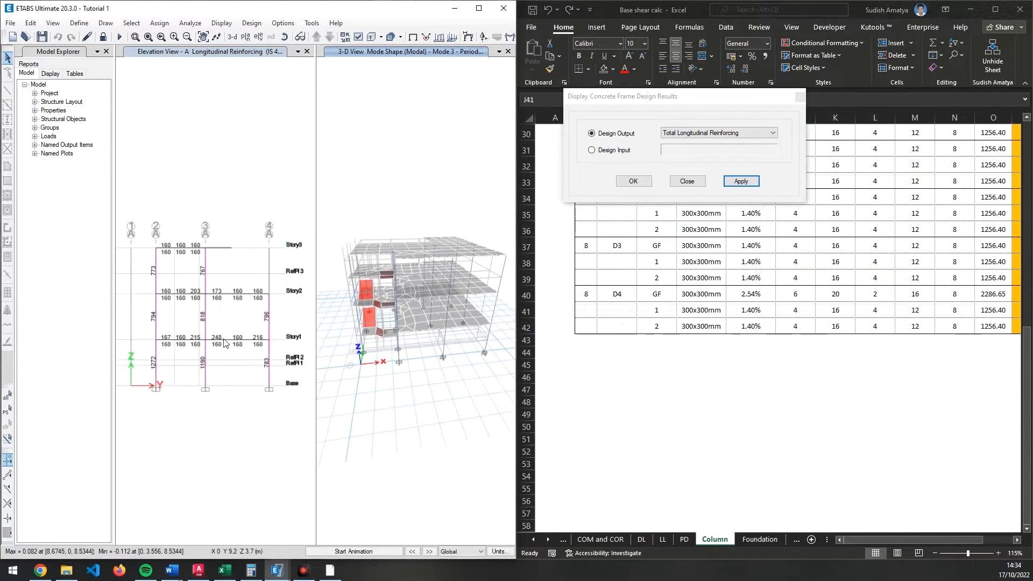
left_click(224, 340)
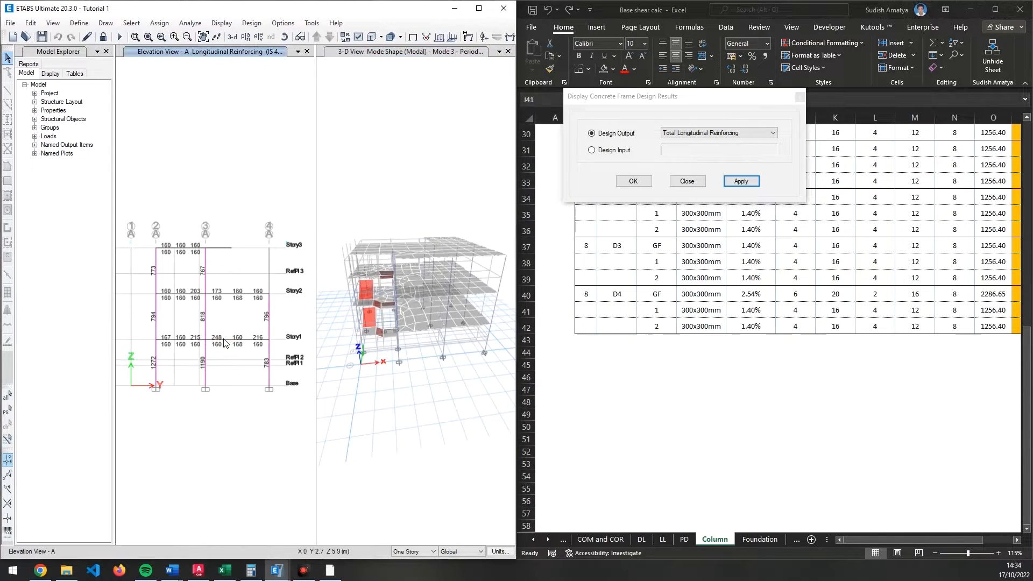
left_click(678, 182)
- Examine the Rebar Combination table's provided and required steel areas and the bar numbers and diameters in row 6
scroll(763, 447, "up", 10)
left_click_drag(915, 539, 949, 529)
left_click(892, 200)
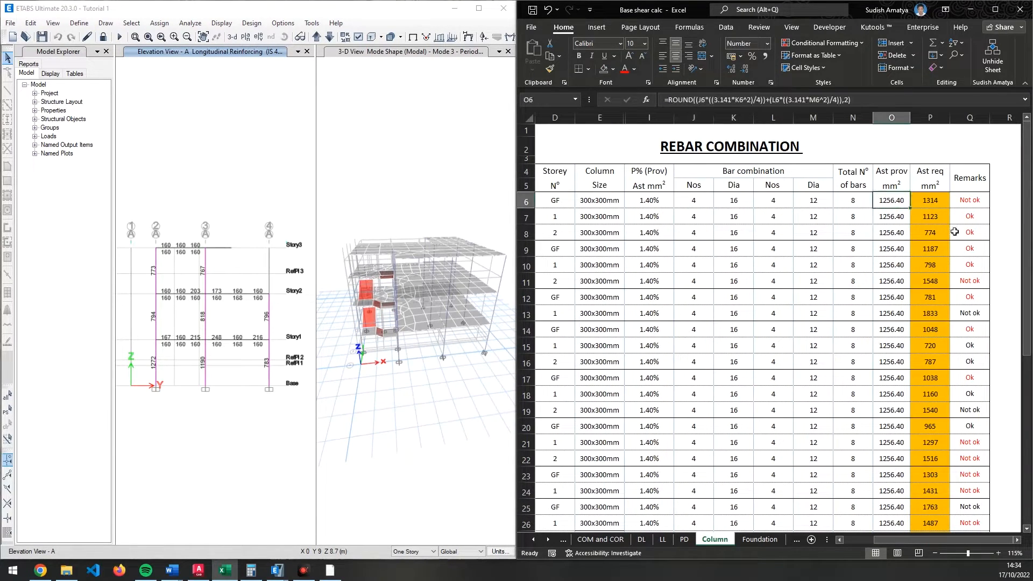
key("Right")
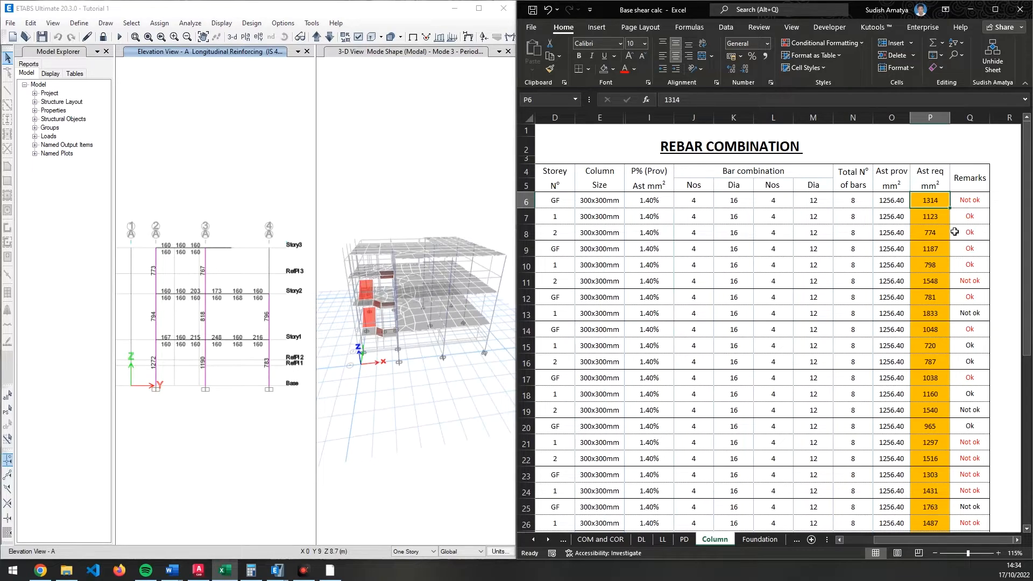
key("Down")
key("Down")
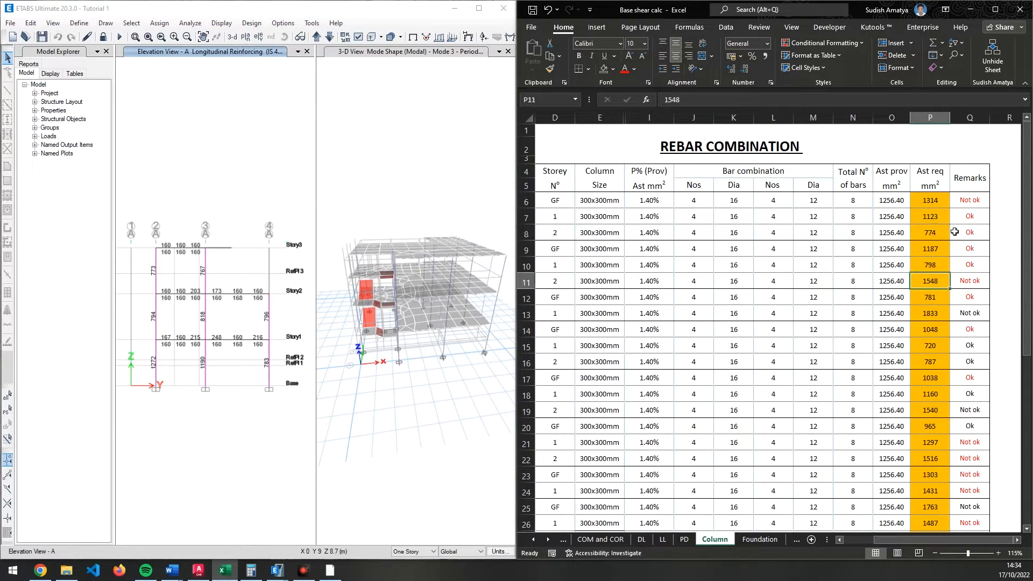
key("Up")
key("Up")
key("Up")
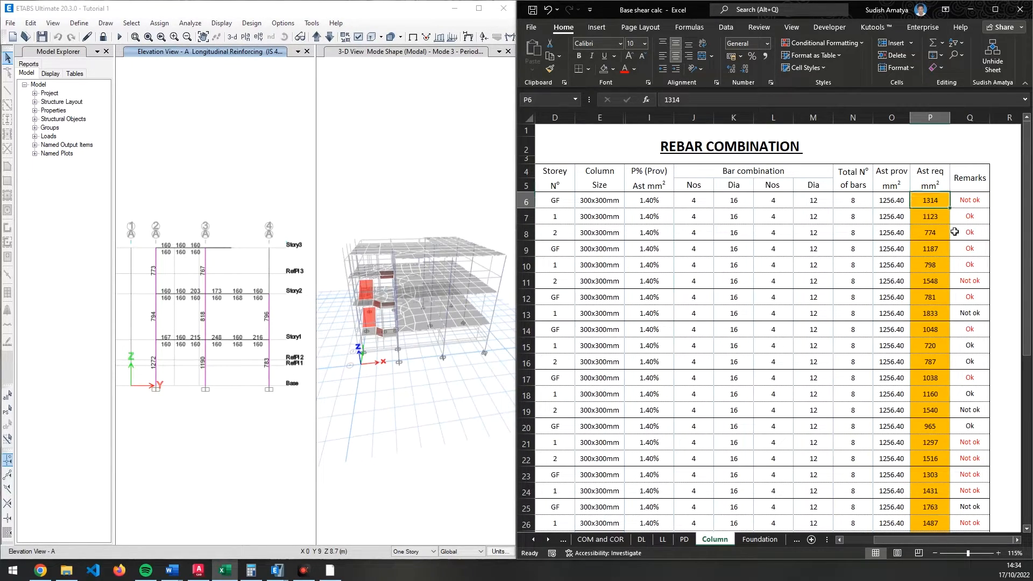
key("Left")
key("Left")
key("Left")
key("Left")
key("Left")
key("Left")
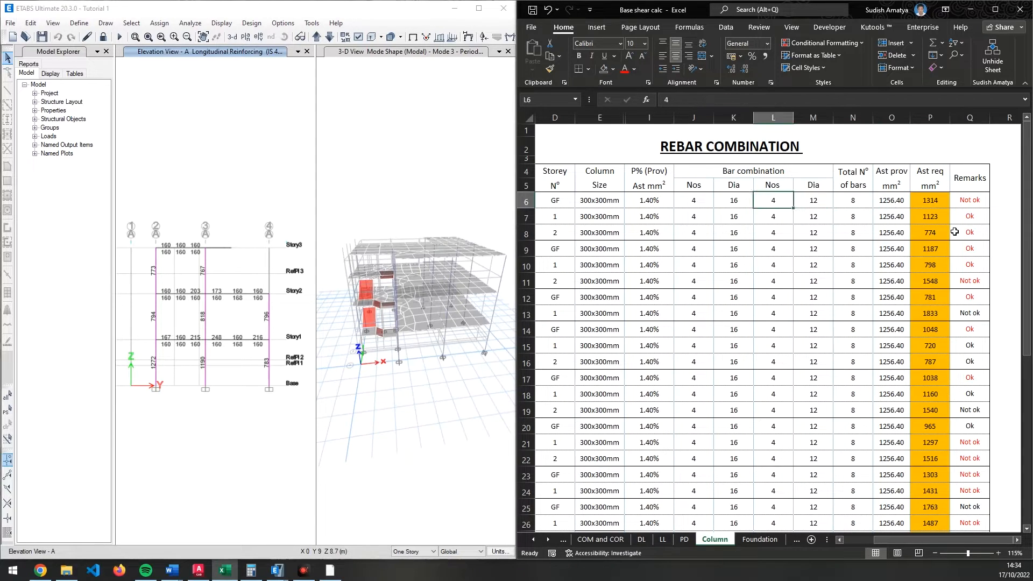
key("Right")
key("Right")
key("Right")
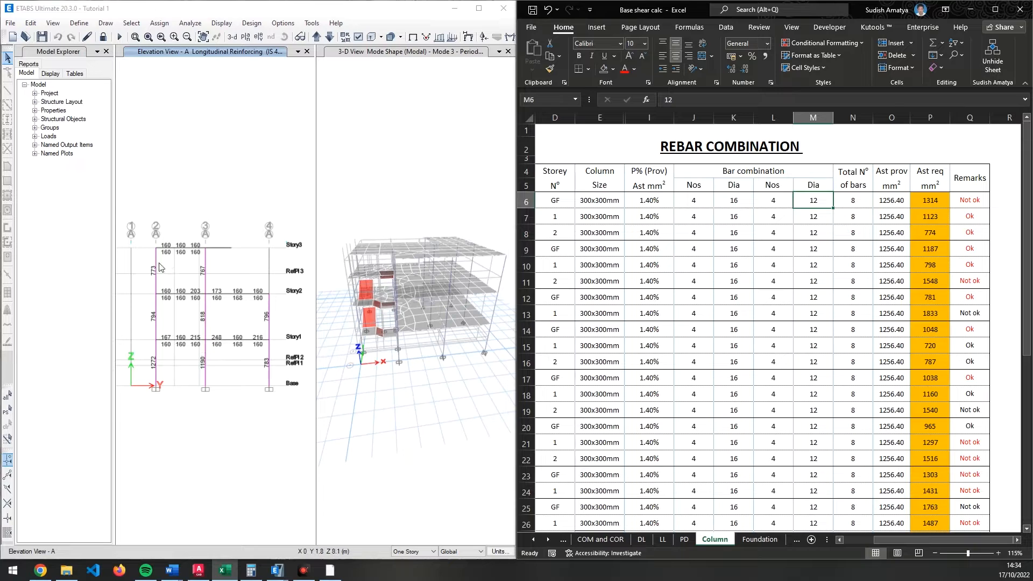
- Set the required steel area (Ast req) of the GF column in row 6 to 1272 mm²
left_click(889, 206)
left_click(925, 205)
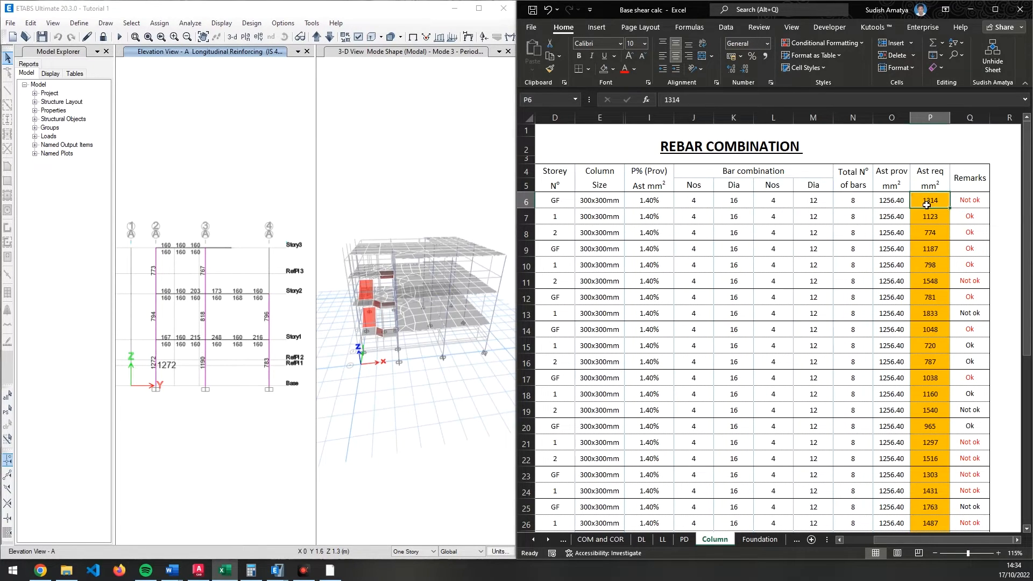
type("1272")
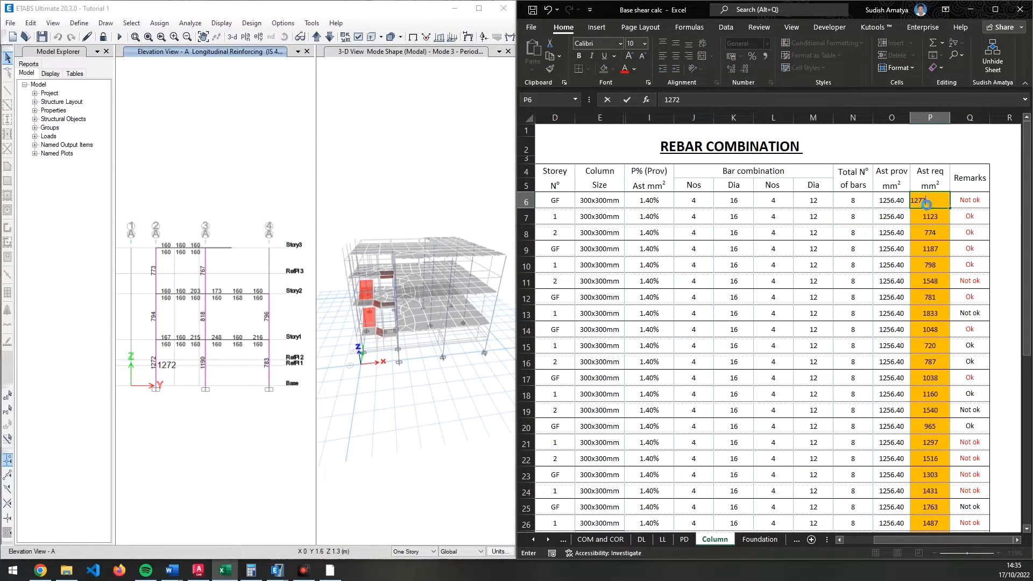
key("Return")
left_click(926, 205)
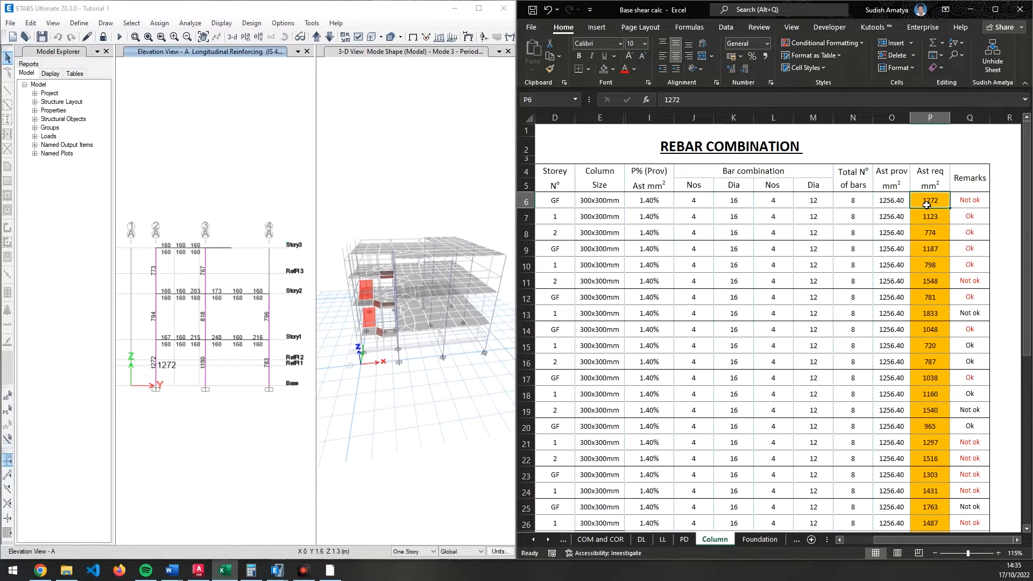
- Examine the Ast prov formula in row 6 and compare its bar combination and provided area with the required area
left_click(897, 203)
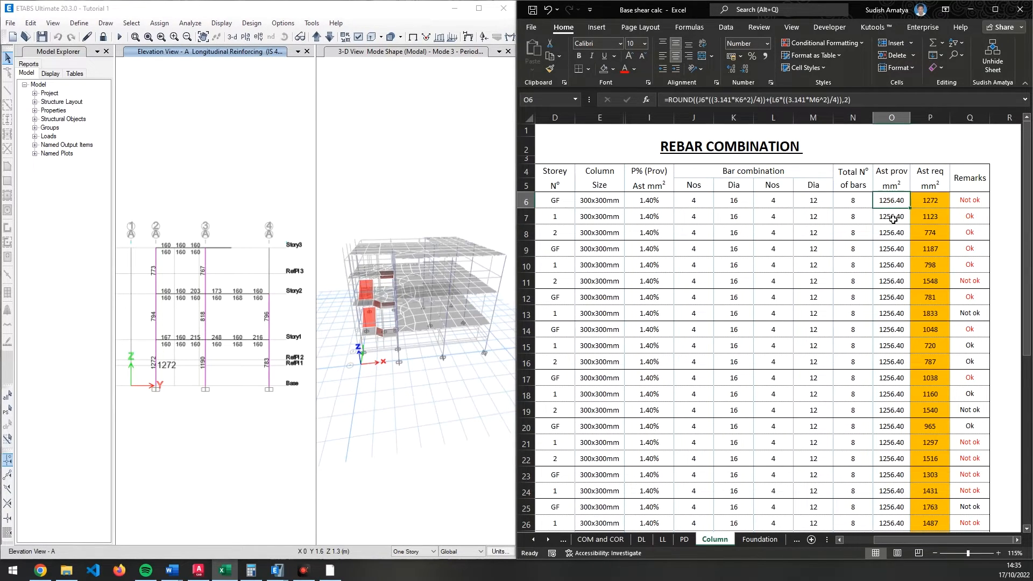
left_click(764, 100)
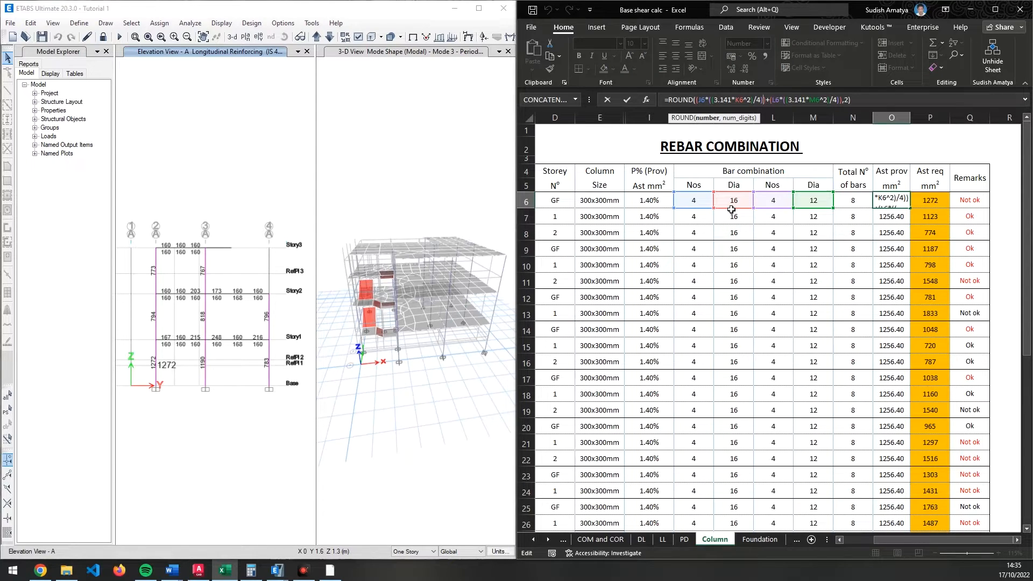
key("Escape")
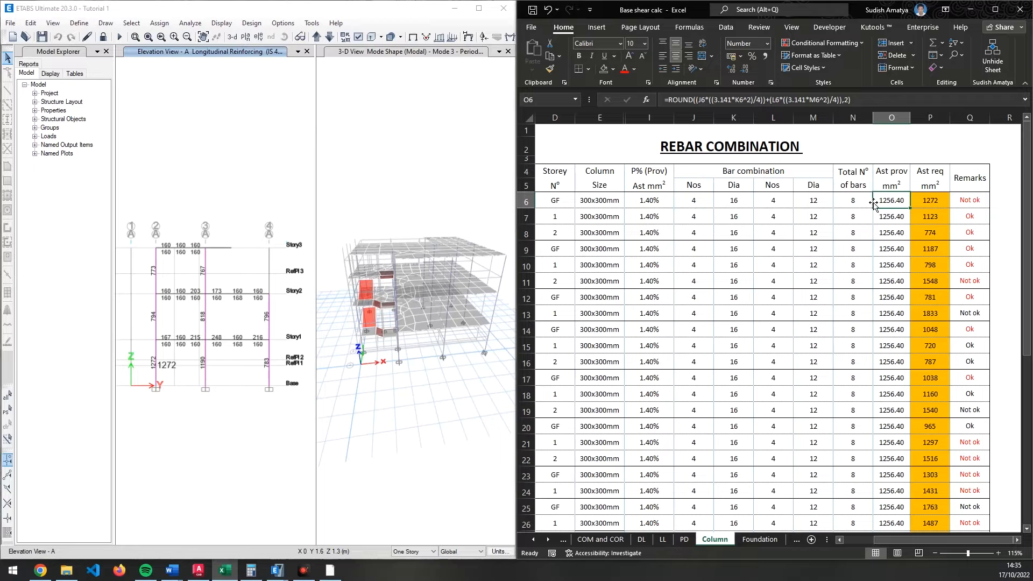
left_click(867, 202)
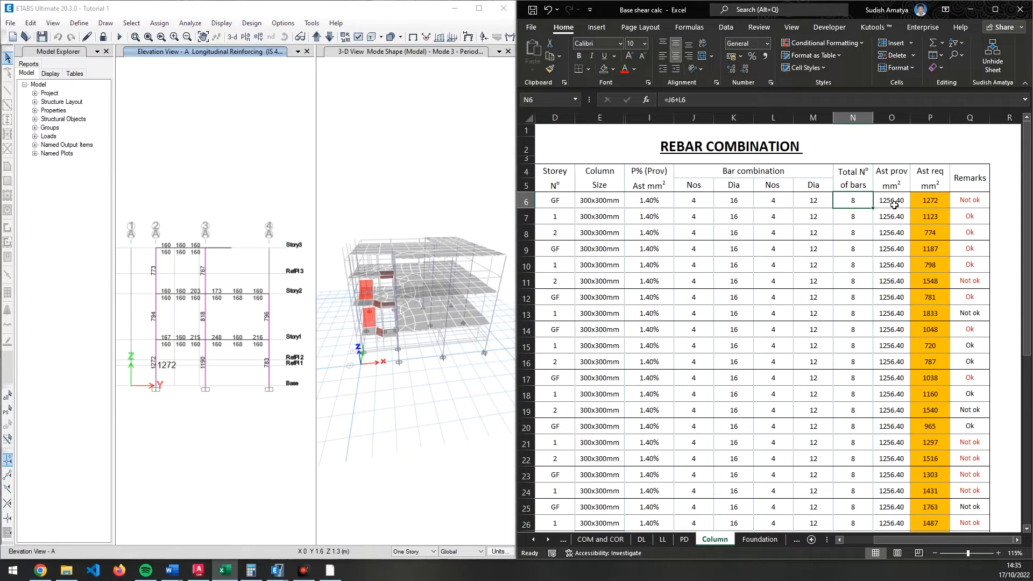
left_click(894, 204)
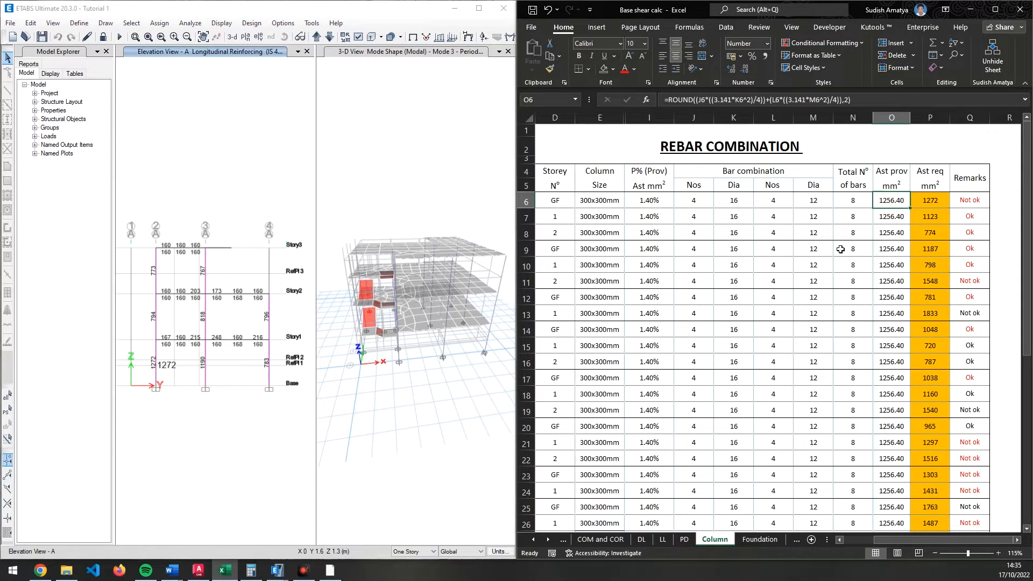
left_click(935, 208)
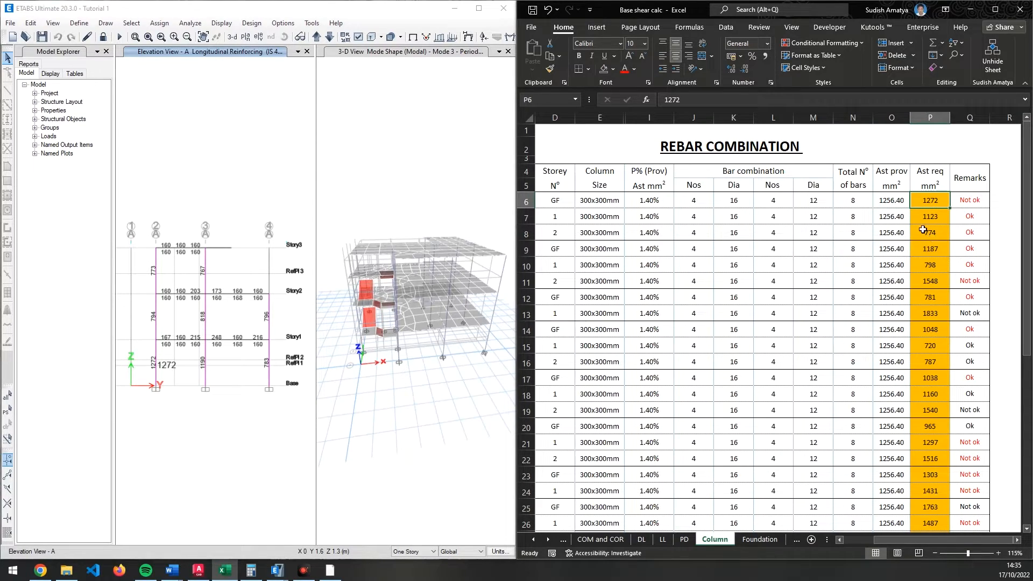
left_click(733, 204)
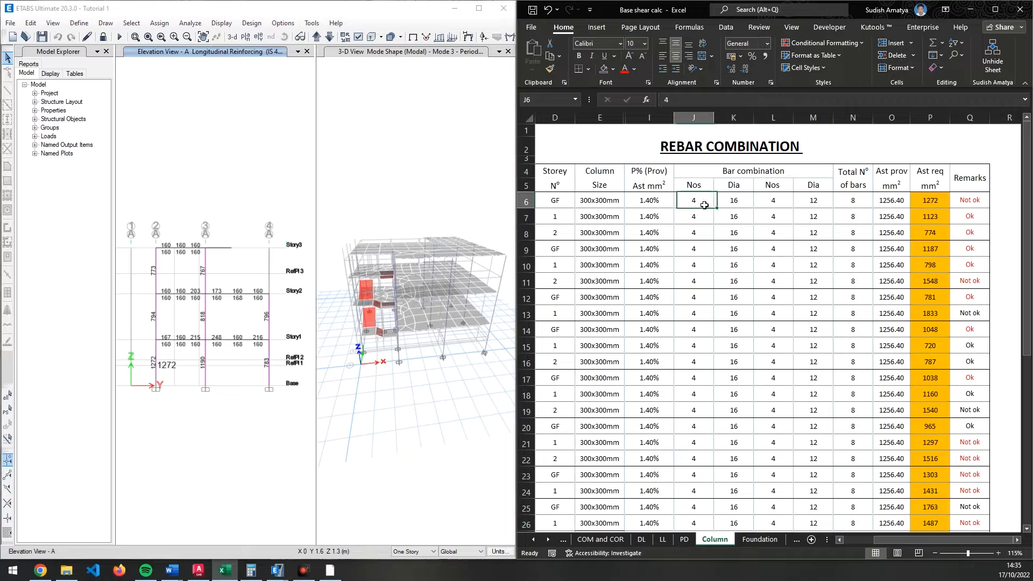
- Set the second bar diameter of the GF column in row 6 to 16, and select that row's required steel area
left_click(810, 207)
type("16")
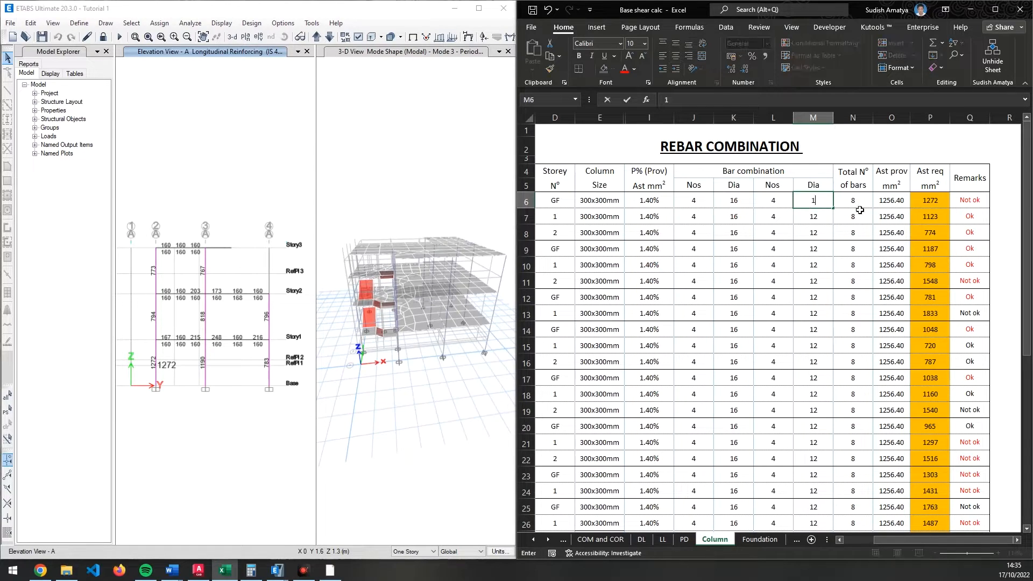
key("Return")
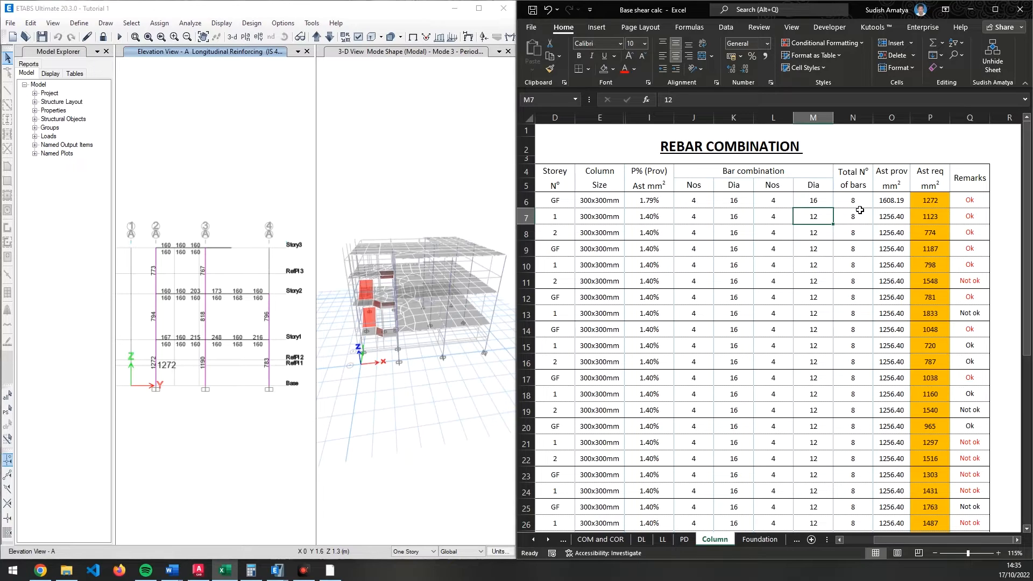
key("Up")
key("Right")
key("Right")
key("Right")
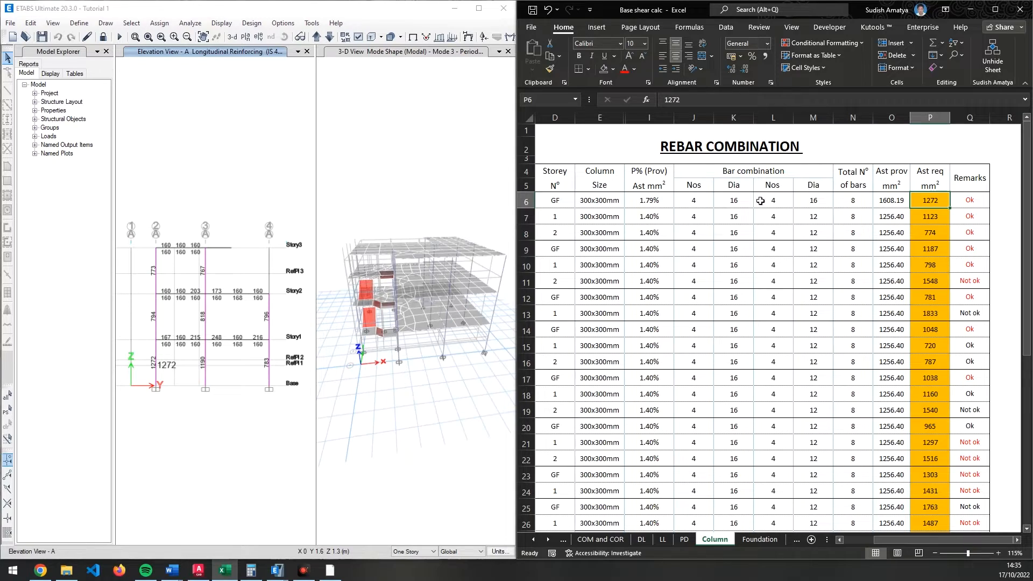
- Examine the P% (Prov) formula in row 6 and the storey entries down the Rebar Combination table
left_click_drag(602, 203, 601, 232)
key("ctrl+v")
mouse_move(640, 199)
left_mouse_down()
mouse_move(636, 231)
mouse_move(654, 201)
left_mouse_up()
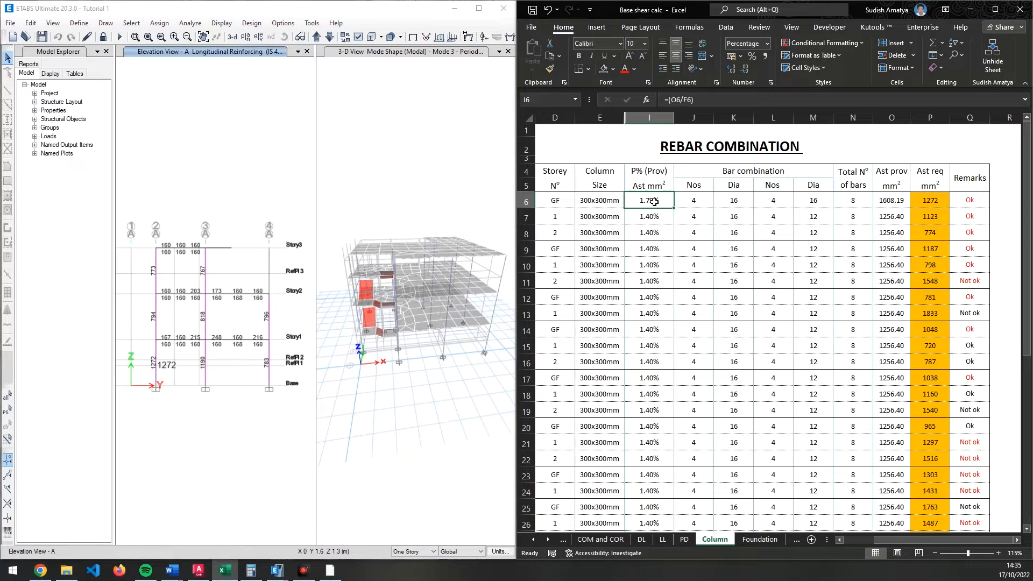
key("F2")
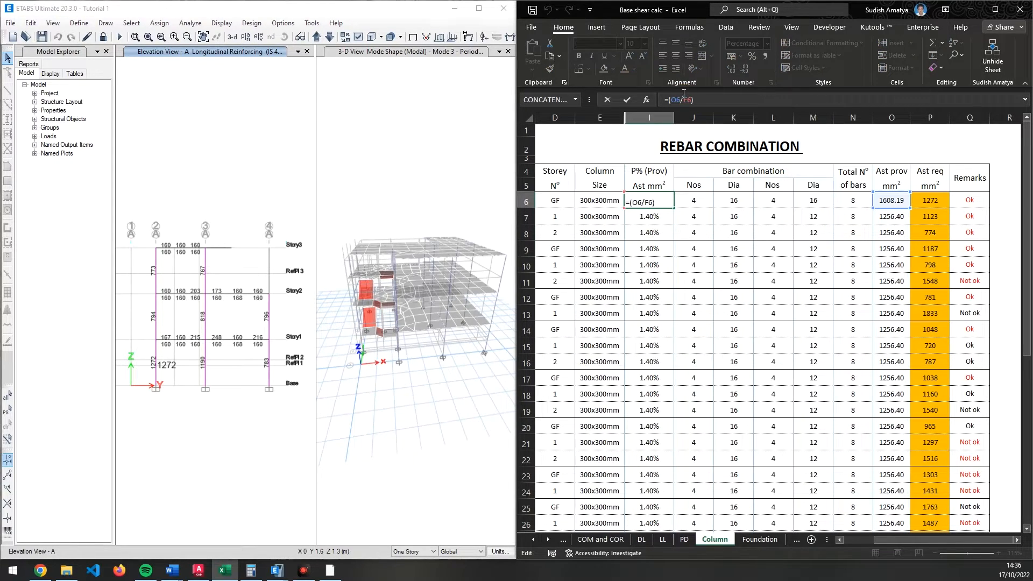
key("Return")
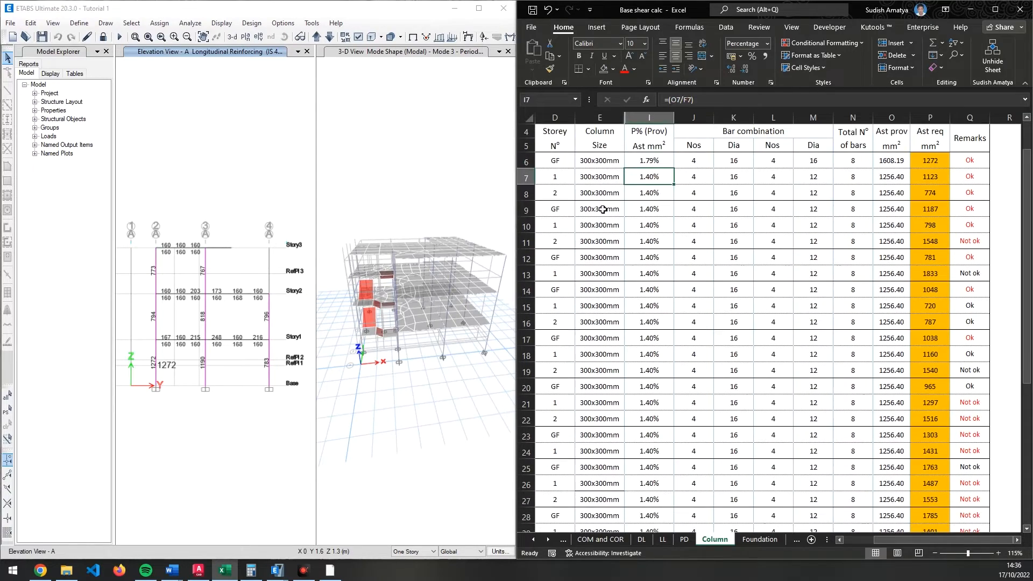
left_click_drag(560, 200, 556, 409)
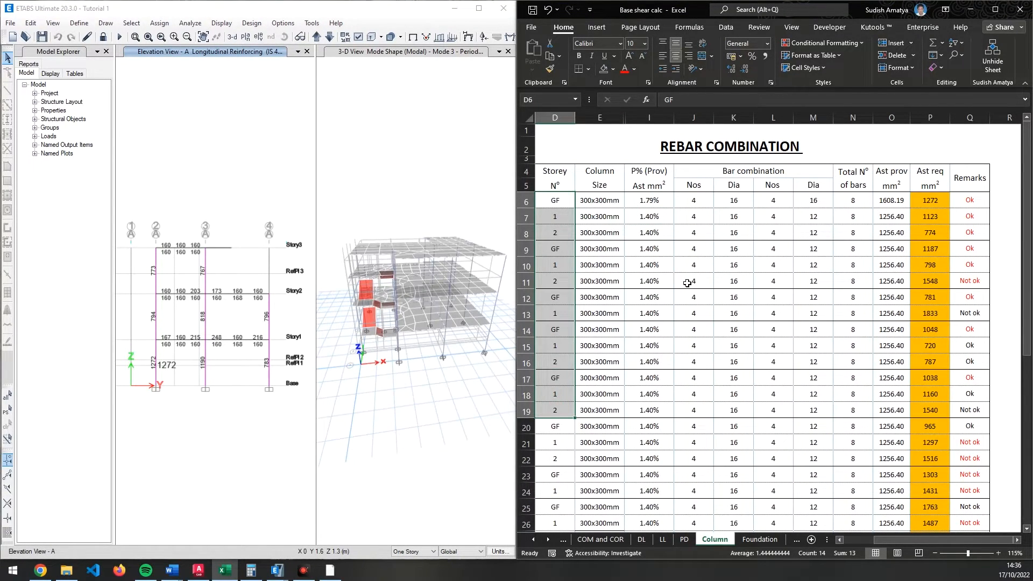
scroll(687, 283, "down", 6)
scroll(687, 283, "up", 6)
- Minimize the Excel workbook and maximize the ETABS window with the elevation A reinforcement view
left_click(237, 398)
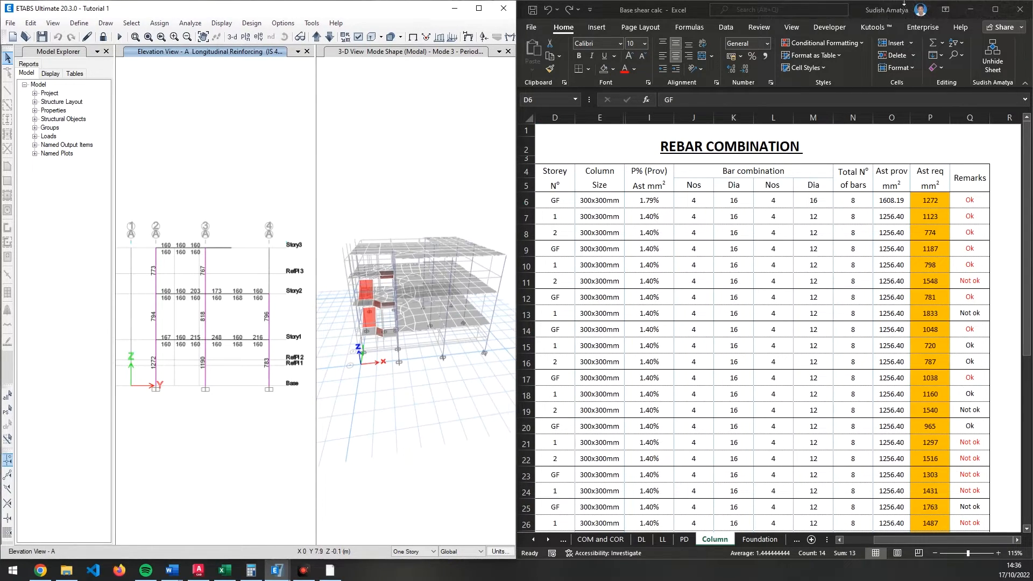
left_click(990, 11)
left_click(971, 9)
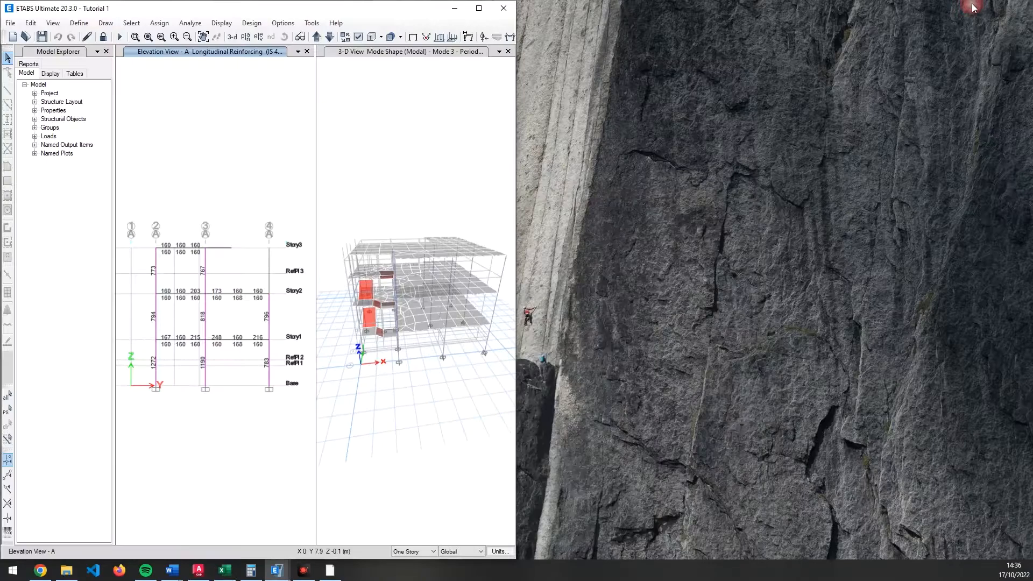
double_click(483, 15)
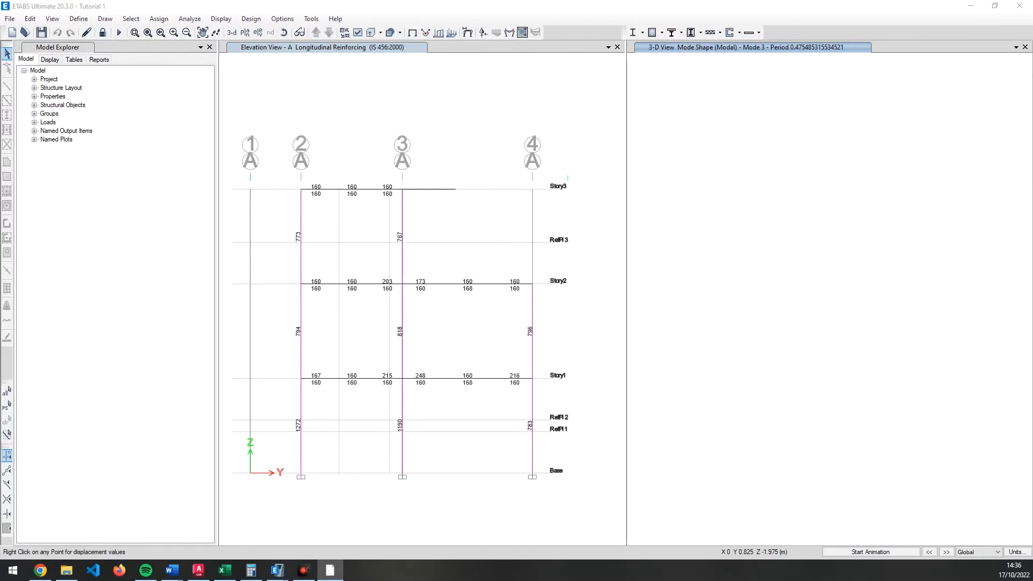
- Switch to the NBC 105 PDF, find clause 4.2.1 Dimensional Limits for columns, and highlight item b on the minimum column dimension
key("alt+Tab")
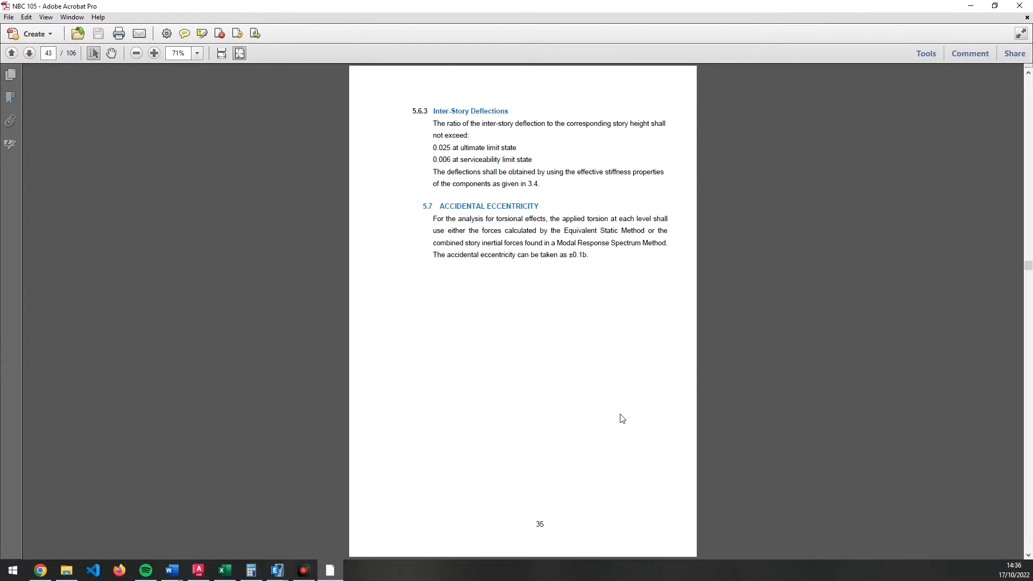
scroll(621, 416, "down", 20)
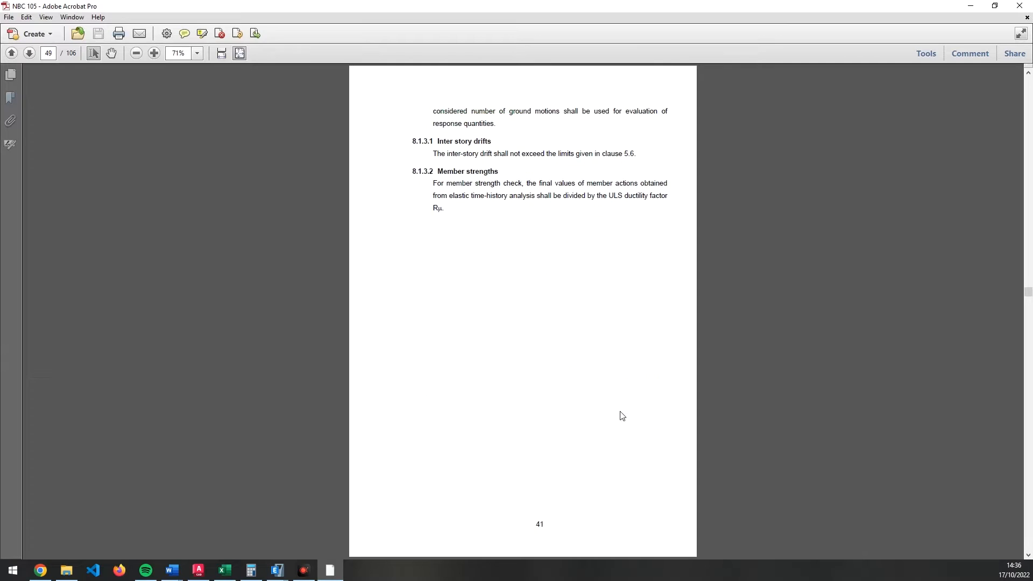
scroll(620, 411, "down", 15)
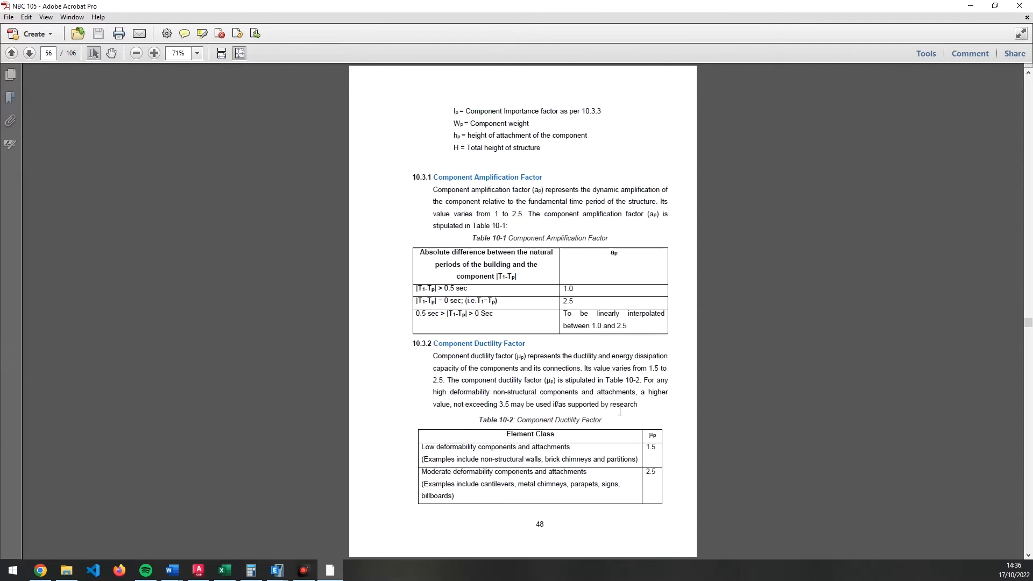
scroll(621, 414, "down", 10)
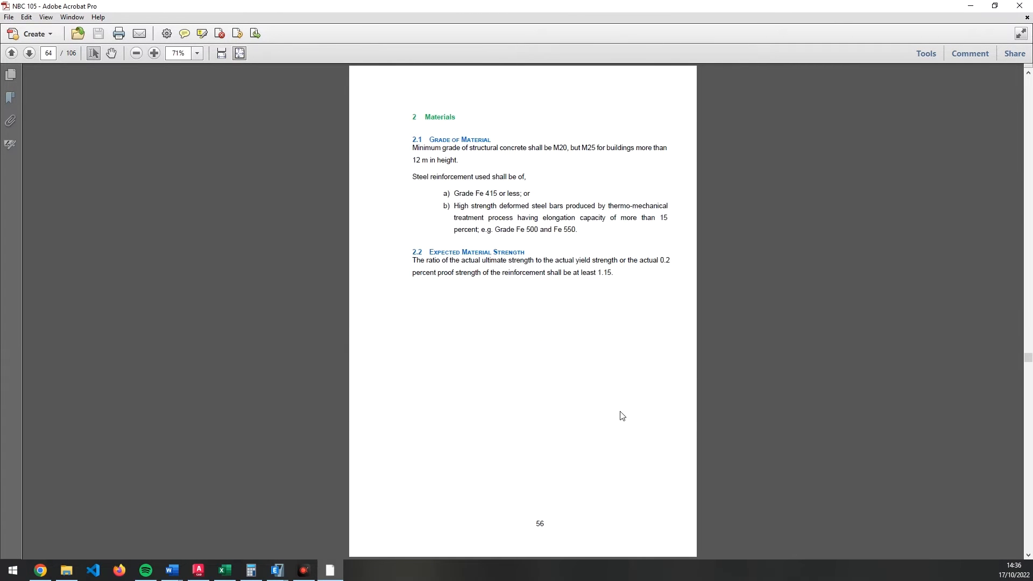
scroll(622, 415, "down", 10)
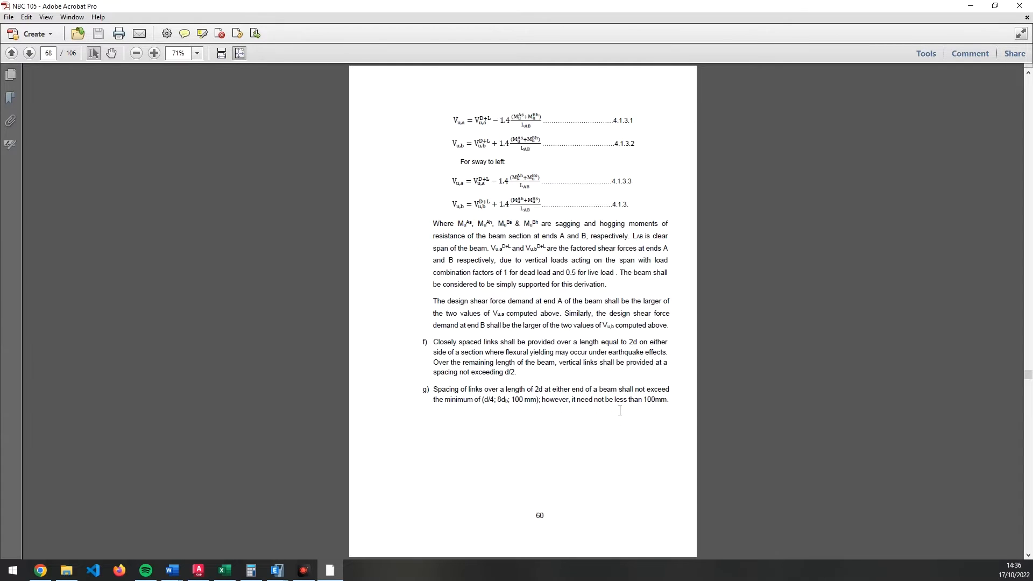
scroll(620, 411, "down", 2)
scroll(620, 411, "down", 2)
scroll(602, 399, "up", 2)
scroll(476, 267, "down", 6)
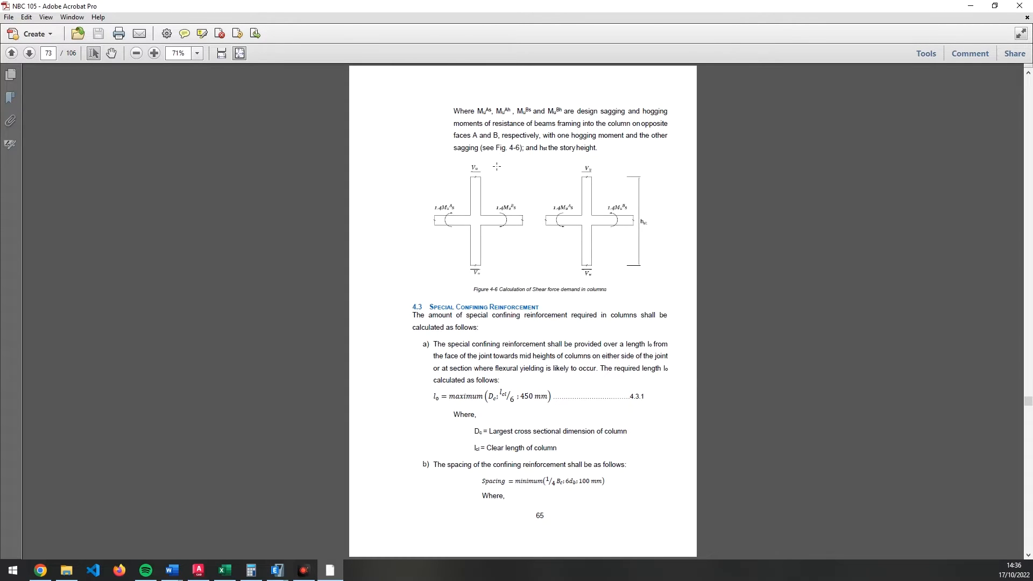
scroll(478, 288, "down", 8)
scroll(497, 166, "up", 12)
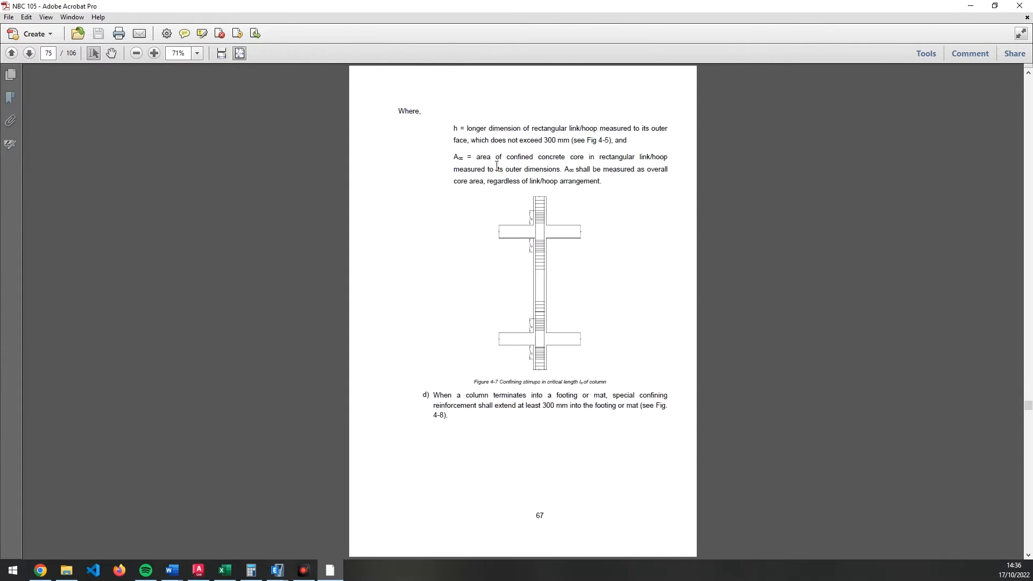
scroll(496, 166, "up", 2)
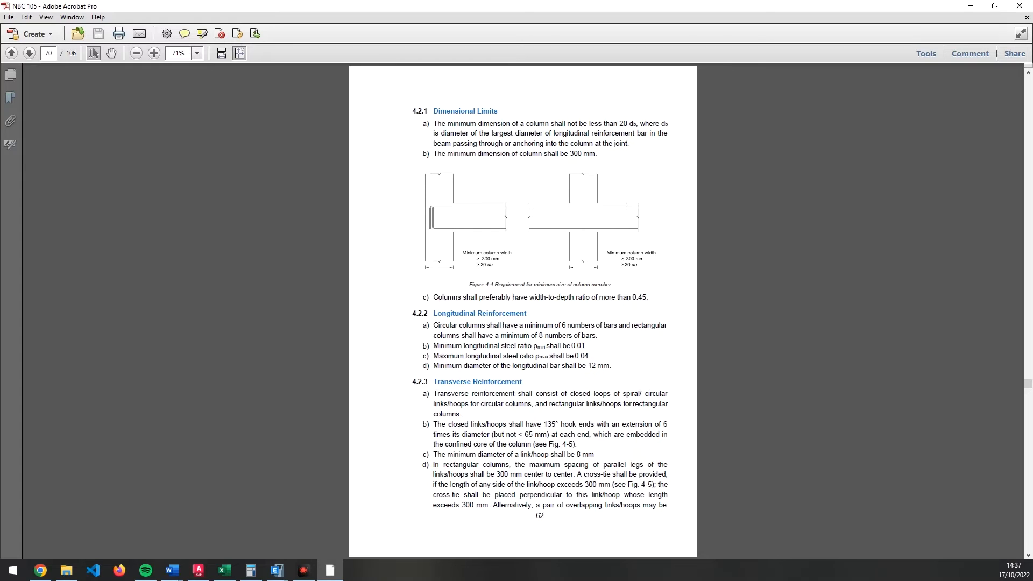
left_click_drag(430, 155, 597, 159)
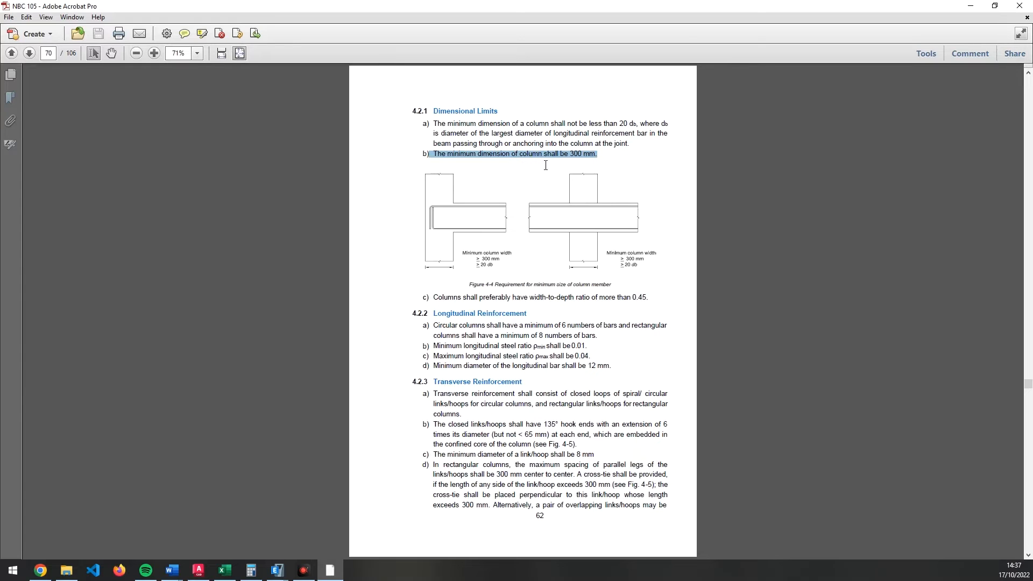
- Switch to the Excel workbook and show the Column Size section of the PD sheet's preliminary design
left_click(225, 570)
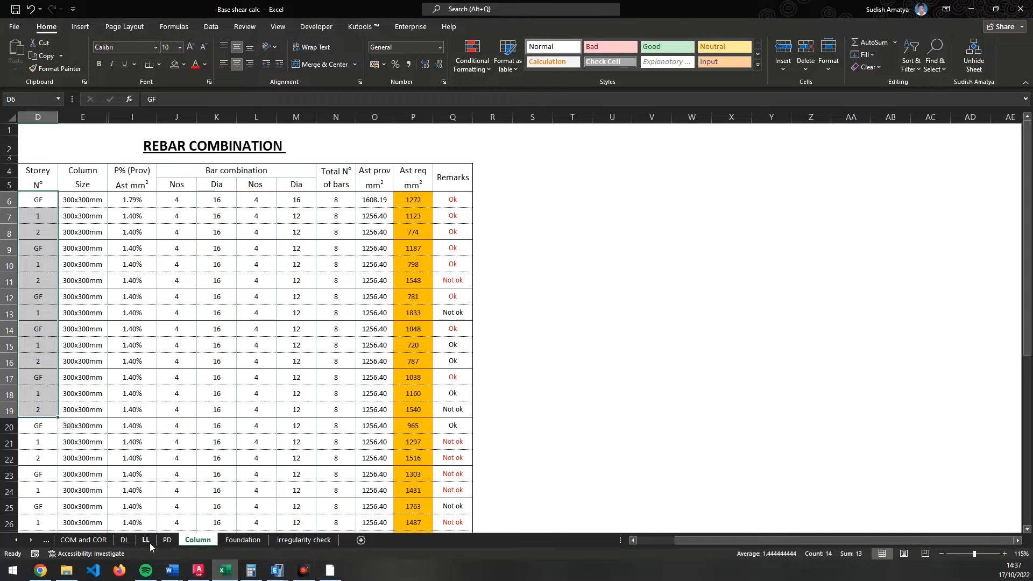
left_click(167, 540)
scroll(130, 314, "up", 7)
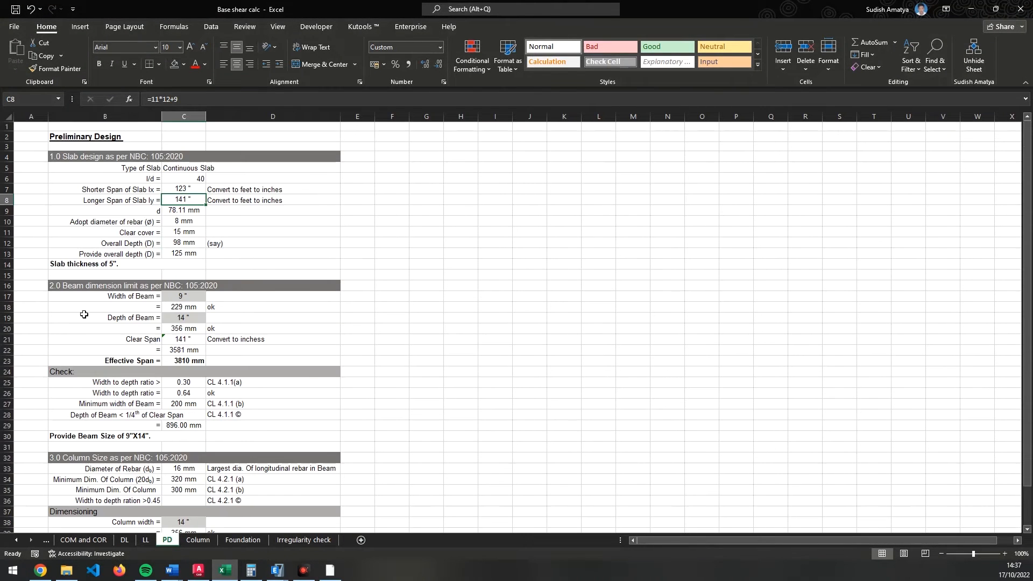
scroll(101, 351, "down", 2)
scroll(101, 350, "down", 1)
left_click(110, 366)
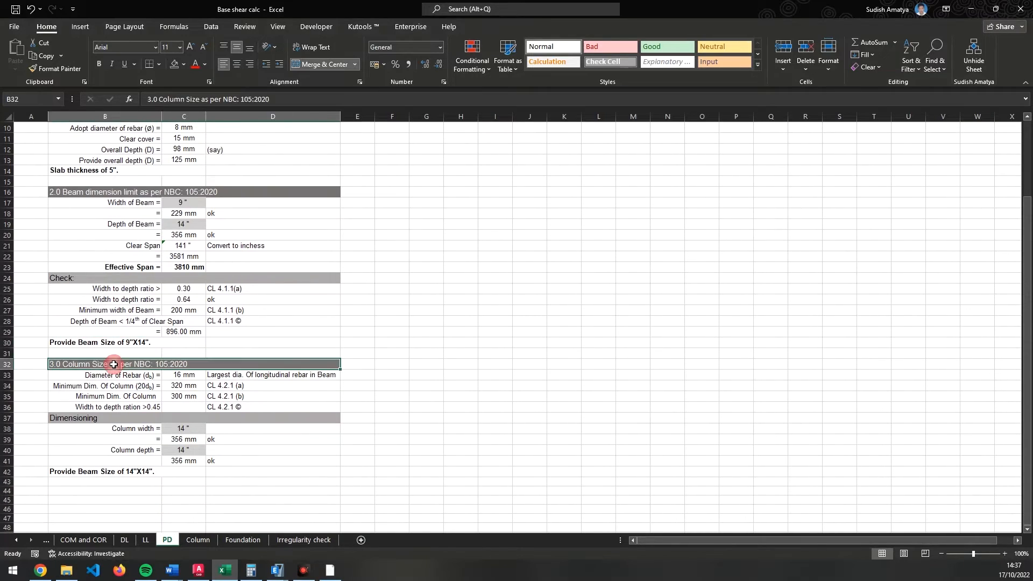
scroll(125, 386, "down", 2)
- Examine the rebar diameter, minimum column dimensions and width-to-depth ratio entries with their clause references in the Column Size section
left_click(190, 311)
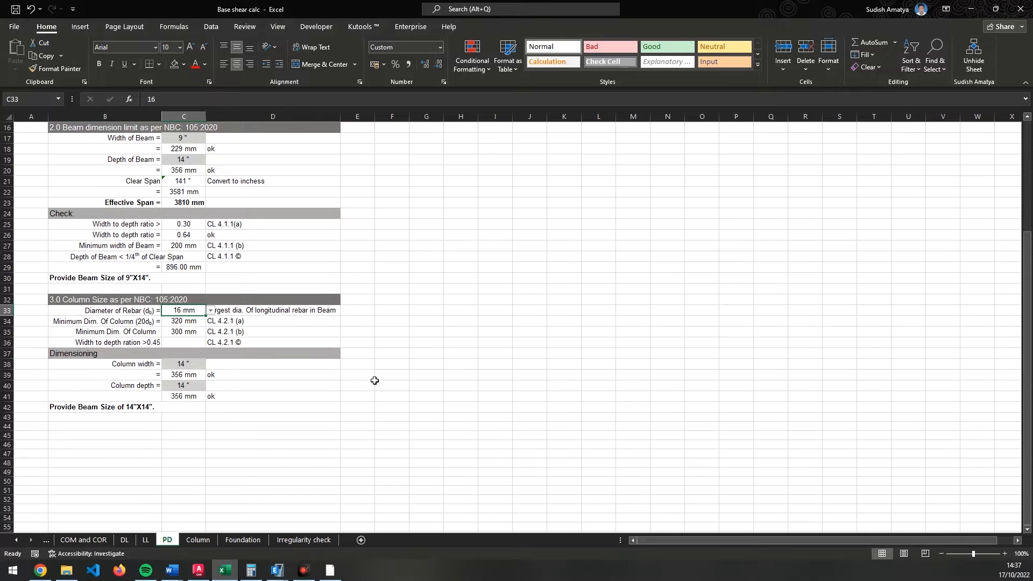
left_click(291, 312)
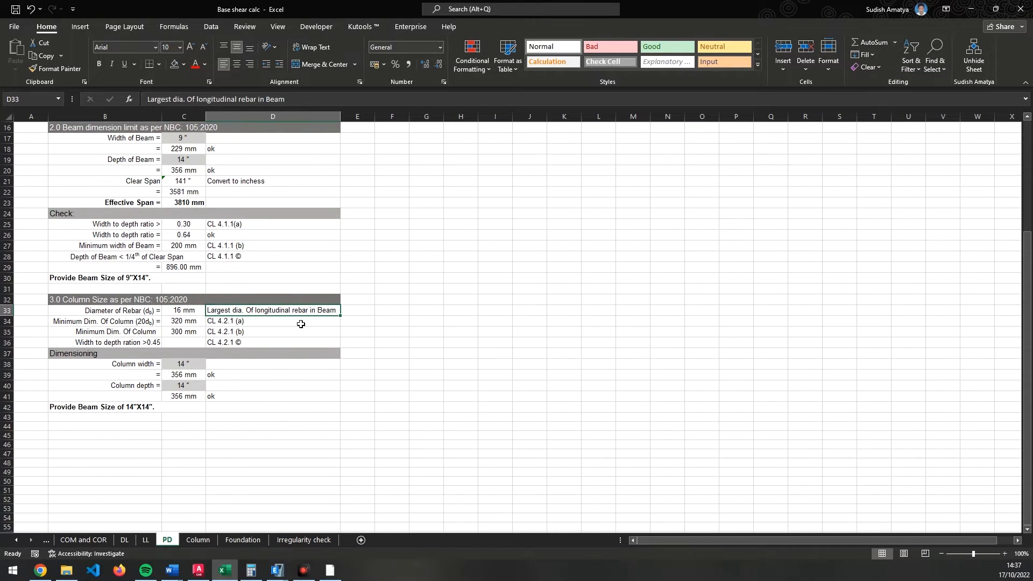
left_click(188, 313)
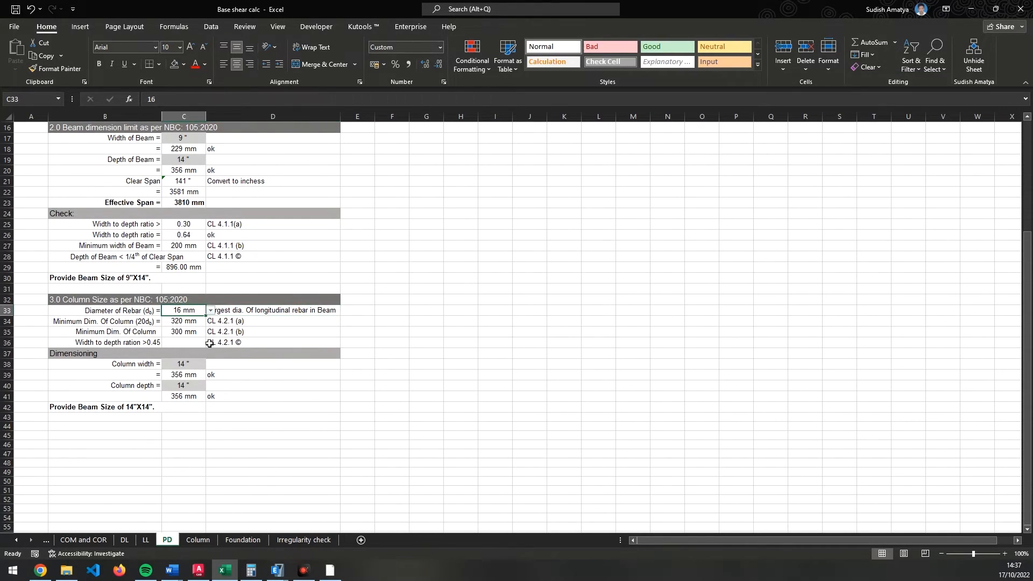
left_click(178, 325)
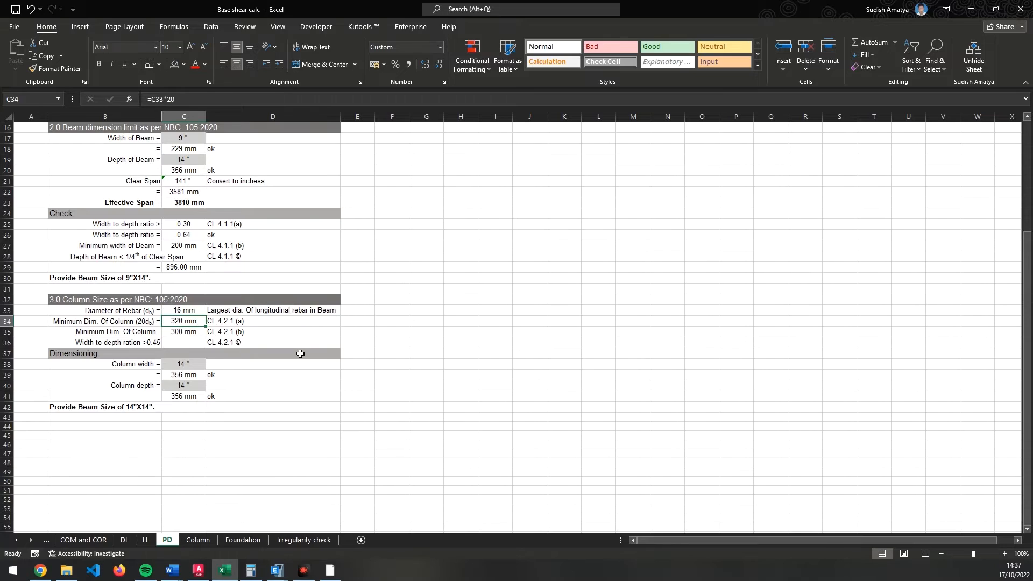
key("Down")
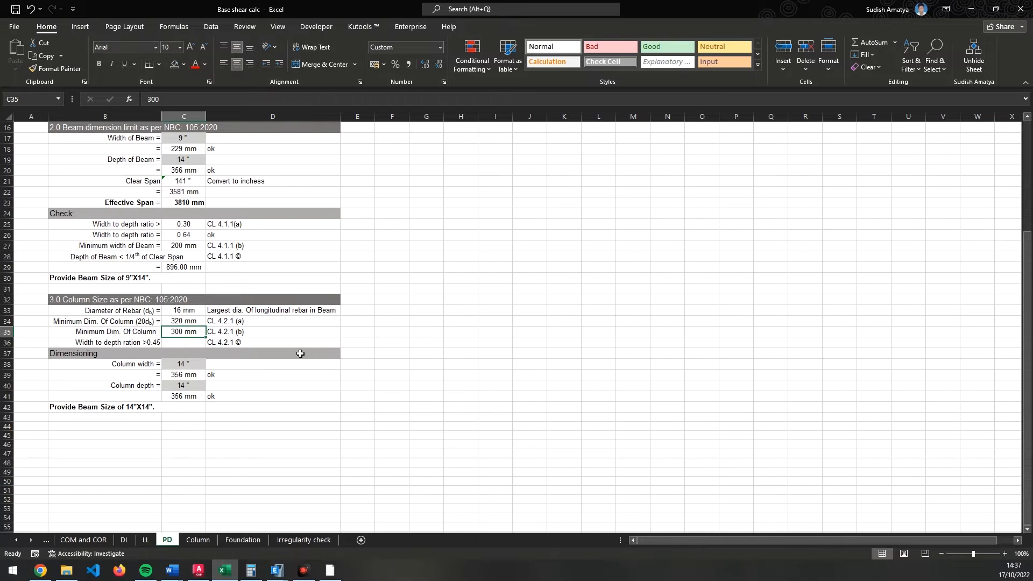
key("Down")
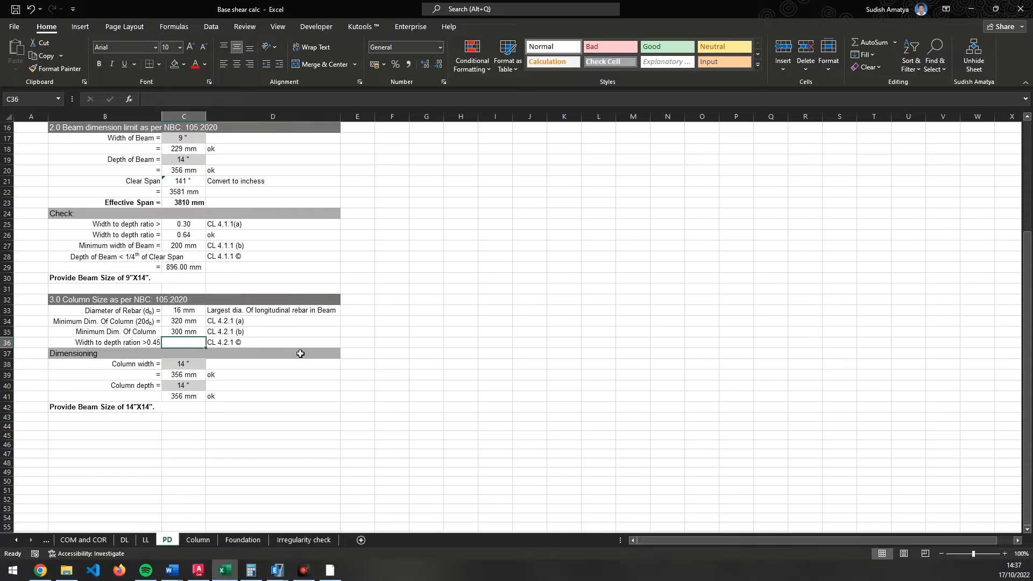
key("Right")
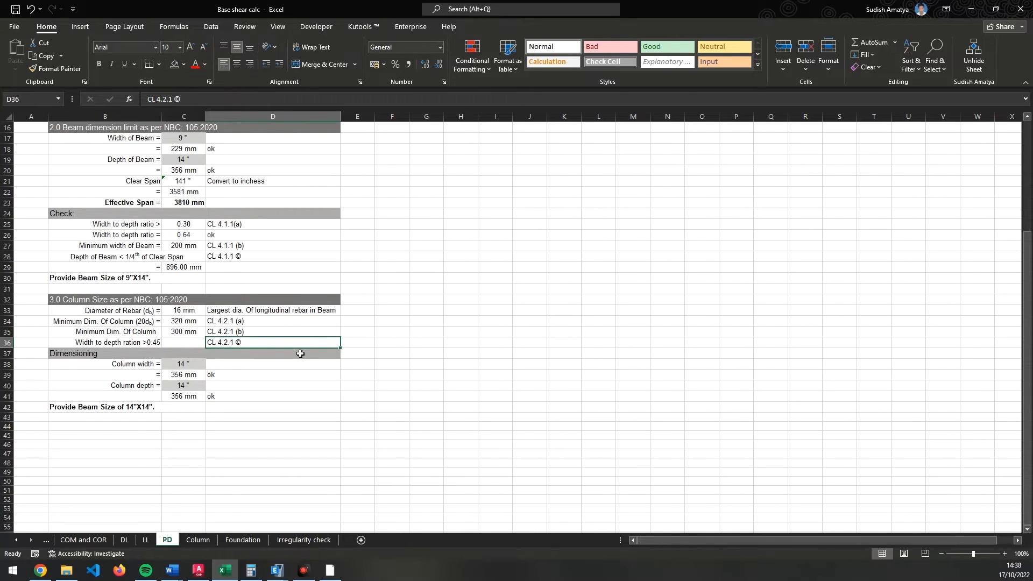
key("Left")
key("Left")
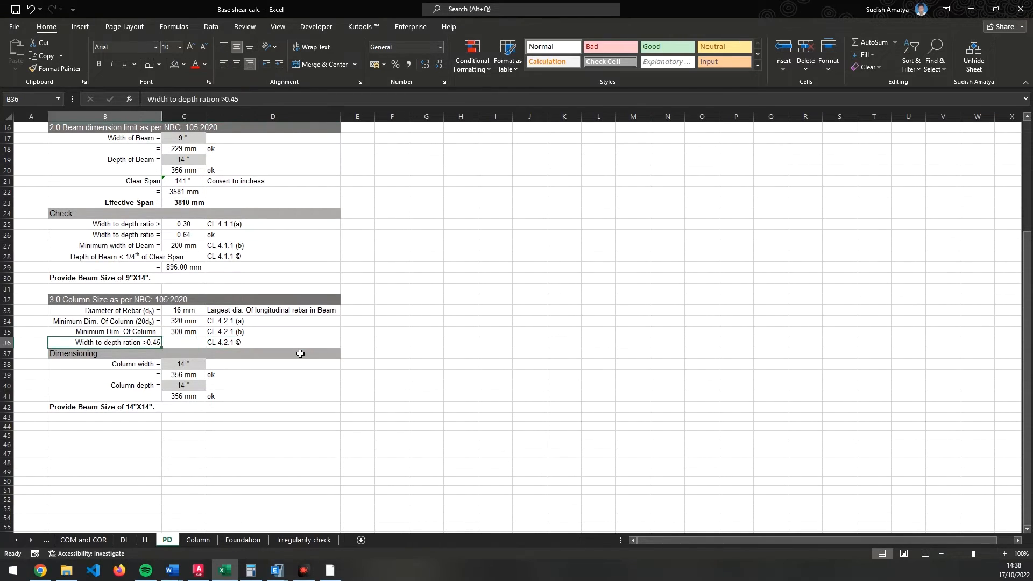
- Examine the column width and depth under Dimensioning and their conversion formulas to millimetres
key("Down")
key("Down")
key("Right")
key("Down")
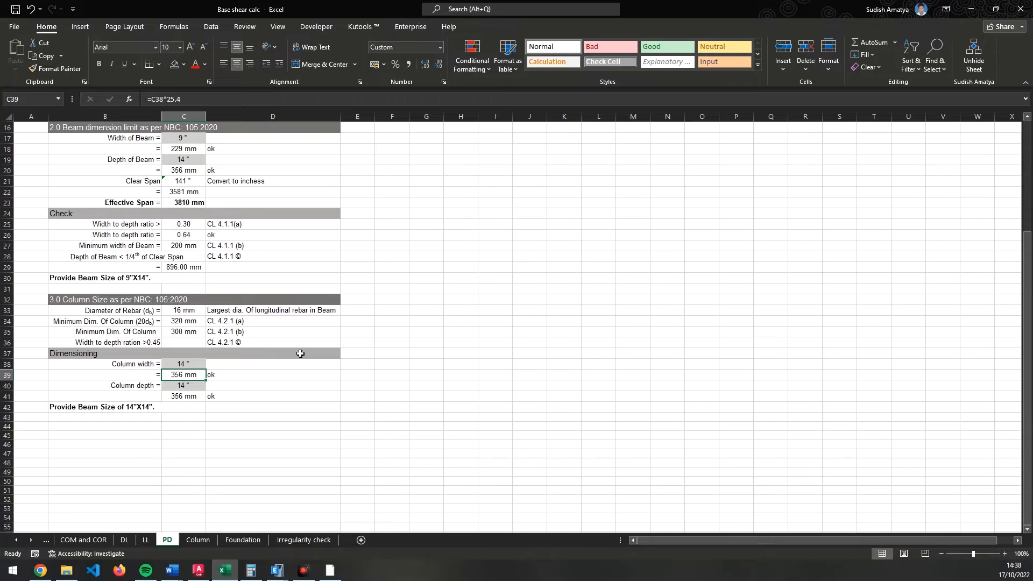
key("Down")
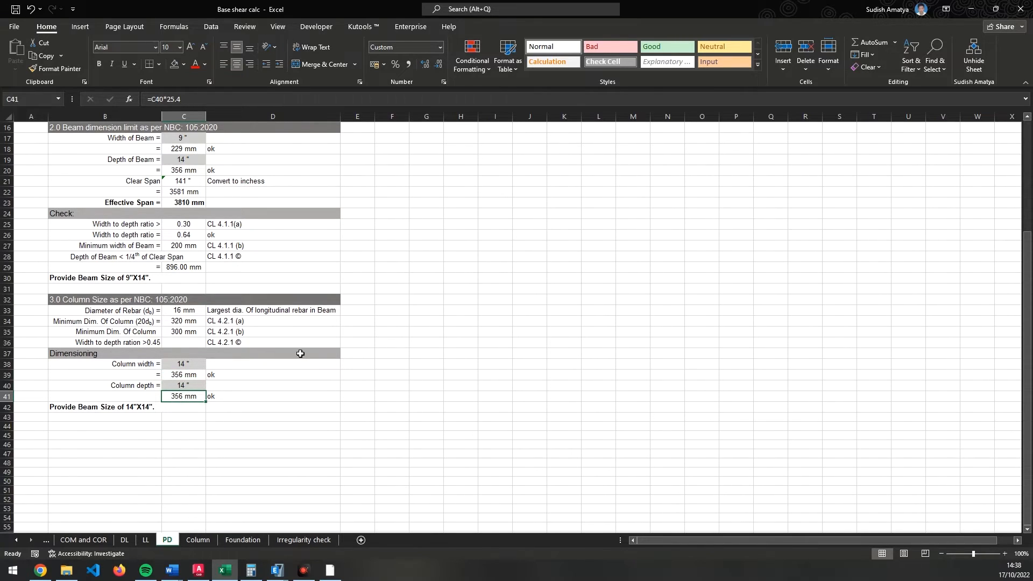
- Examine the column width check formula in the Dimensioning section and the two minimum column dimensions it compares against
left_click(198, 373)
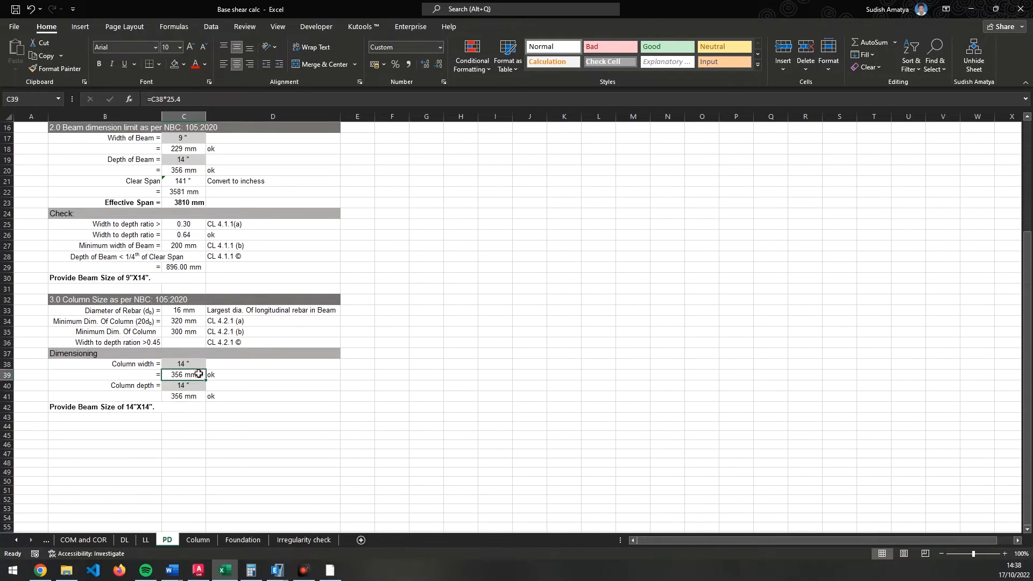
left_click_drag(175, 318, 179, 331)
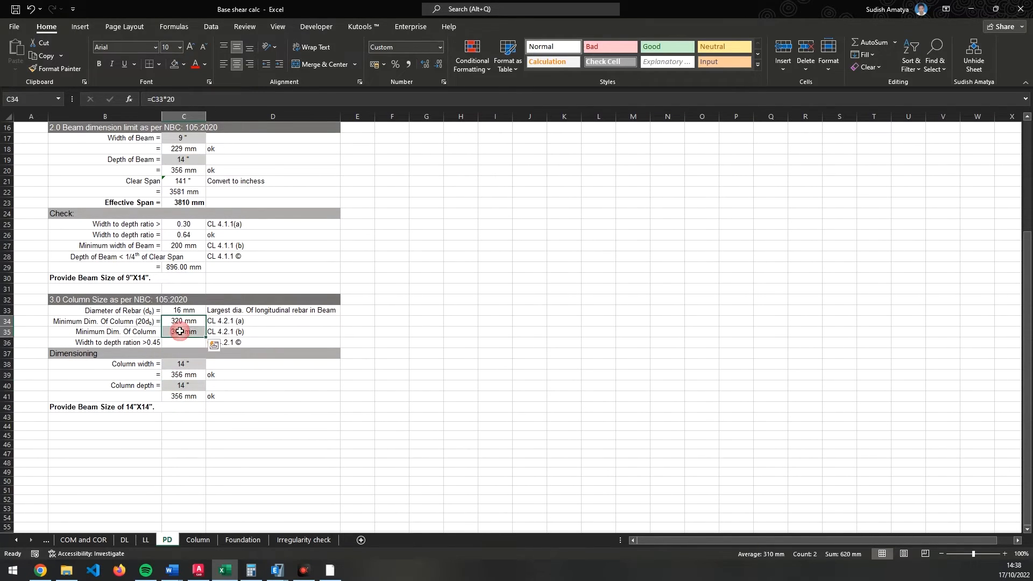
left_click(220, 376)
left_click(222, 103)
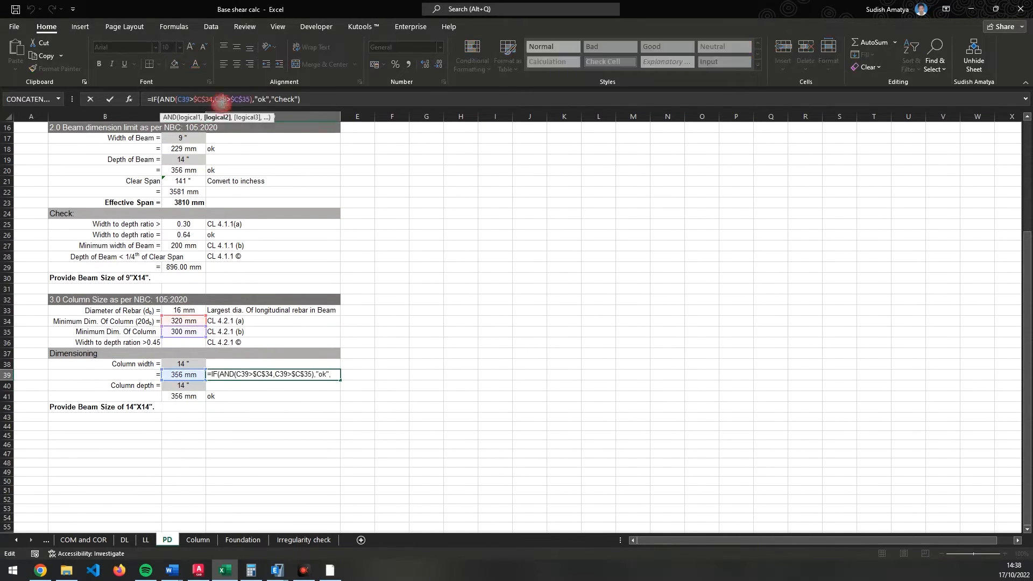
key("Return")
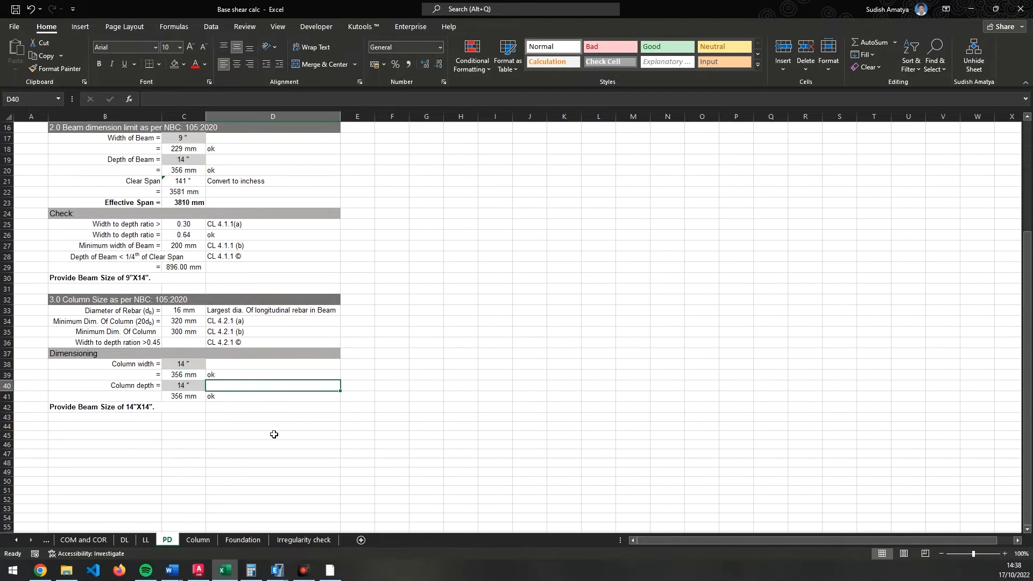
- Examine the column size clause references and the formula behind the concluding size statement below Dimensioning
left_click(333, 427)
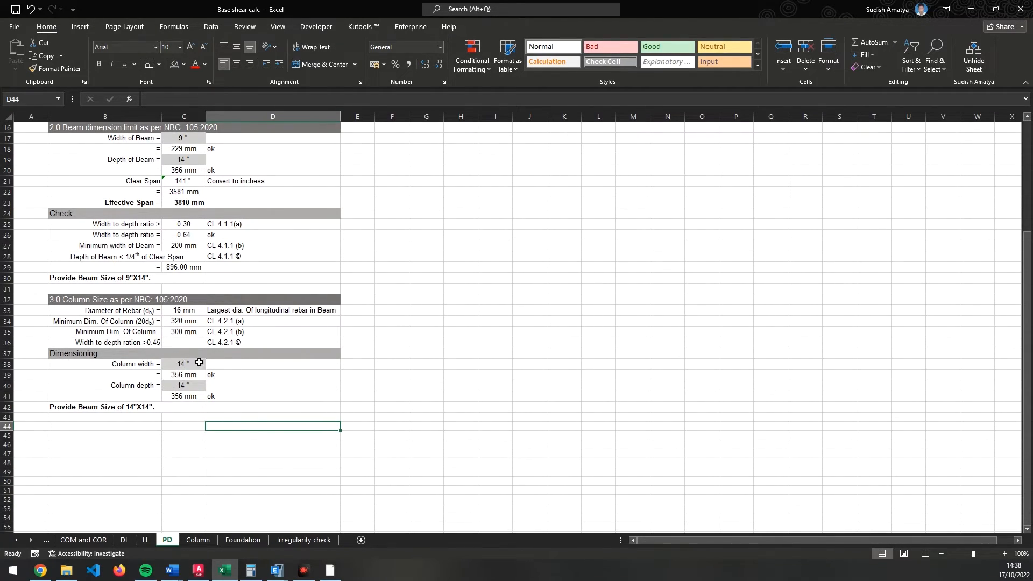
left_click(412, 377)
left_click_drag(253, 320, 251, 346)
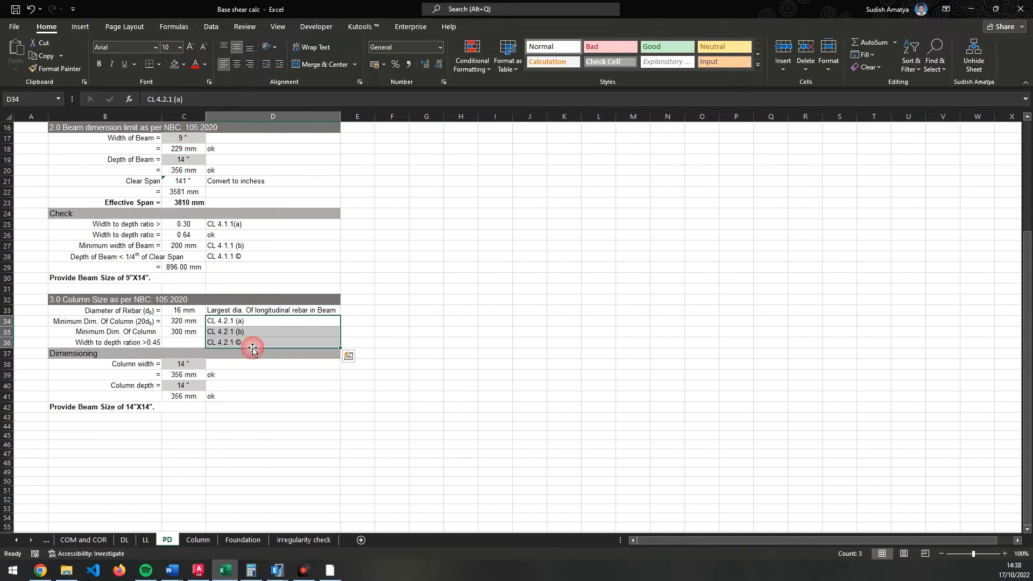
left_click(320, 385)
left_click(74, 407)
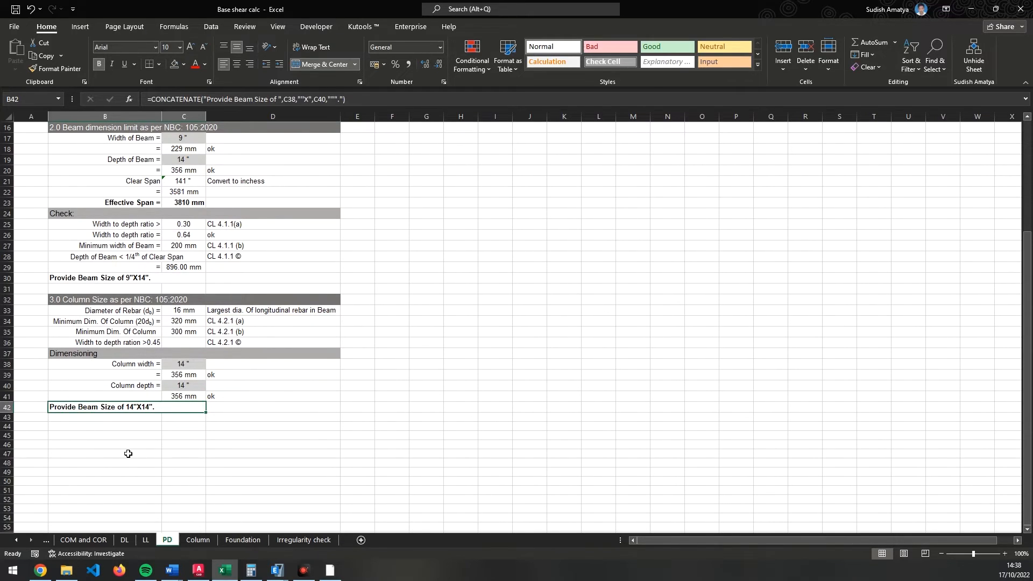
scroll(128, 454, "up", 1)
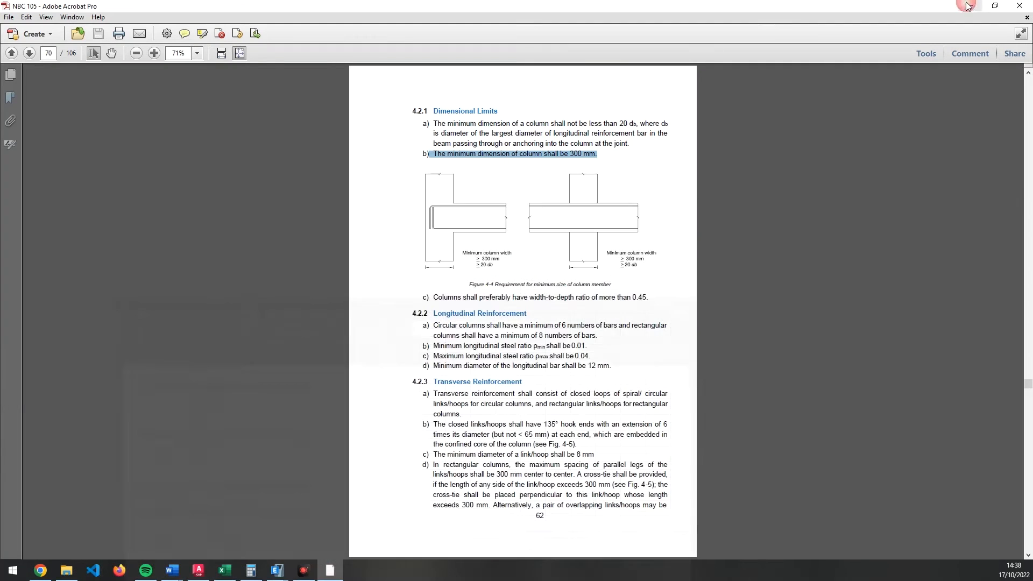
- Switch back to ETABS and verify that all concrete frame members passed the design check
left_click(971, 9)
left_click(971, 6)
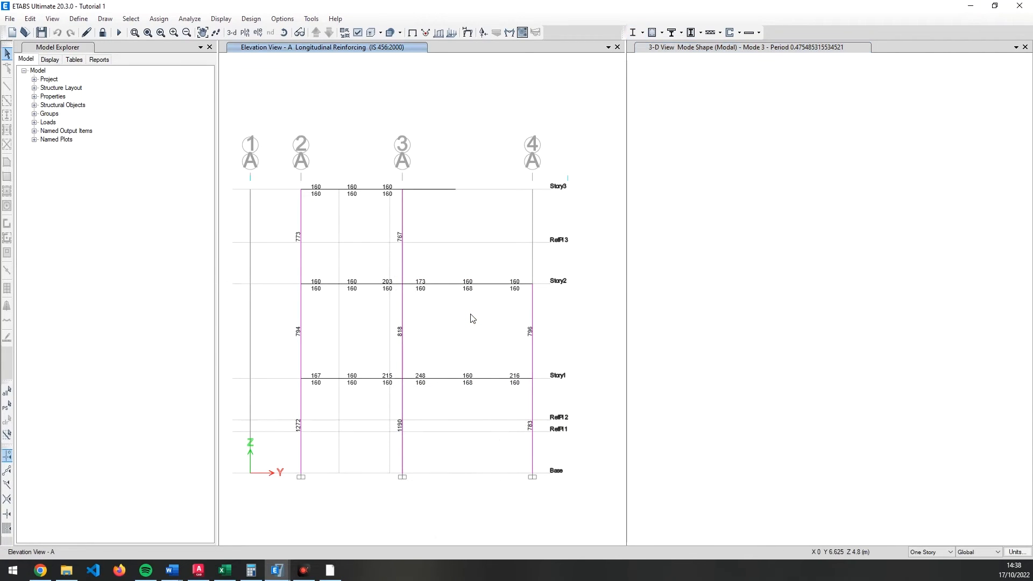
left_click(662, 33)
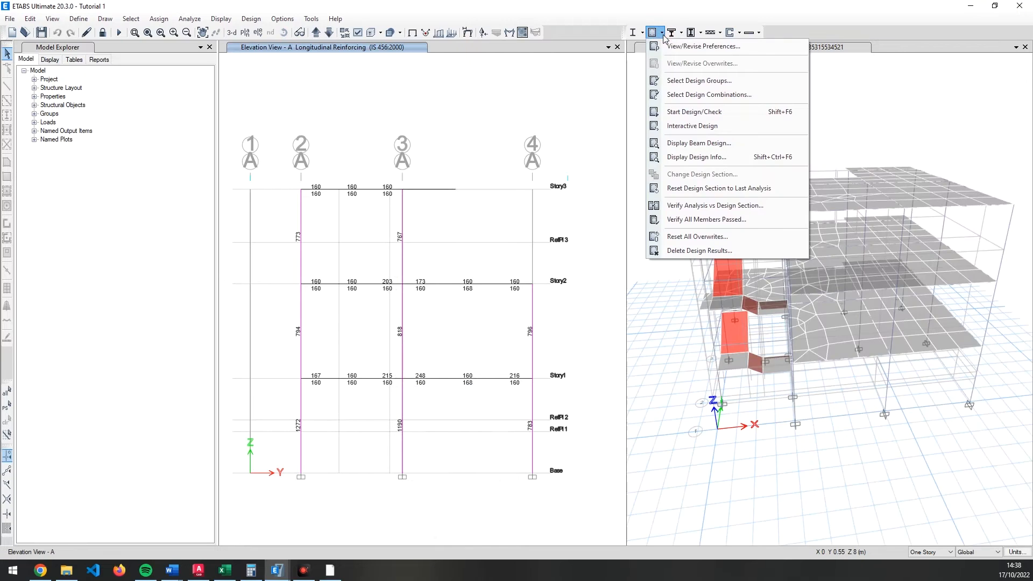
left_click(733, 224)
left_click(570, 325)
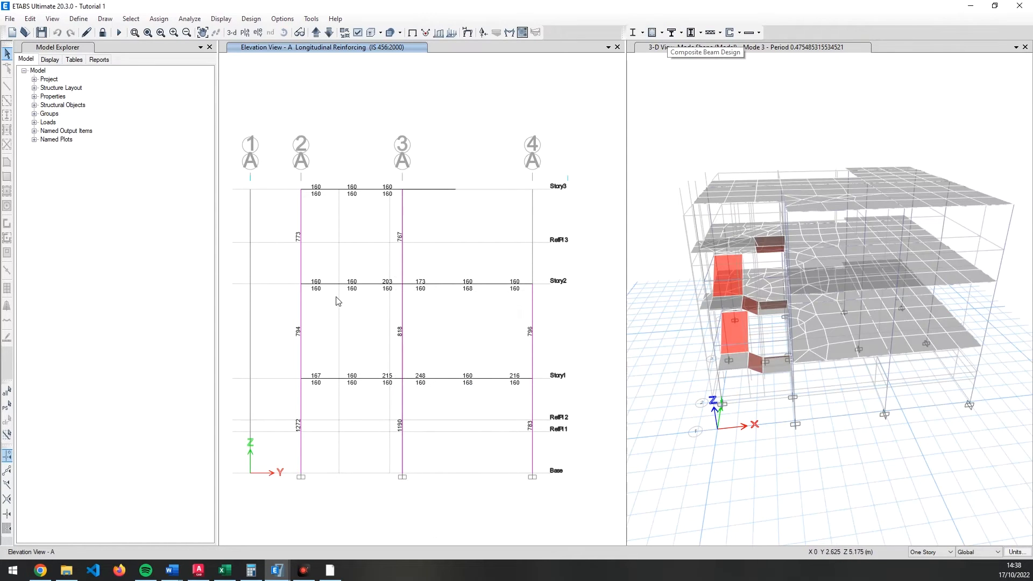
- Display the Total Rebar Percentage design output on elevation A and in the 3-D view
mouse_move(522, 290)
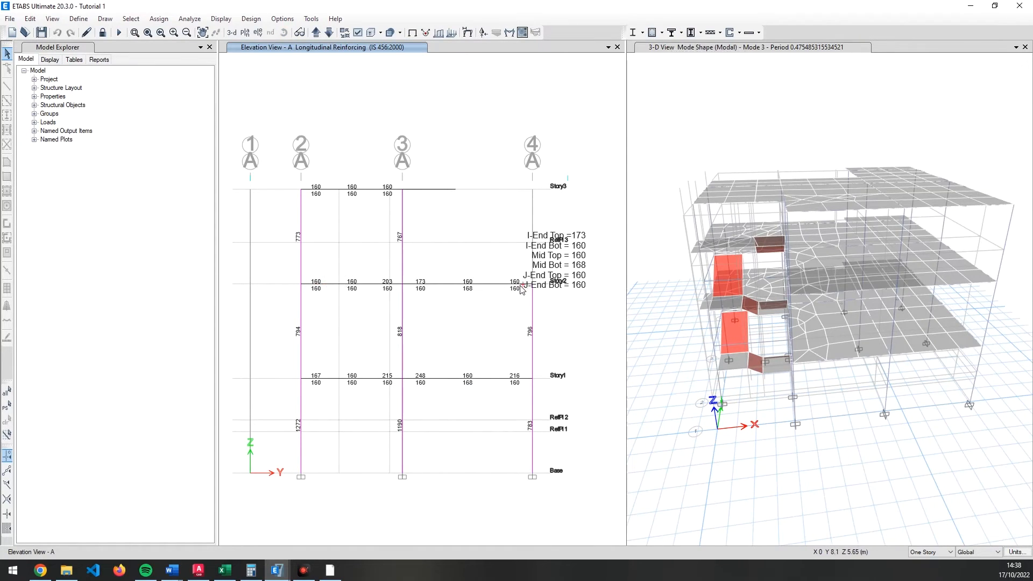
mouse_move(322, 286)
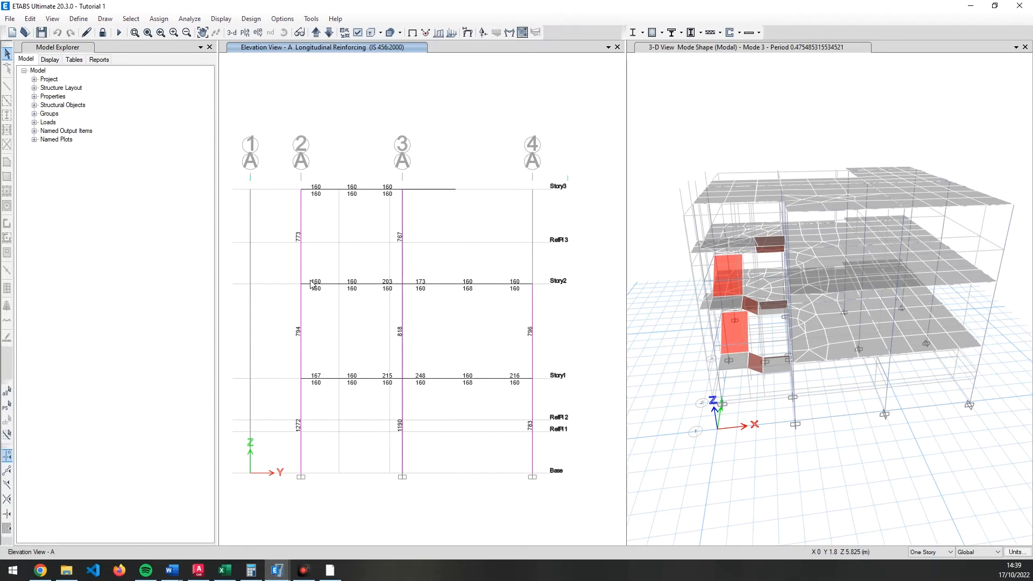
left_click(662, 33)
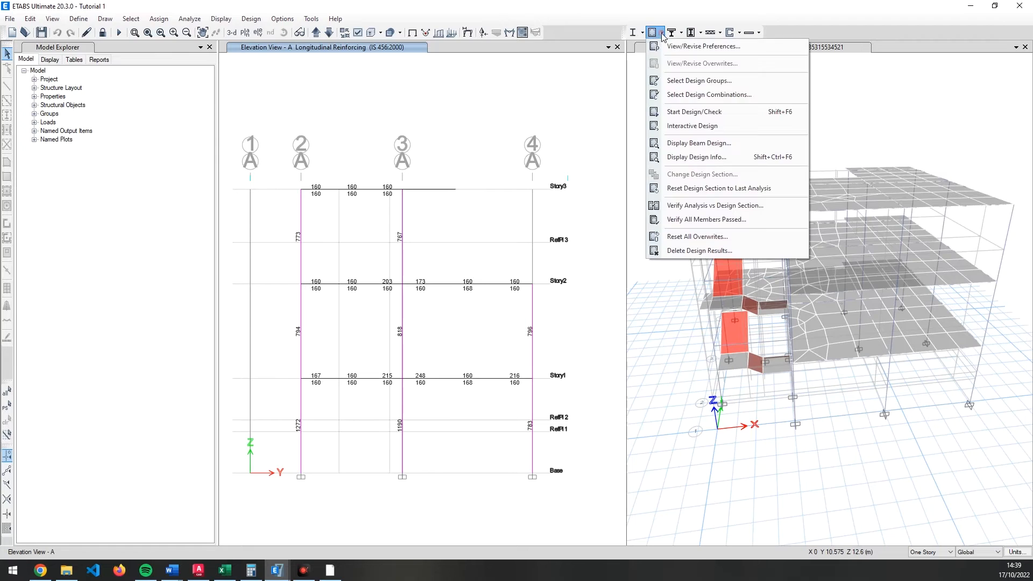
left_click(729, 144)
left_click(723, 134)
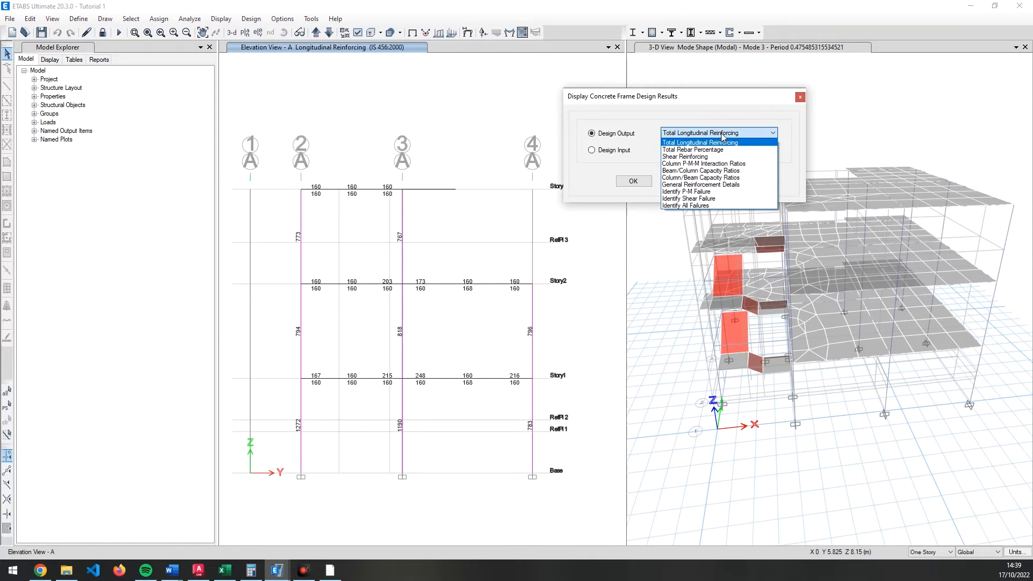
left_click(719, 150)
left_click(730, 183)
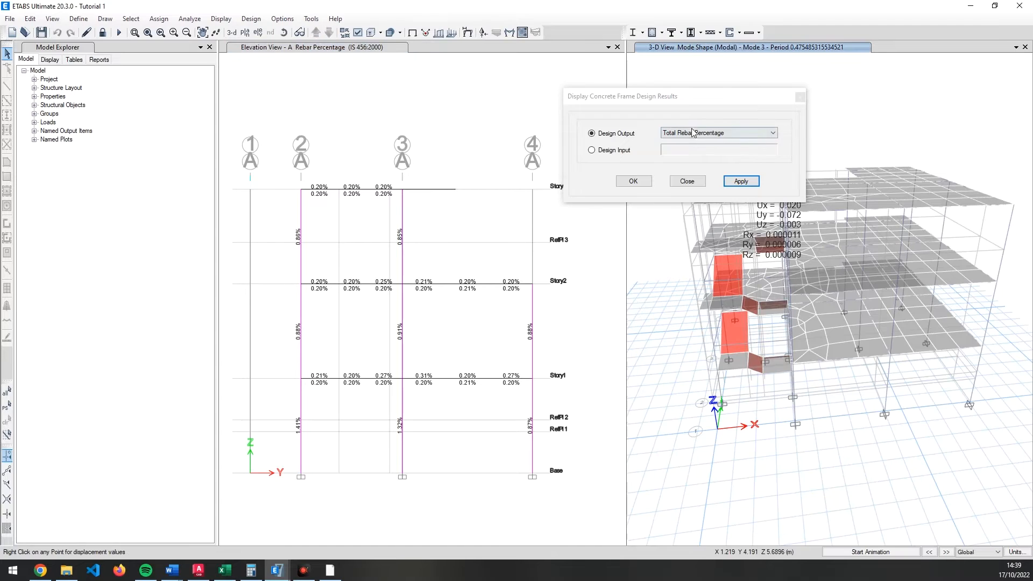
left_click_drag(705, 102, 500, 100)
left_click(536, 180)
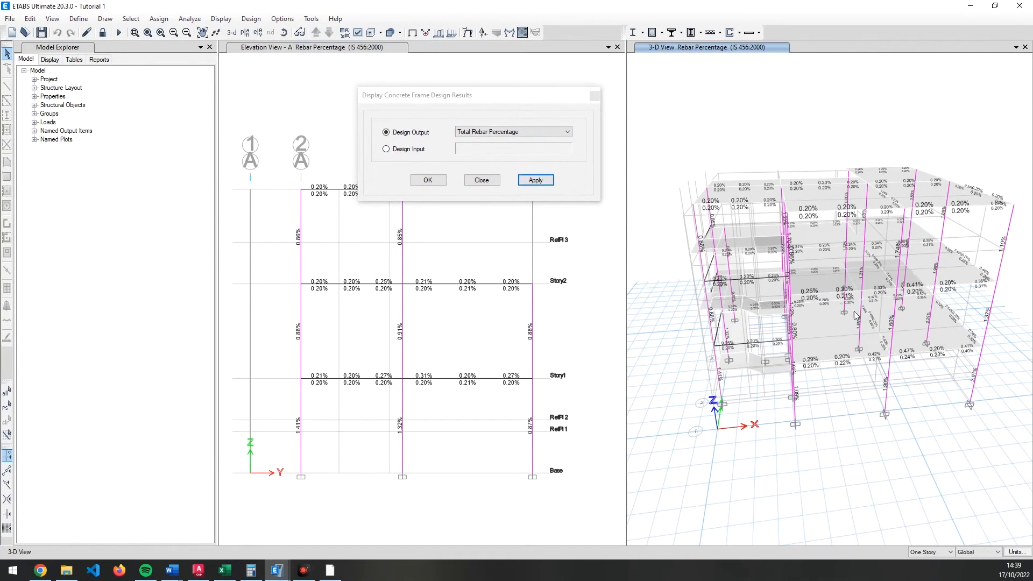
middle_click_drag(855, 330, 784, 286, "shift")
- Display the Shear Reinforcing design output in the 3-D view and inspect it around the frame
left_click(508, 134)
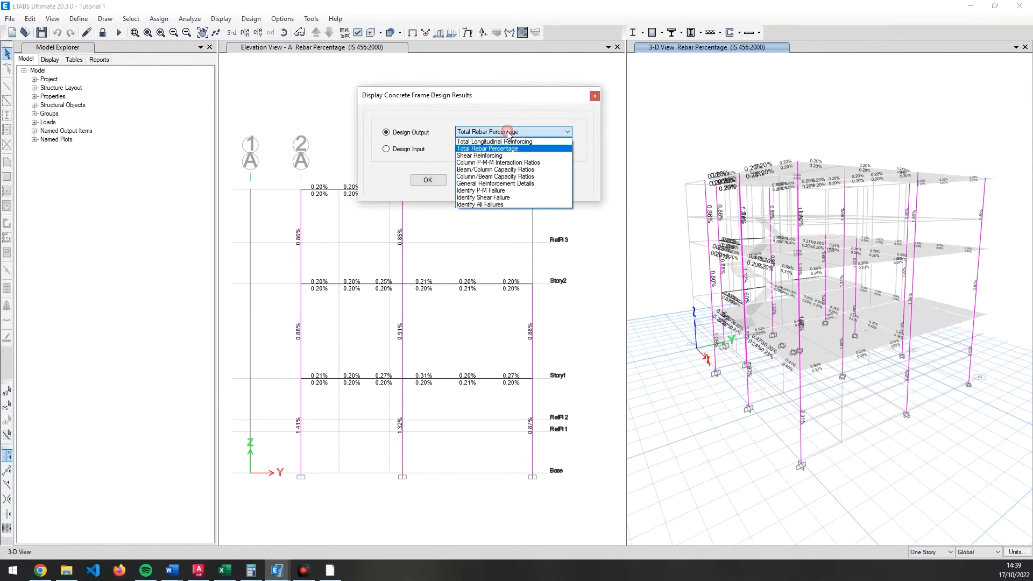
left_click(497, 156)
left_click(530, 181)
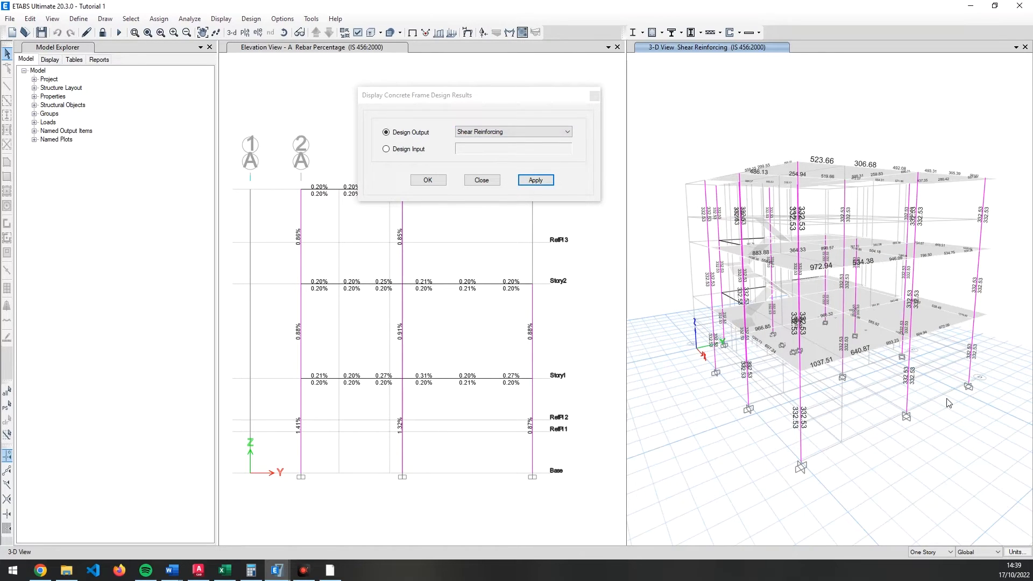
middle_click_drag(934, 387, 902, 365, "shift")
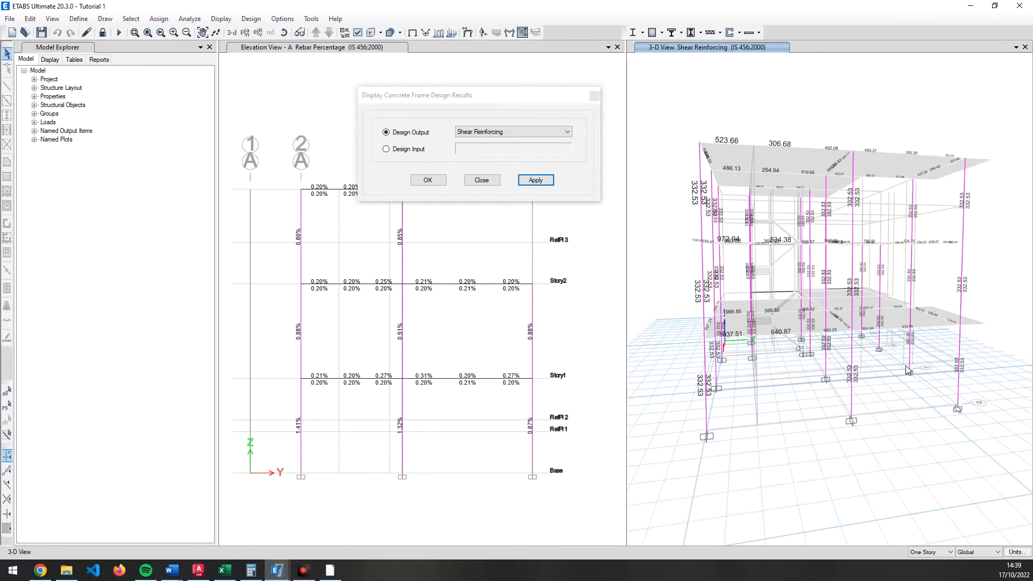
- Display the Column/Beam Capacity Ratios design output in the 3-D view and on elevation A
left_click(547, 132)
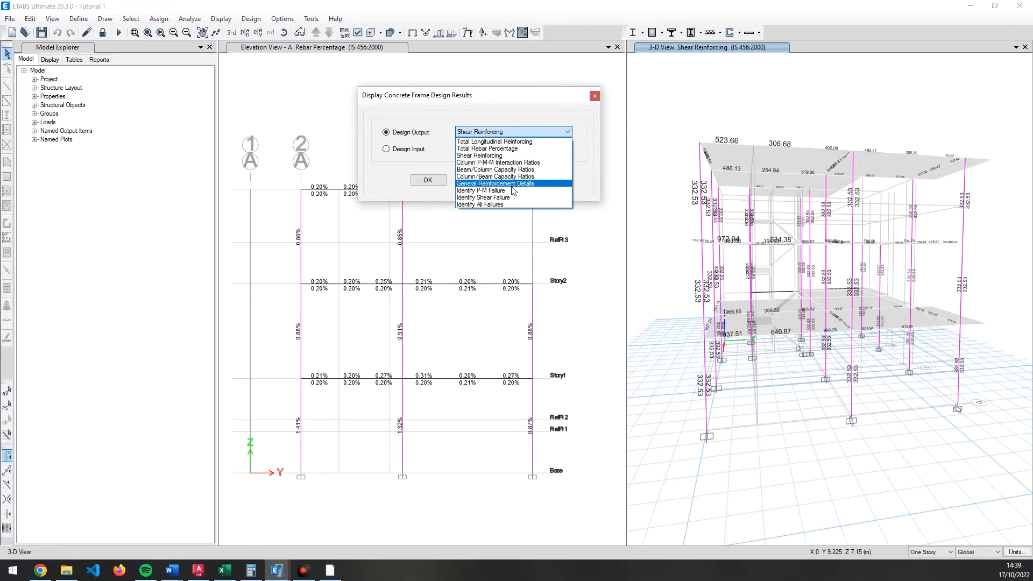
left_click(525, 178)
left_click(535, 180)
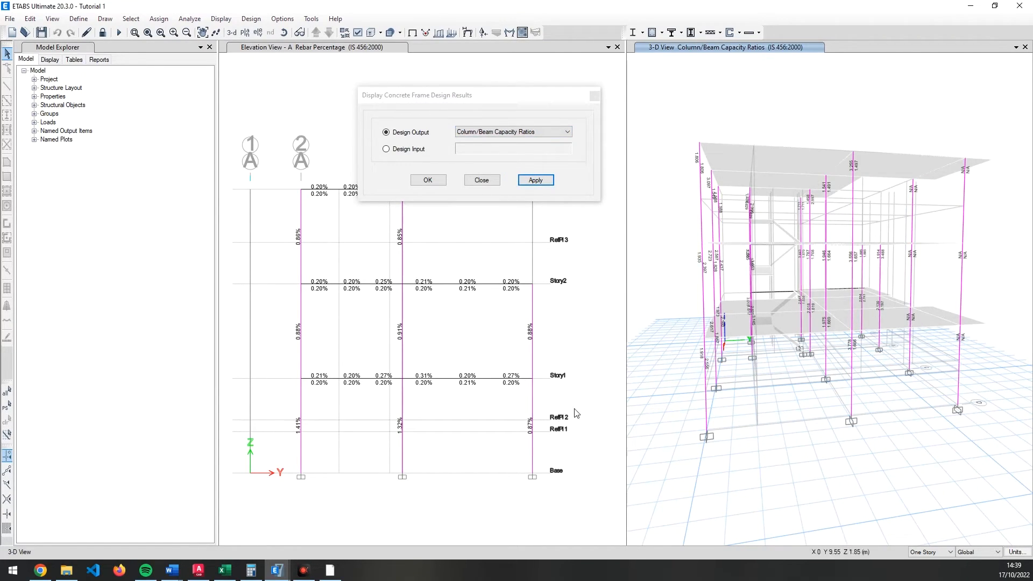
left_click(386, 378)
left_click(455, 102)
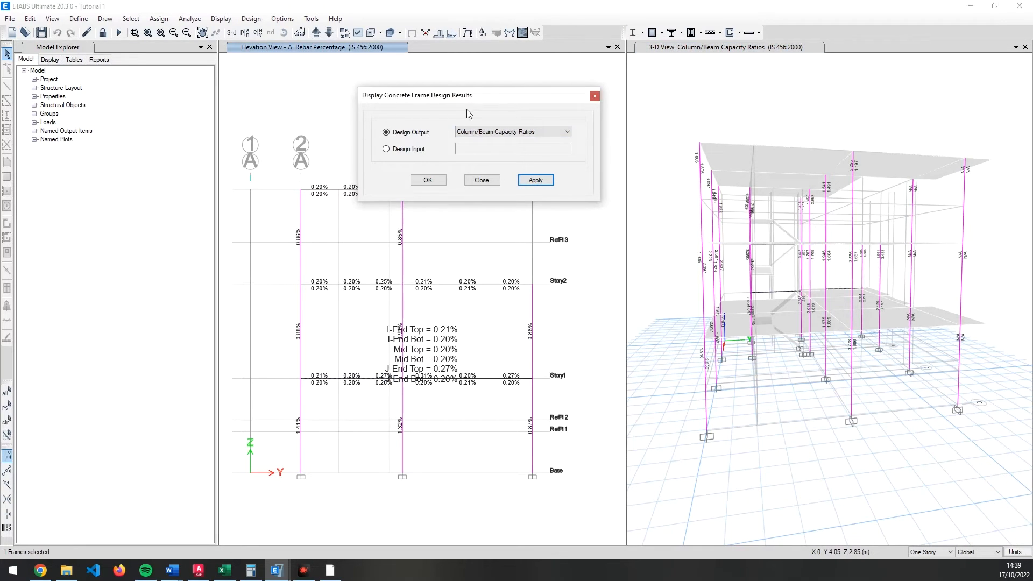
left_click_drag(496, 105, 861, 151)
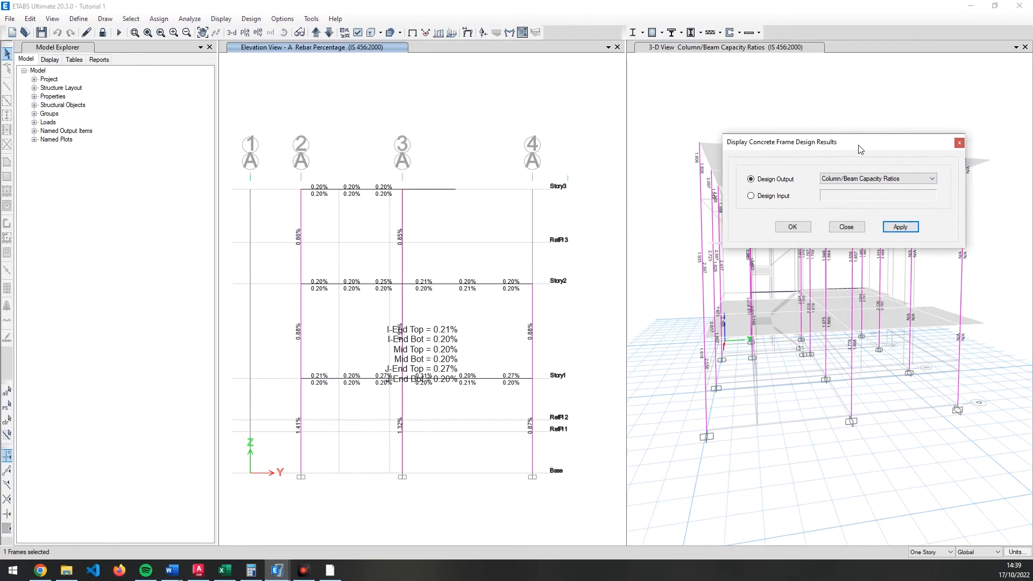
left_click(900, 227)
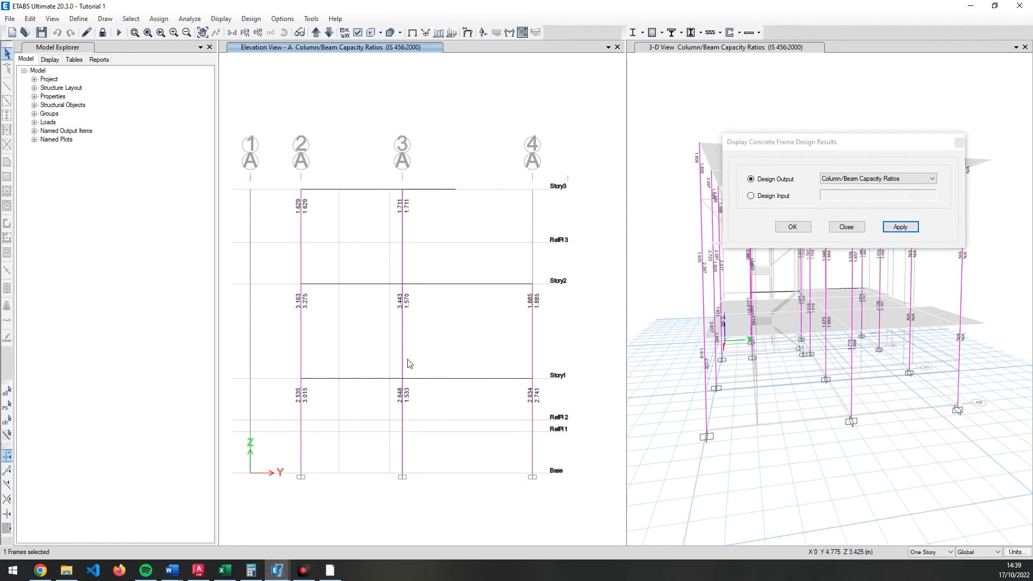
- Switch to the NBC 105 PDF and find clause 4.4.4 on the Column-Beam Moment Capacity Ratio
key("alt+Tab")
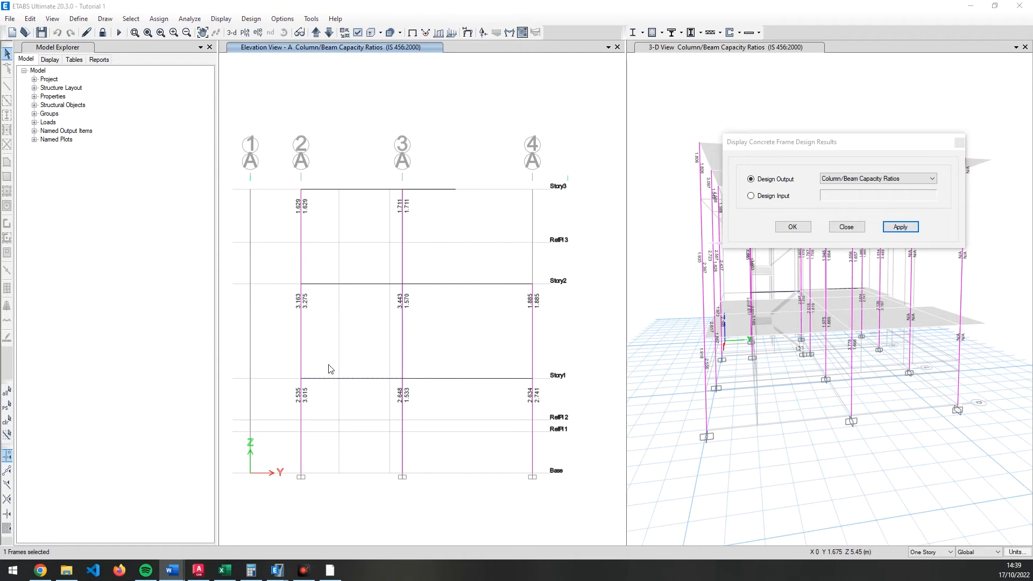
left_click(330, 570)
scroll(404, 428, "down", 5)
scroll(405, 428, "down", 4)
scroll(405, 428, "down", 3)
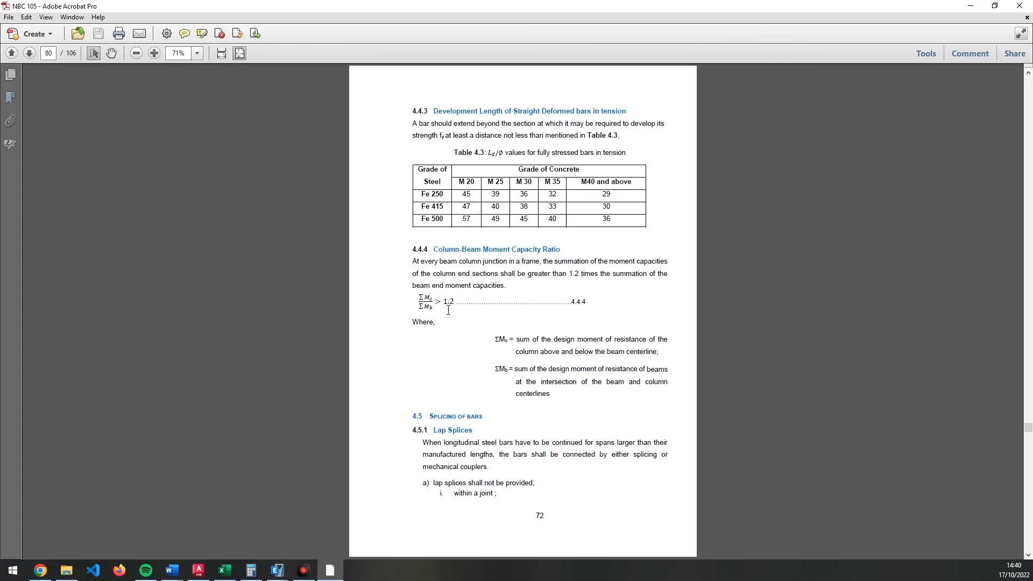
- Return to ETABS and review the column/beam capacity ratios through the successive elevations from grid B to grid 1
left_click_drag(675, 5, 0, 32)
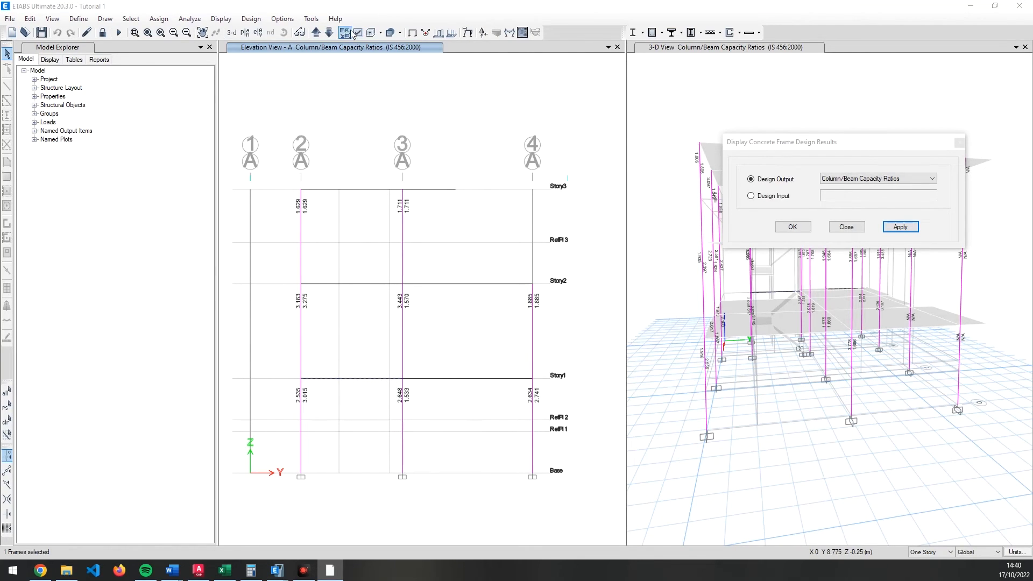
left_click(315, 34)
left_click(315, 34)
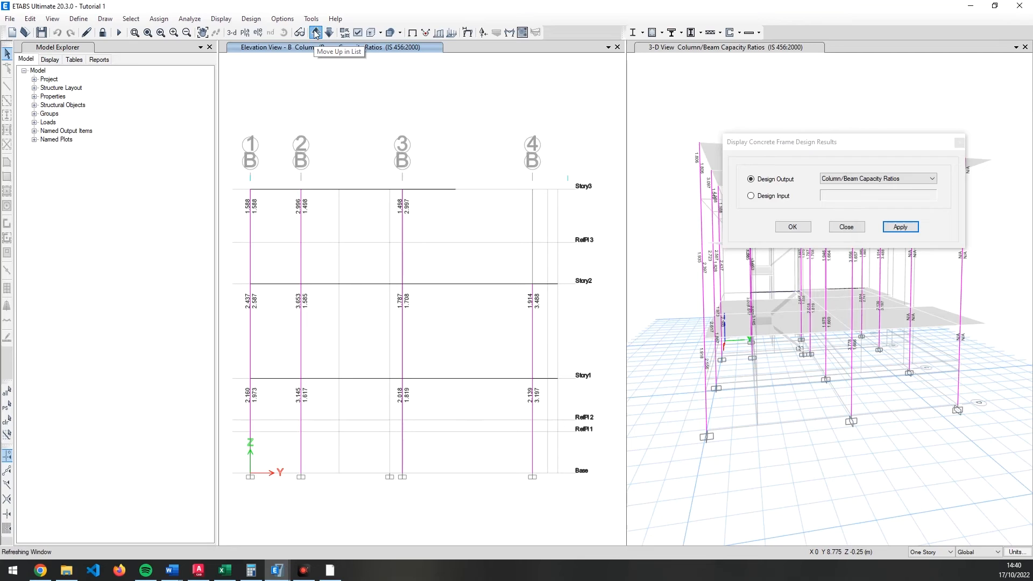
left_click(315, 33)
left_click(330, 34)
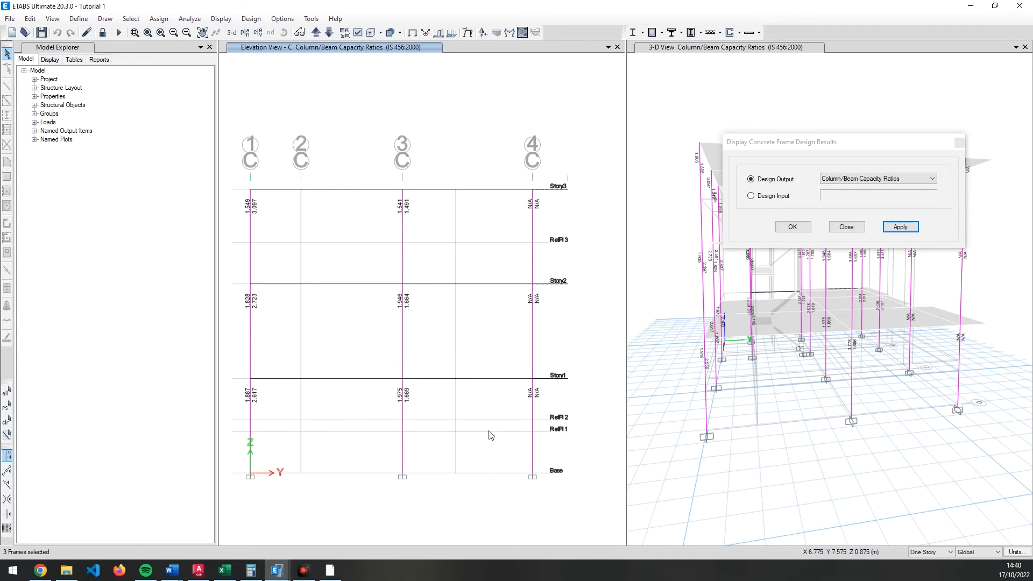
left_click(316, 33)
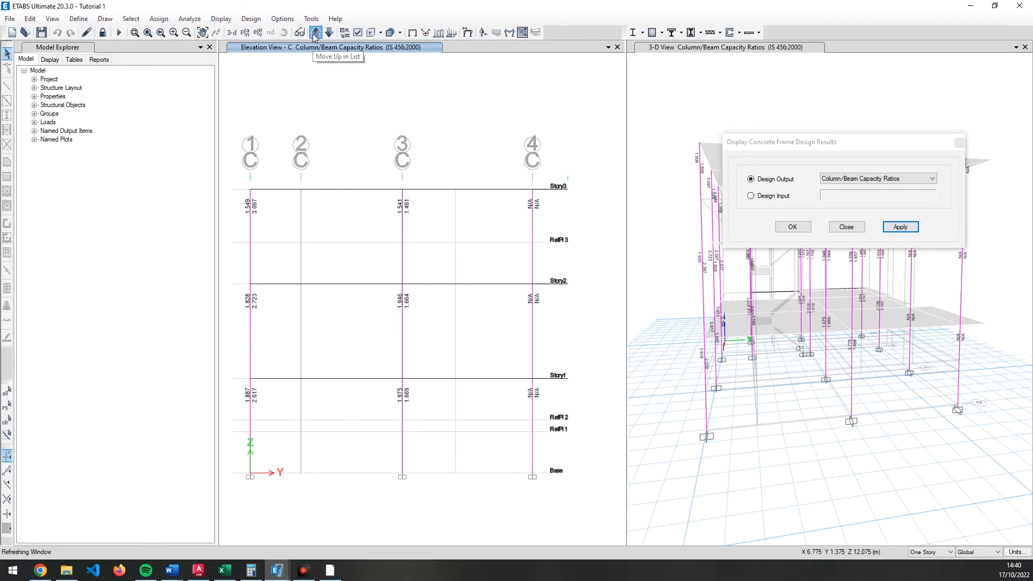
left_click(316, 34)
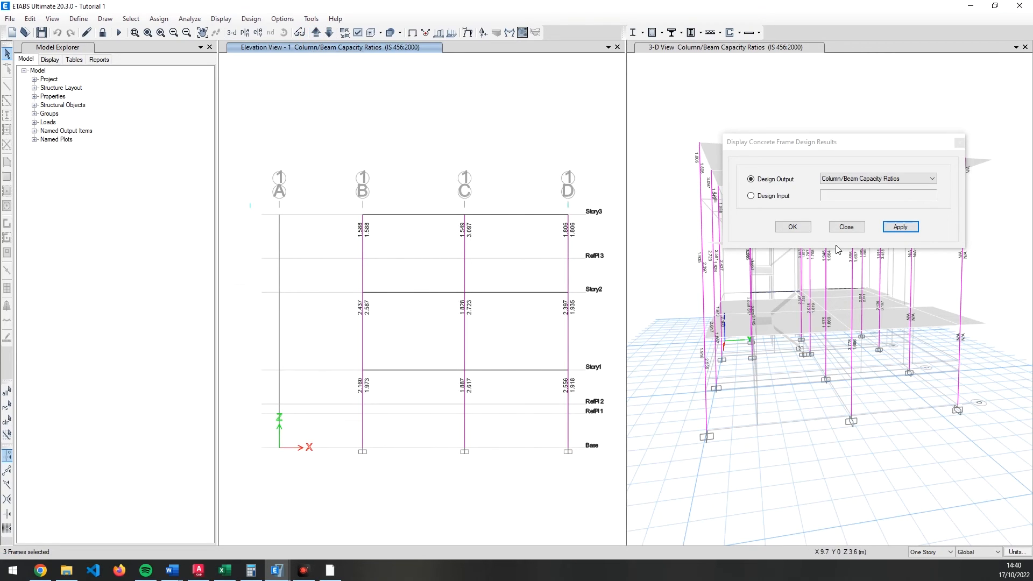
- Keep Column/Beam Capacity Ratios as the displayed design output and close the concrete frame design results dialog
left_click(899, 179)
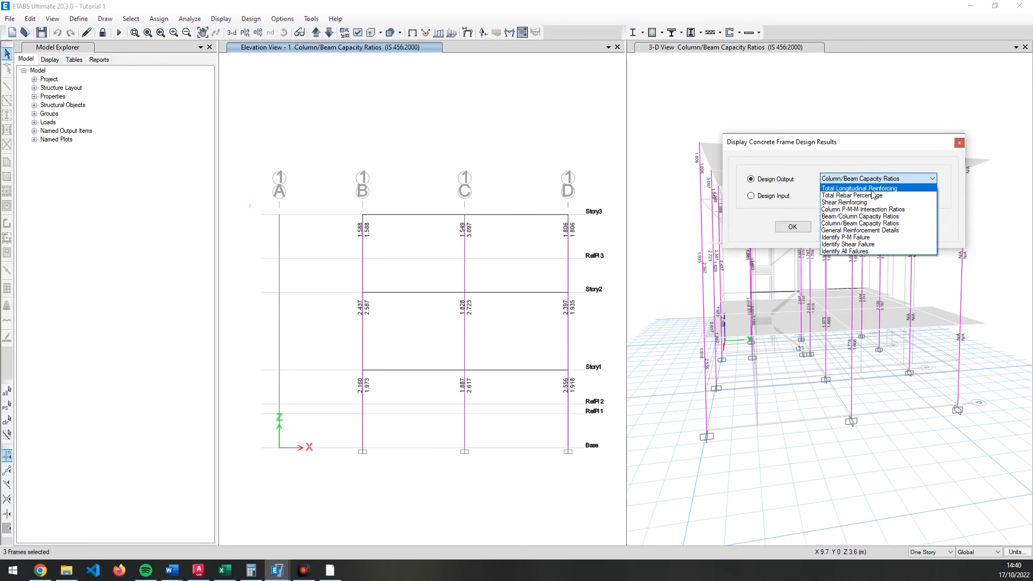
left_click(795, 233)
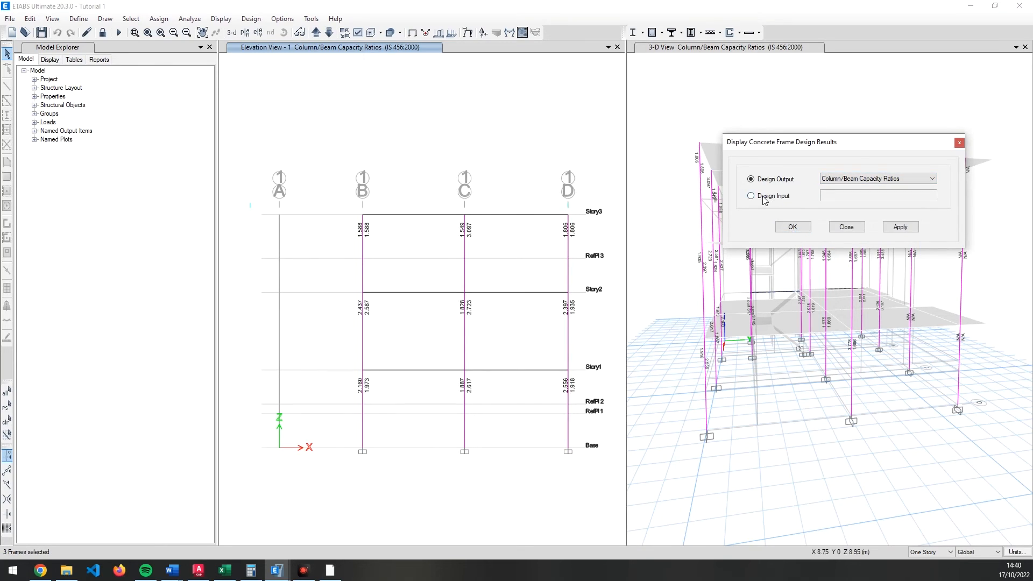
left_click(787, 227)
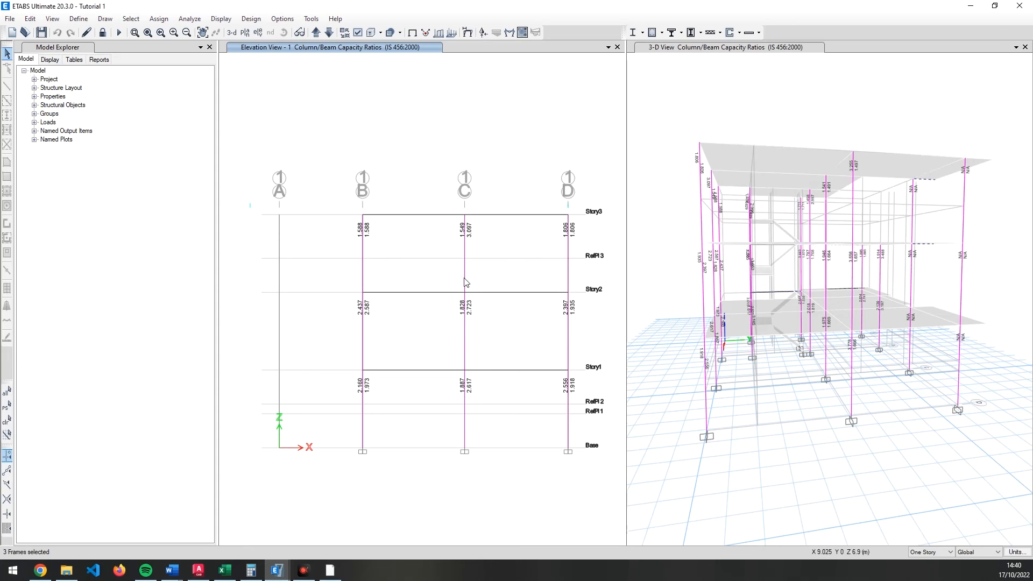